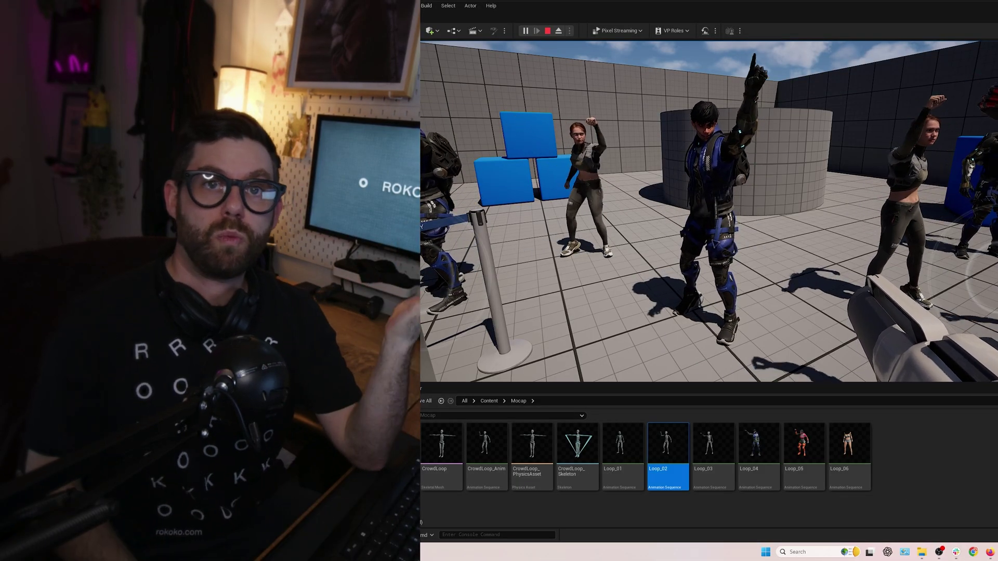
pyautogui.press('s')
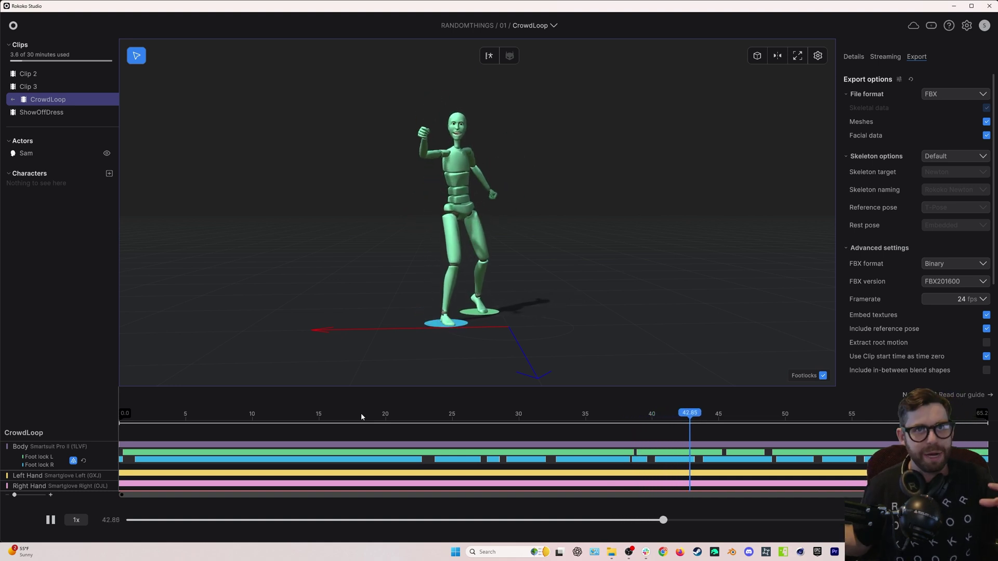
# Play and scrub through the CrowdLoop clip to review the cheering moves and the neutral poses between them.
pyautogui.click(596, 414)
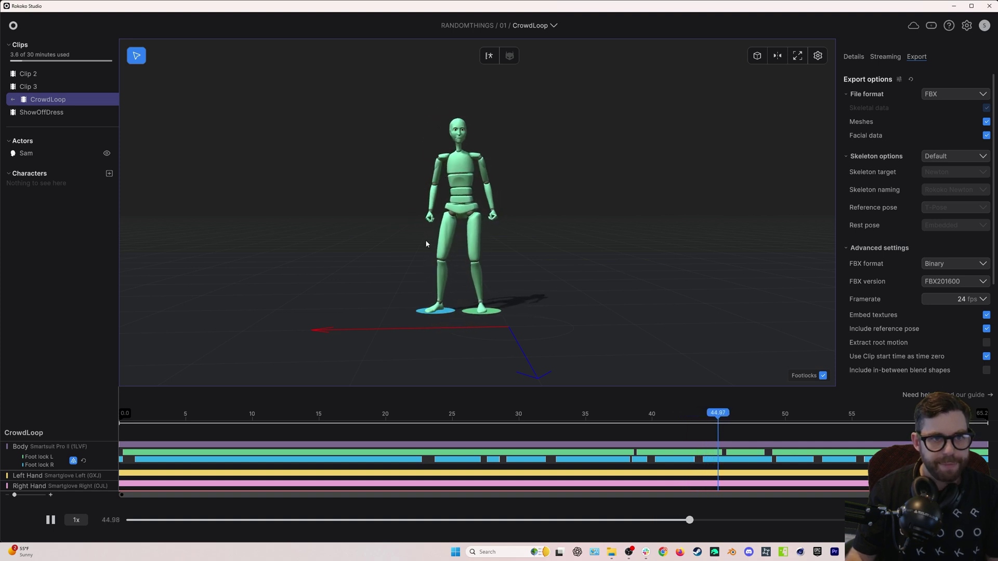
pyautogui.moveTo(739, 417); pyautogui.dragTo(812, 415)
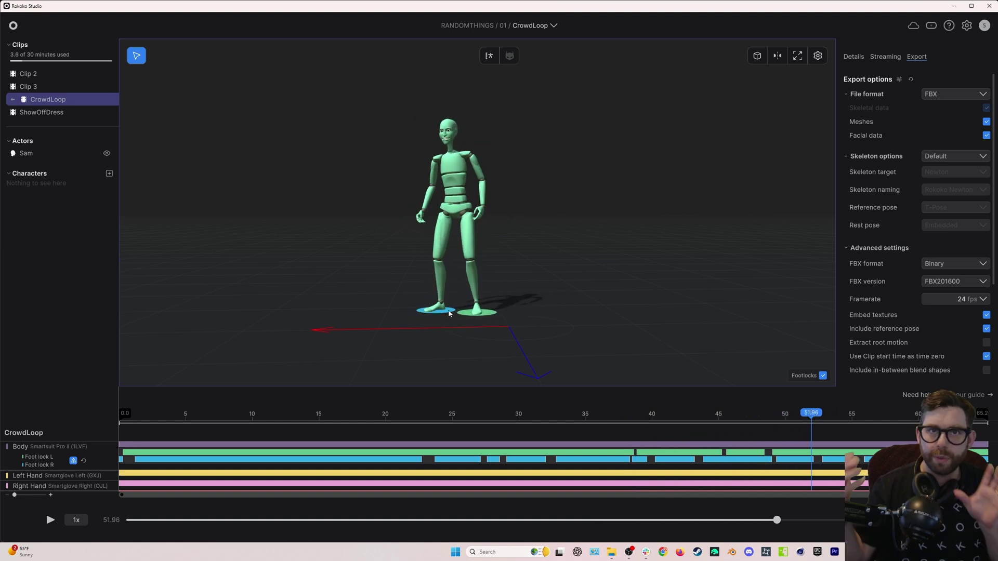
pyautogui.click(608, 413)
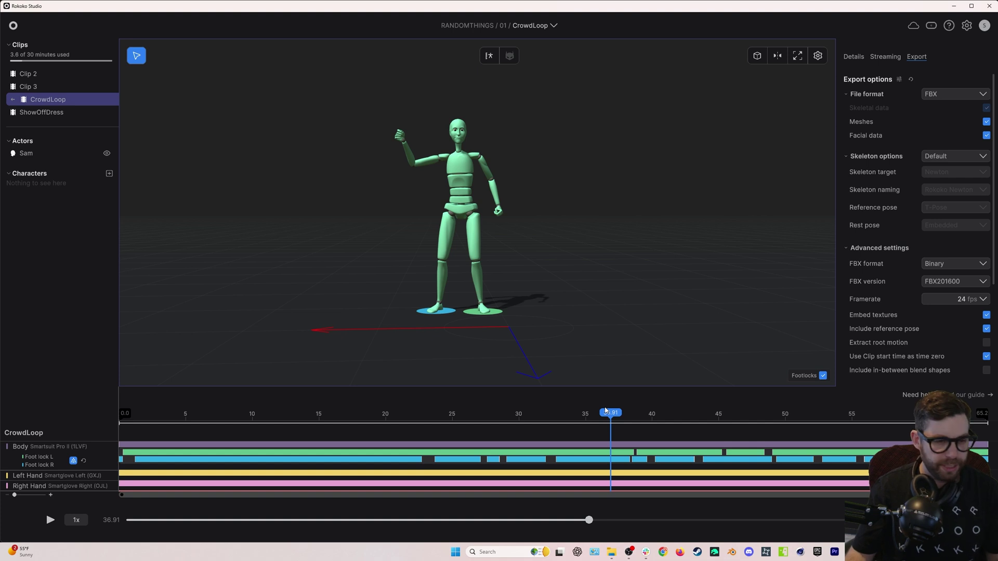
pyautogui.moveTo(606, 411); pyautogui.dragTo(443, 429)
pyautogui.press('space')
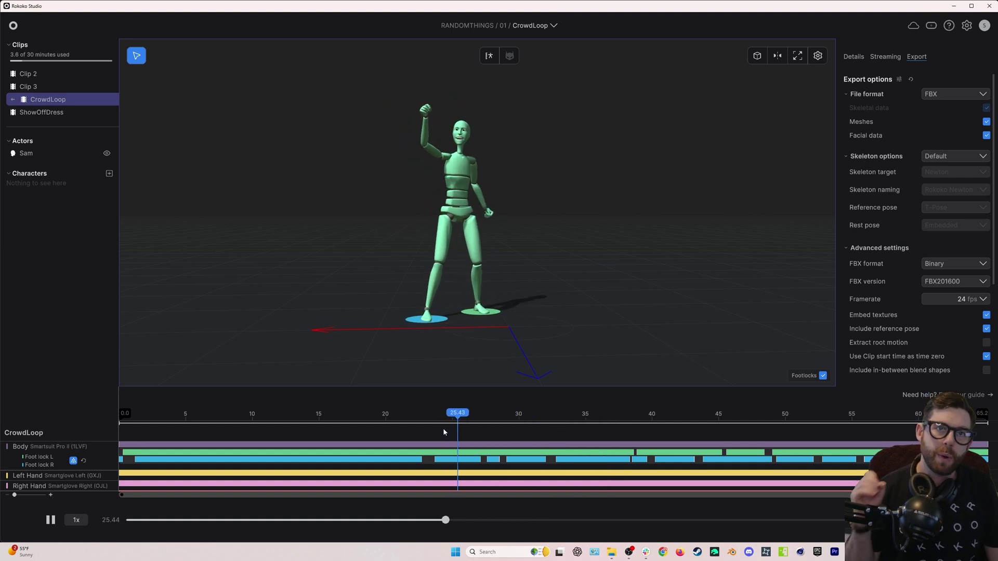
pyautogui.press('space')
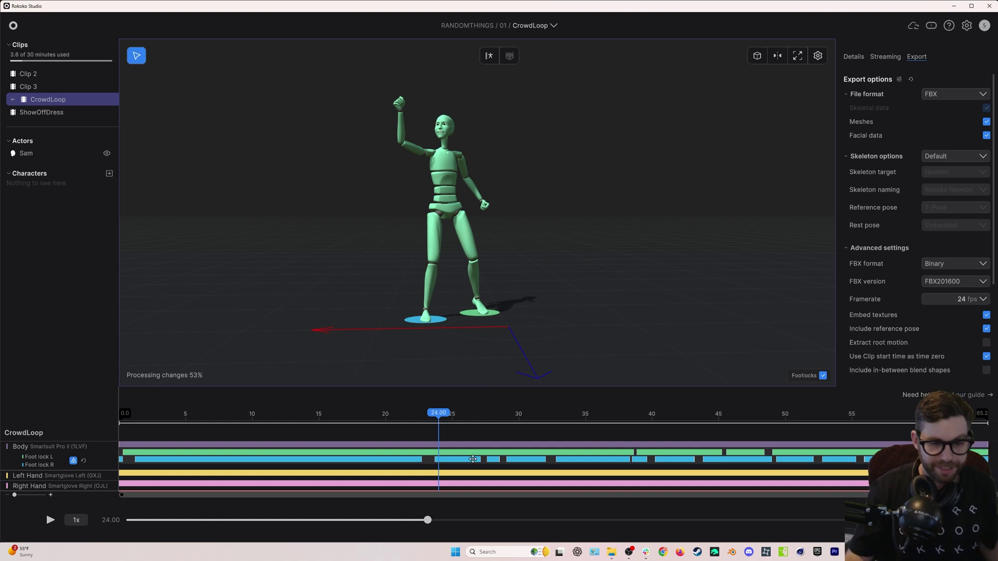
pyautogui.moveTo(443, 423)
pyautogui.mouseDown()
pyautogui.moveTo(414, 423)
pyautogui.moveTo(449, 420)
pyautogui.mouseUp()
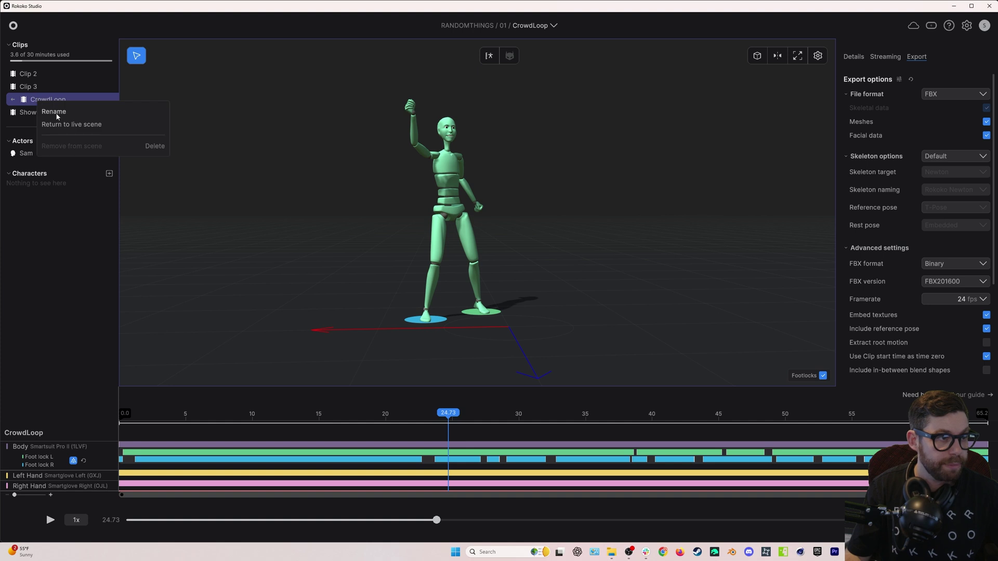
pyautogui.doubleClick(25, 103)
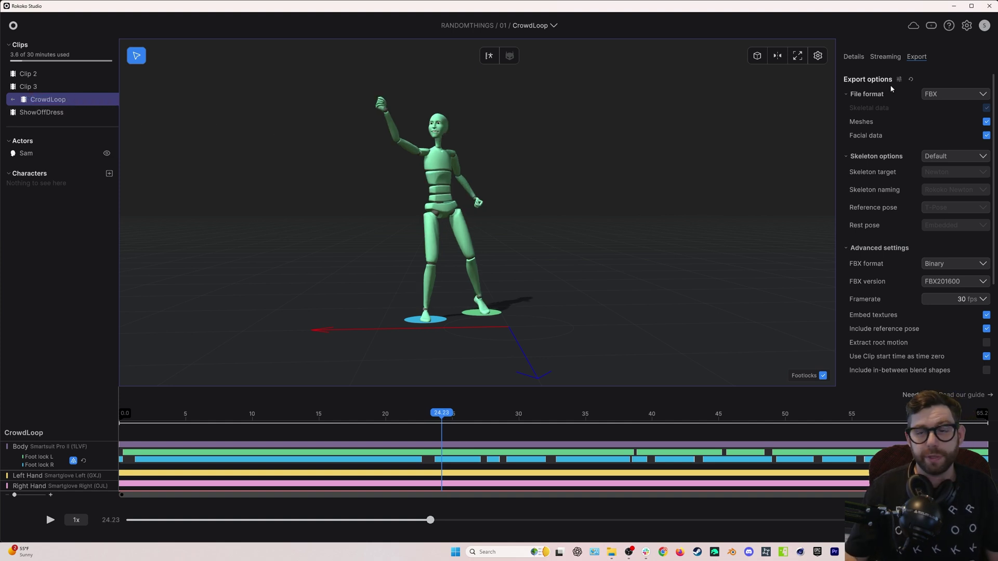
# Export the CrowdLoop clip as FBX with the Unreal Engine 5 Newton preset and a framerate of 24 fps.
pyautogui.click(899, 79)
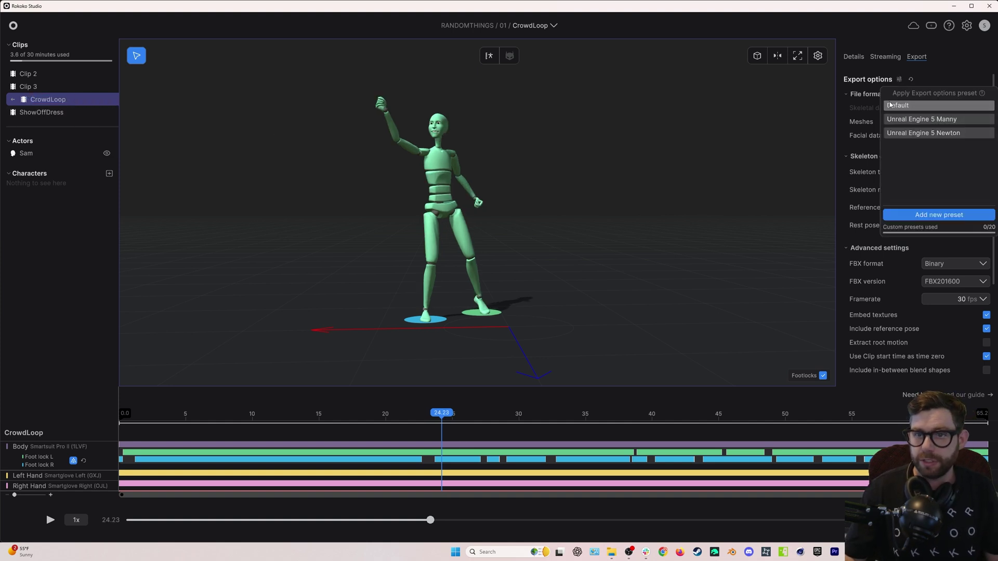
pyautogui.click(949, 60)
pyautogui.click(898, 79)
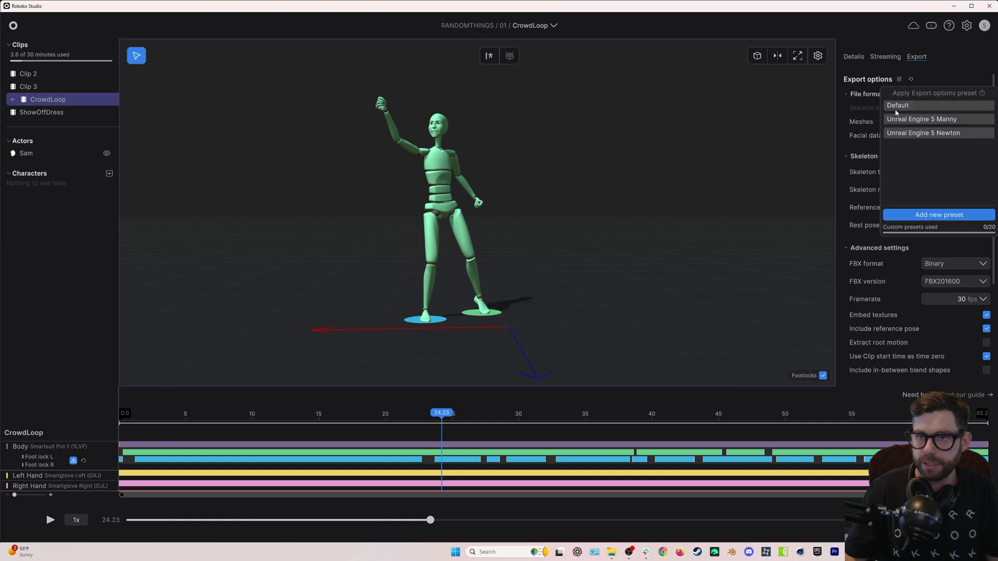
pyautogui.click(907, 133)
pyautogui.scroll(-1, 962, 260)
pyautogui.click(985, 260)
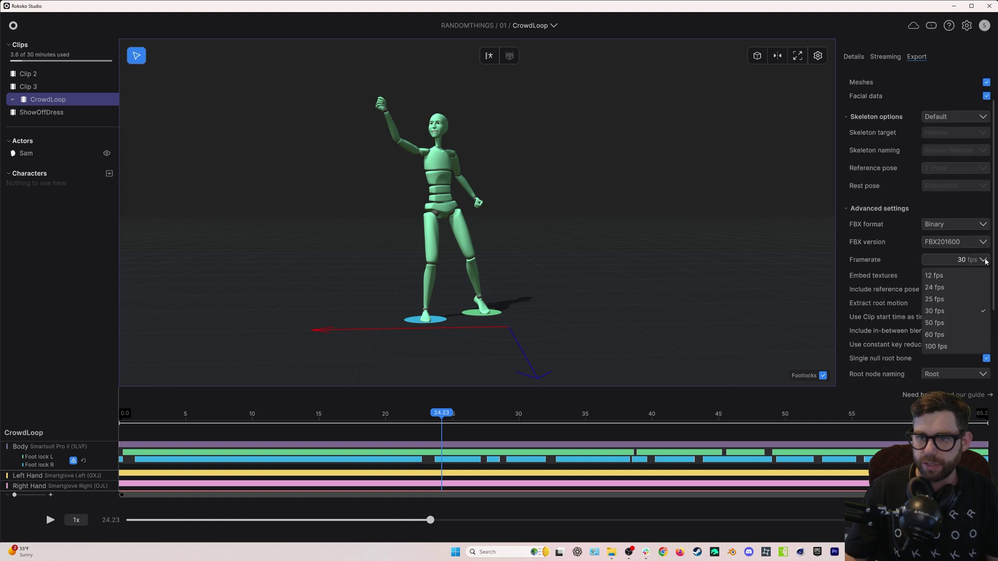
pyautogui.click(935, 300)
pyautogui.scroll(-3, 933, 301)
pyautogui.click(909, 346)
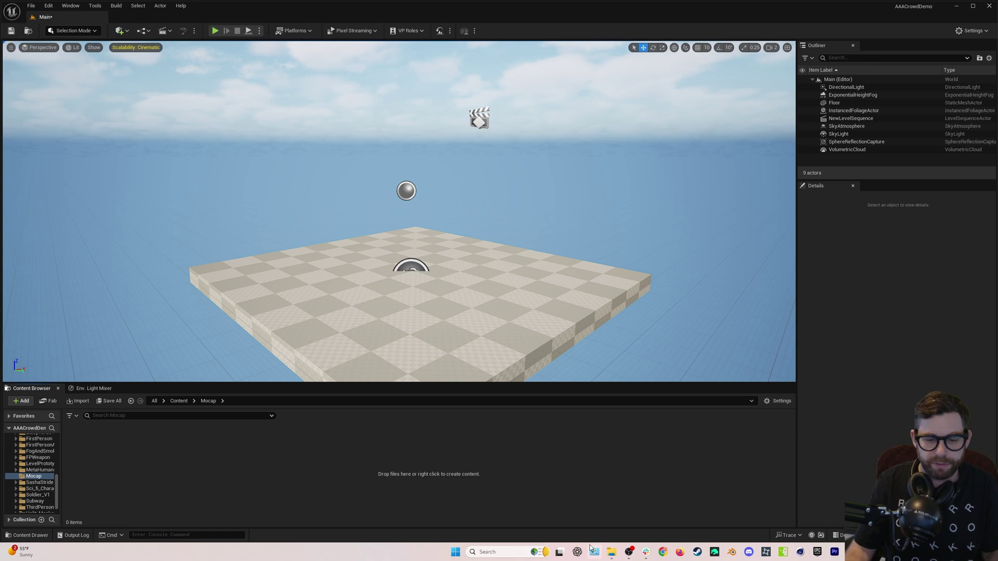
# Import the CrowdLoop file from the 01_RAW folder into the Mocap content folder of the Unreal Engine project.
pyautogui.click(613, 553)
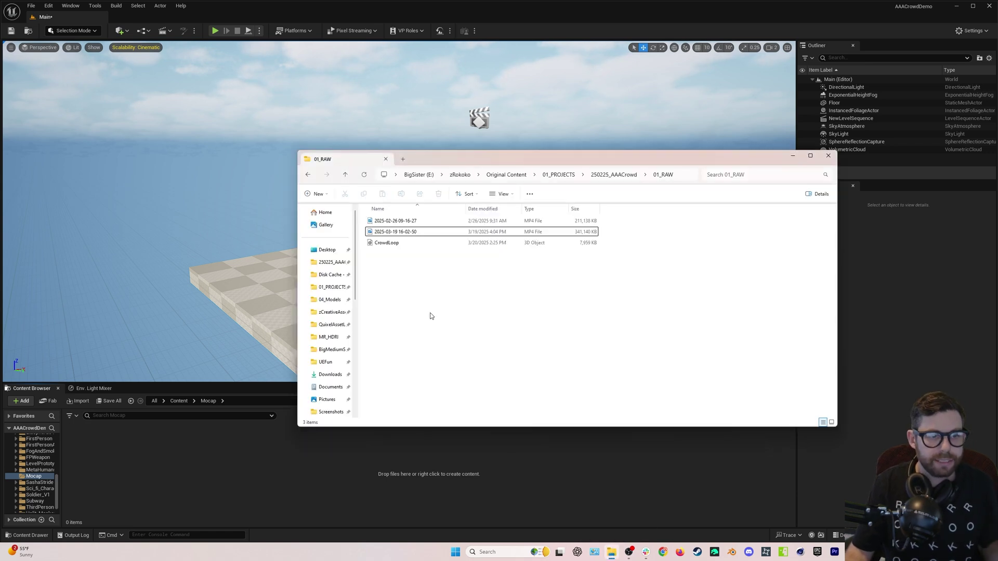
pyautogui.click(390, 246)
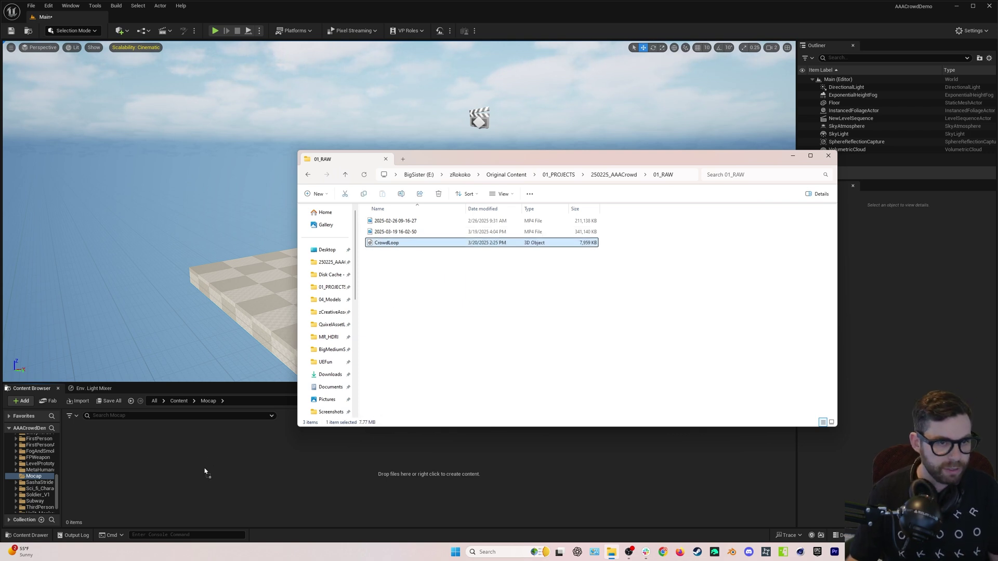
pyautogui.moveTo(204, 472); pyautogui.dragTo(204, 472)
# Force delete the imported materials from Head1 to Iris in the Mocap folder.
pyautogui.keyDown('shift'); pyautogui.click(86, 447); pyautogui.keyUp('shift')
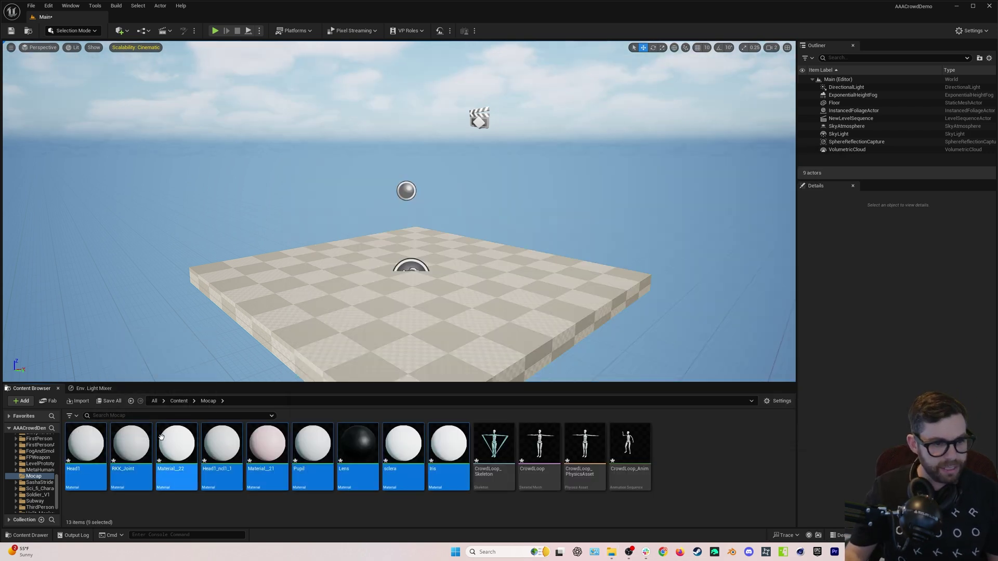
pyautogui.press('Delete')
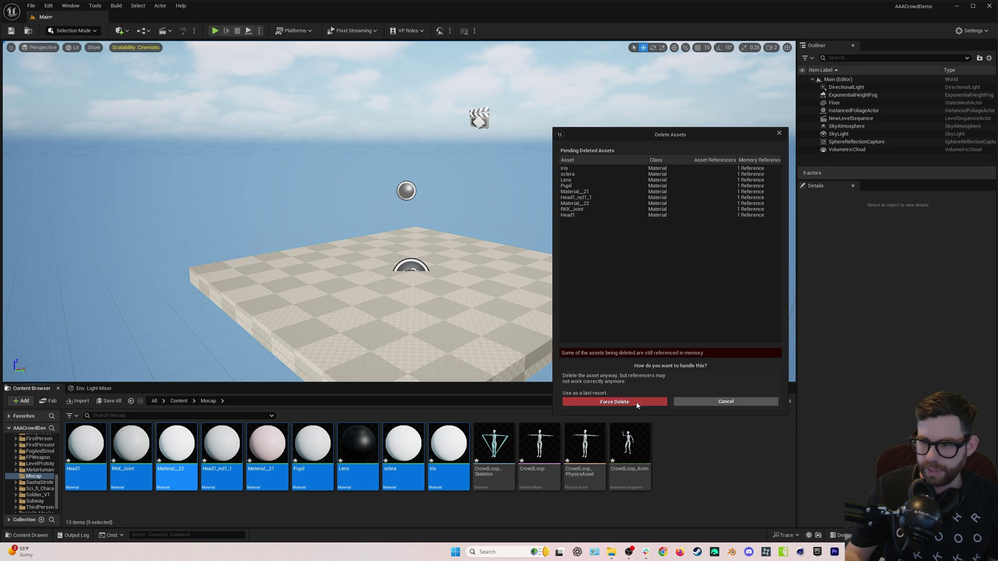
pyautogui.click(639, 403)
# Open the CrowdLoop_Anim sequence, scrub through its timeline to check the motion, and close its editor.
pyautogui.click(237, 447)
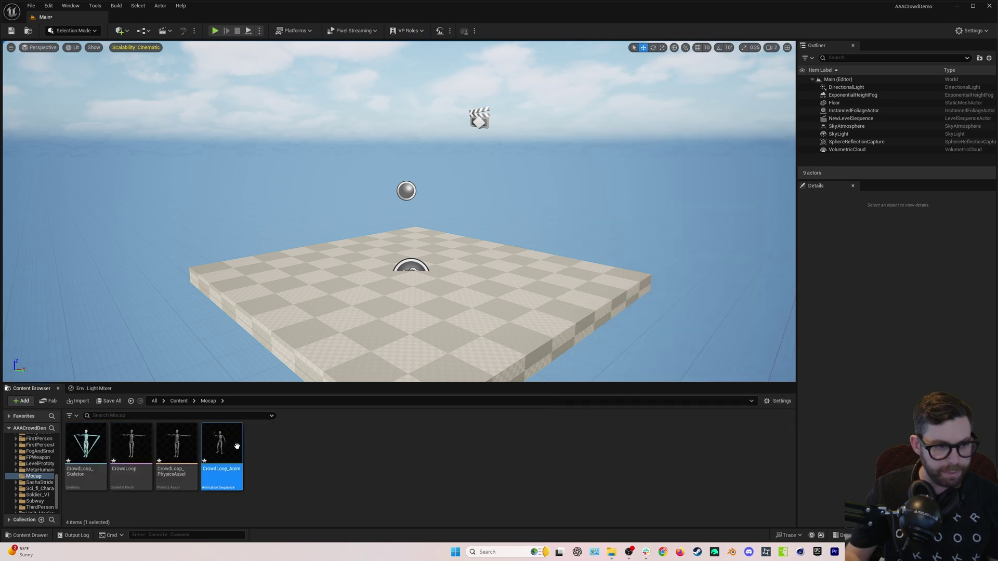
pyautogui.doubleClick(236, 440)
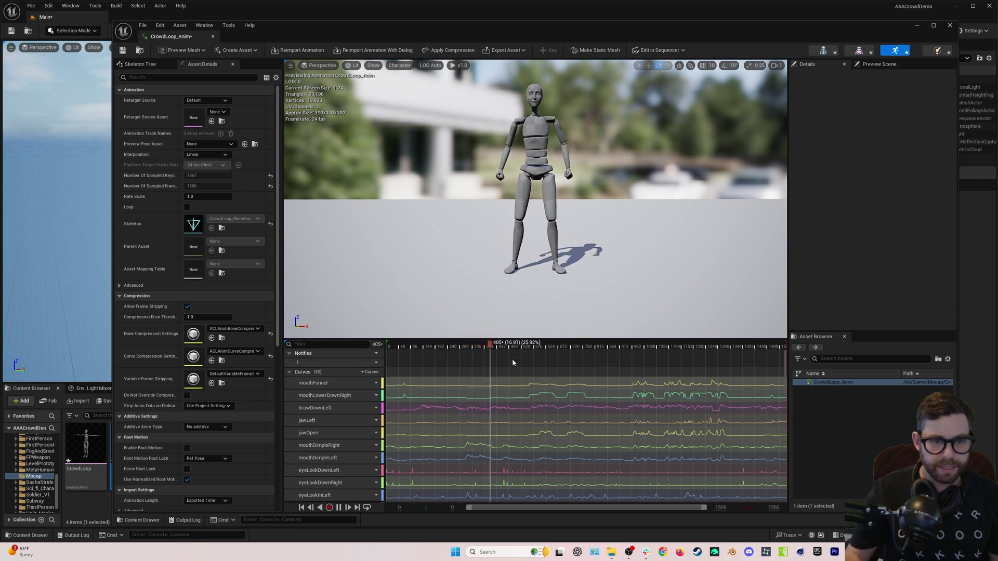
pyautogui.moveTo(508, 347); pyautogui.dragTo(550, 348)
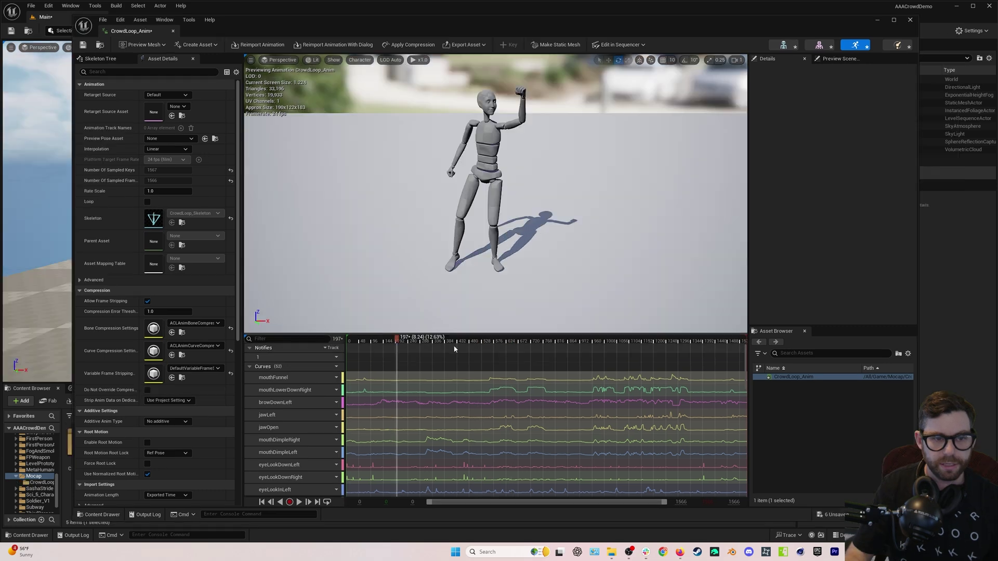
pyautogui.moveTo(401, 342)
pyautogui.mouseDown()
pyautogui.moveTo(435, 342)
pyautogui.moveTo(418, 342)
pyautogui.mouseUp()
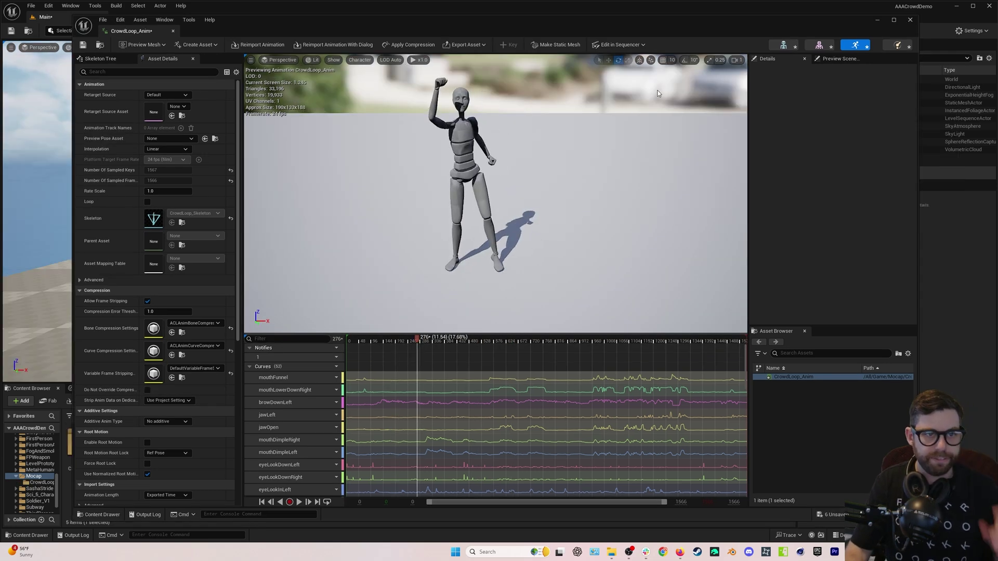
pyautogui.click(910, 19)
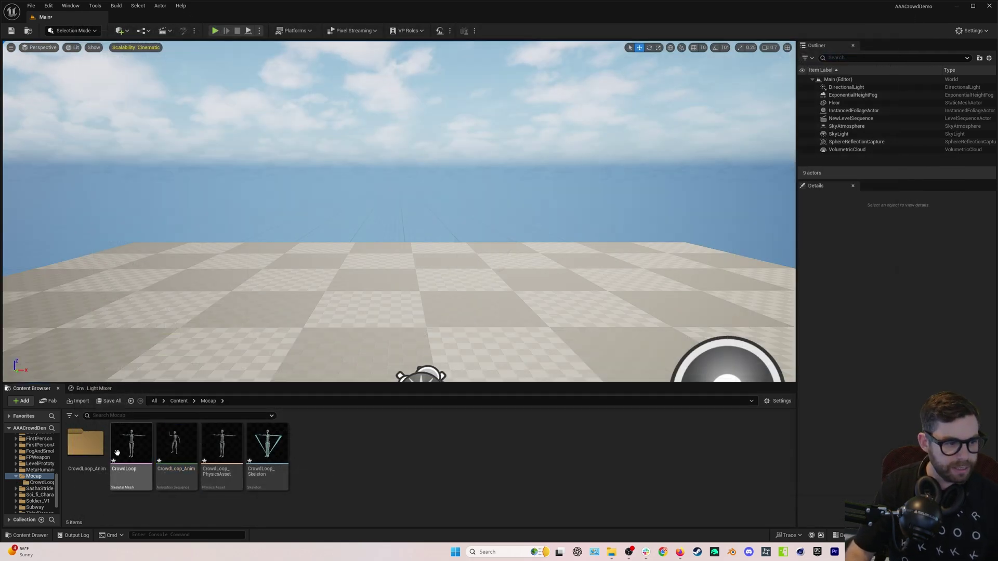
# Place the CrowdLoop skeletal mesh in the level and create a level sequence named Loops.
pyautogui.moveTo(117, 452); pyautogui.dragTo(395, 174)
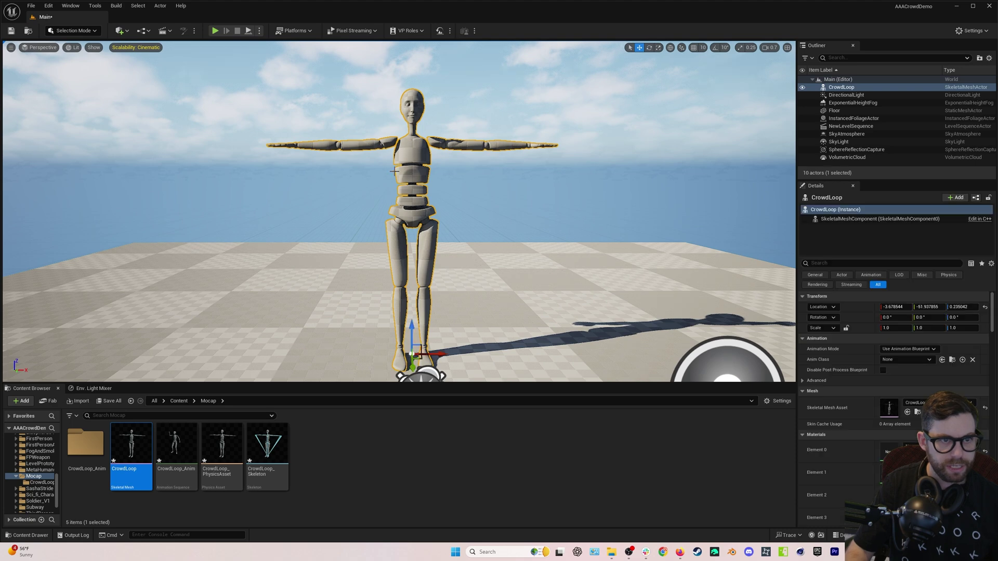
pyautogui.click(170, 31)
pyautogui.click(182, 53)
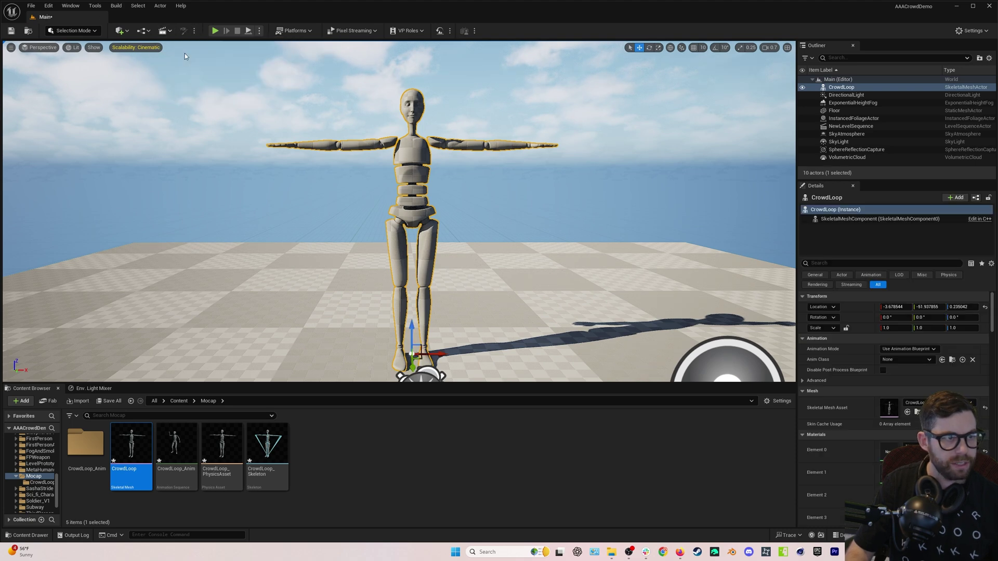
pyautogui.write('Lo')
pyautogui.press('Return')
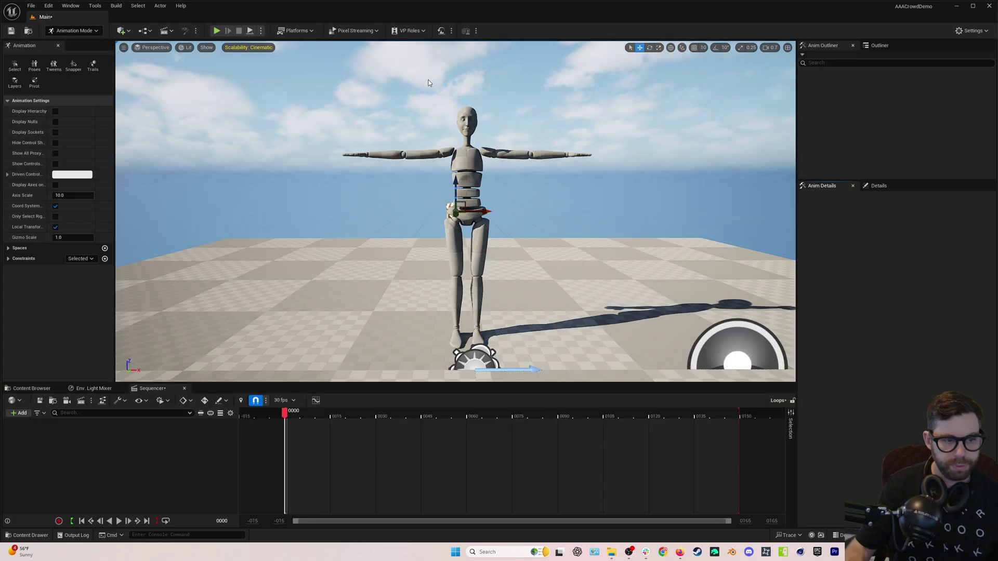
# Add the CrowdLoop actor to the Loops sequence and set the sequence's display rate to 24 fps.
pyautogui.click(880, 45)
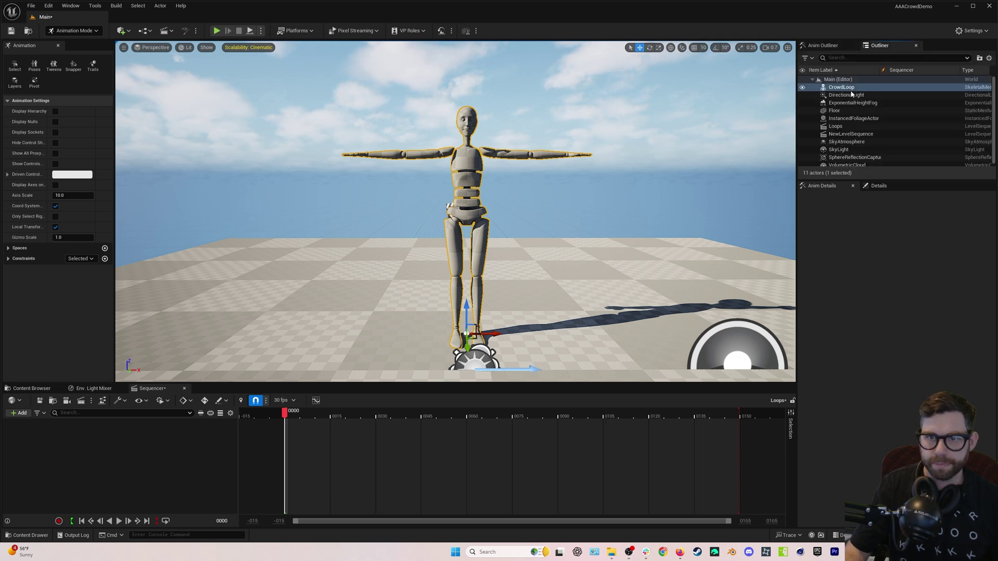
pyautogui.moveTo(189, 371); pyautogui.dragTo(108, 451)
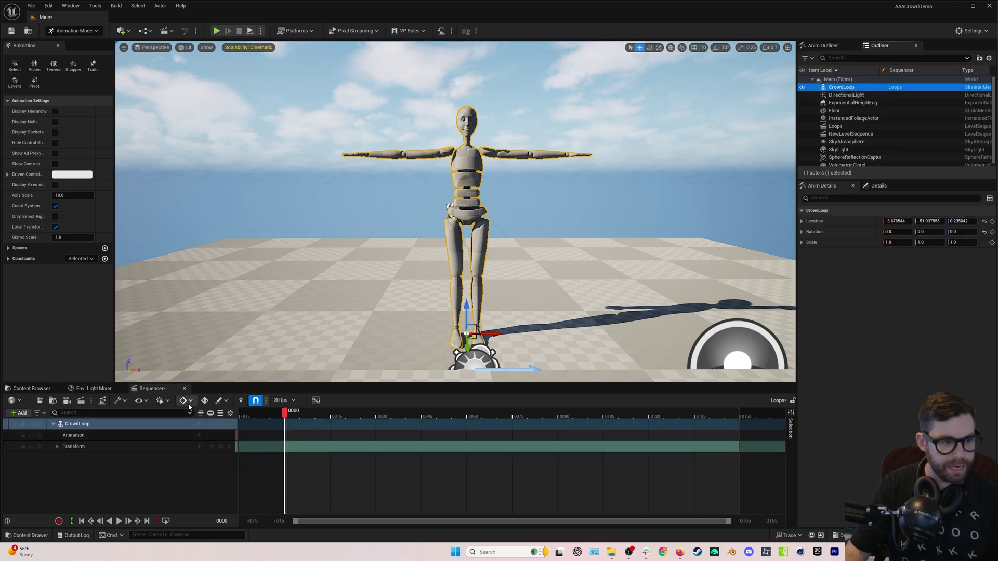
pyautogui.click(293, 401)
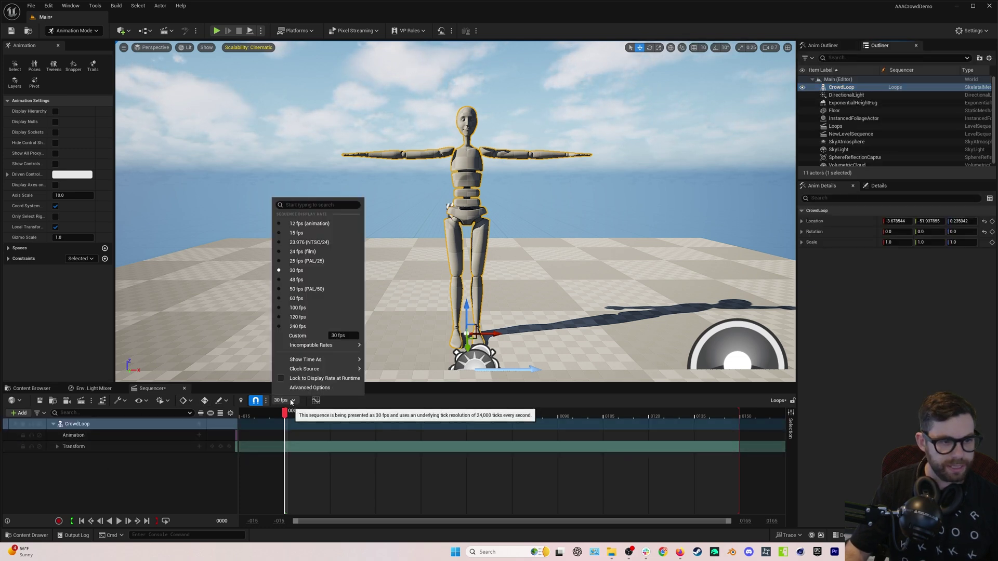
pyautogui.click(299, 251)
# Add CrowdLoop_Anim to the actor's Animation track and extend the playback range to the end of the clip.
pyautogui.click(202, 435)
pyautogui.click(252, 345)
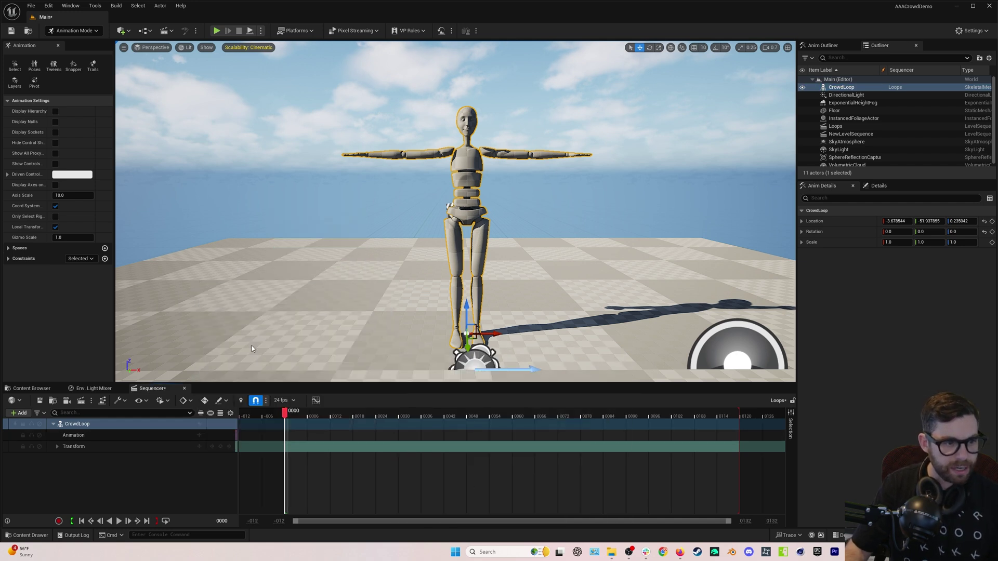
pyautogui.click(424, 436)
pyautogui.press('f')
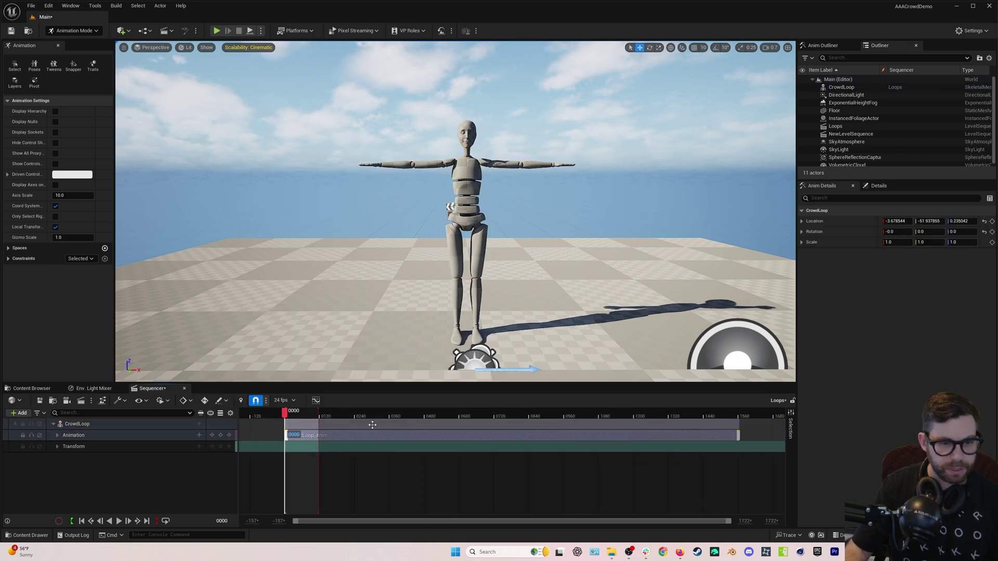
pyautogui.moveTo(335, 411); pyautogui.dragTo(717, 426)
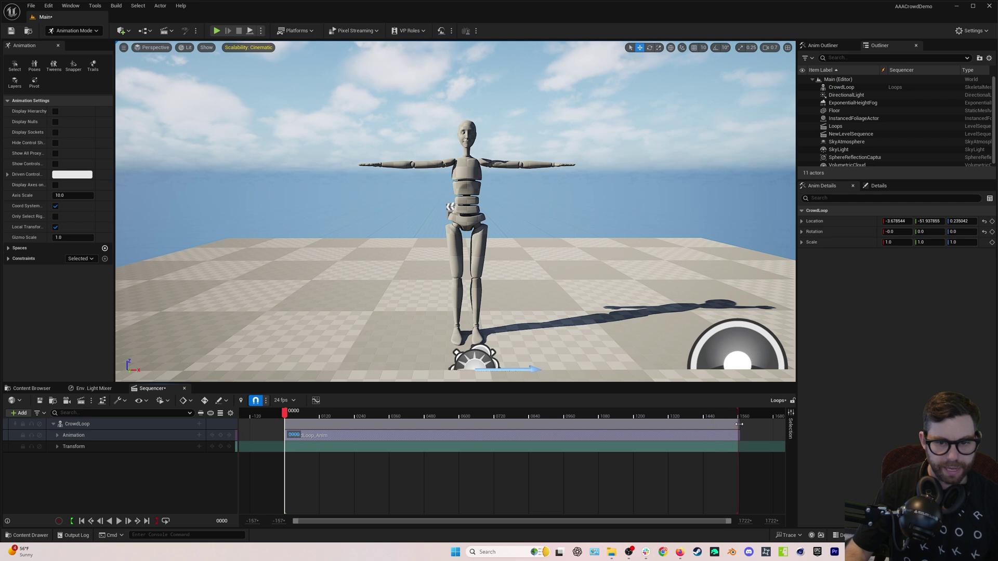
# Scrub to the end of the first motion and split the CrowdLoop_Anim section at frame 532.
pyautogui.moveTo(304, 422)
pyautogui.mouseDown()
pyautogui.moveTo(410, 420)
pyautogui.moveTo(274, 444)
pyautogui.moveTo(403, 442)
pyautogui.moveTo(348, 441)
pyautogui.moveTo(345, 414)
pyautogui.moveTo(302, 413)
pyautogui.mouseUp()
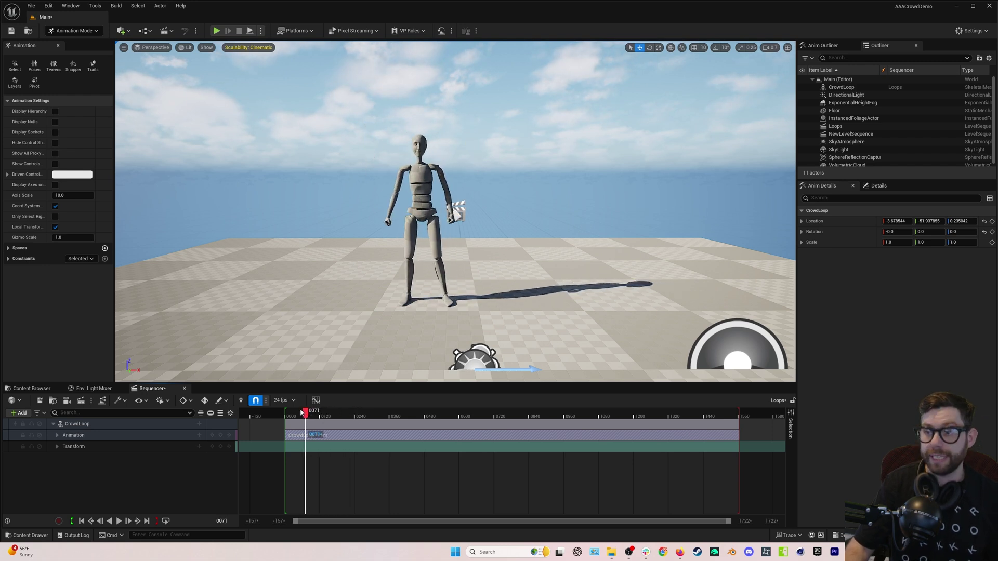
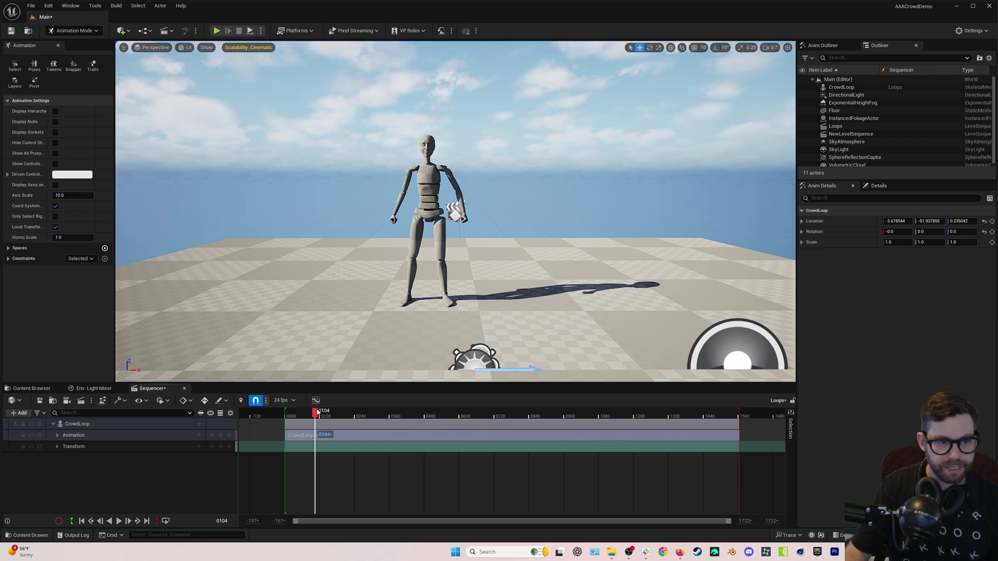
pyautogui.moveTo(318, 413); pyautogui.dragTo(445, 410)
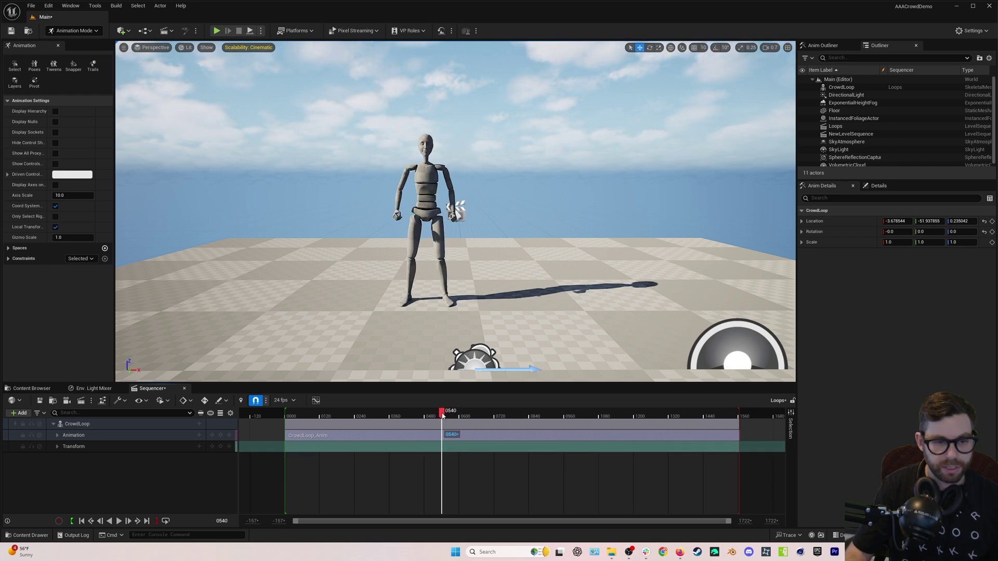
pyautogui.moveTo(425, 411); pyautogui.dragTo(440, 410)
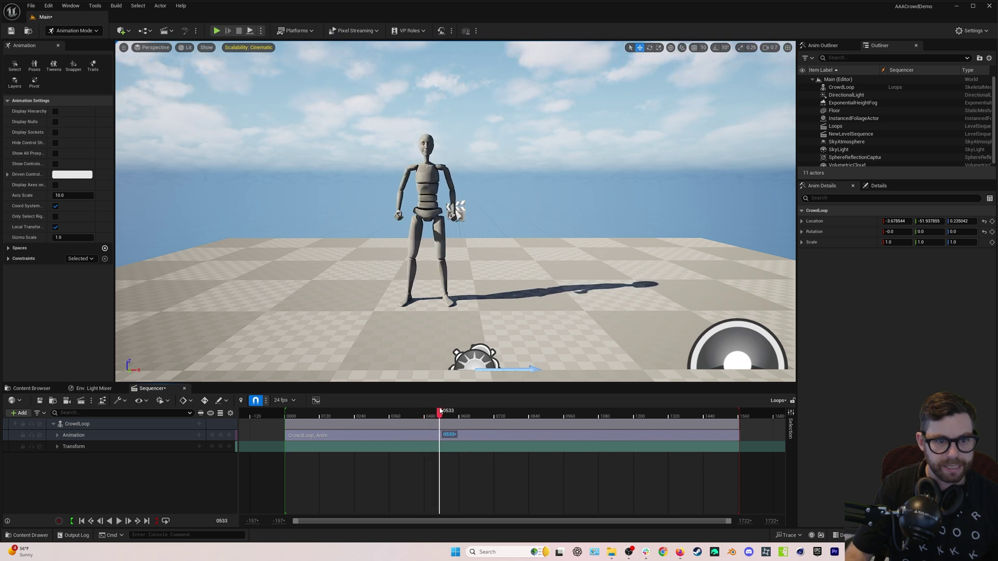
pyautogui.rightClick(439, 440)
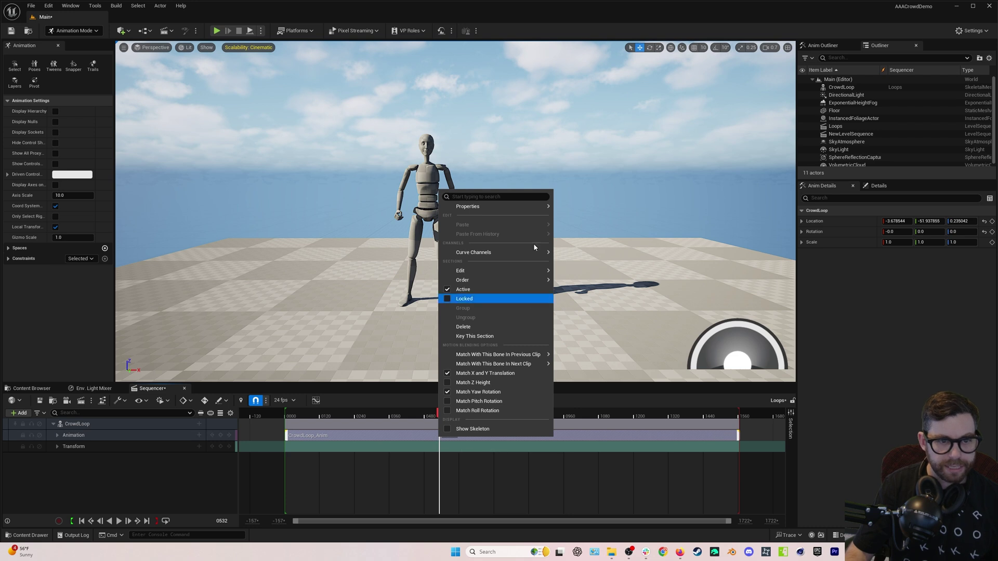
pyautogui.moveTo(497, 269)
pyautogui.click(585, 312)
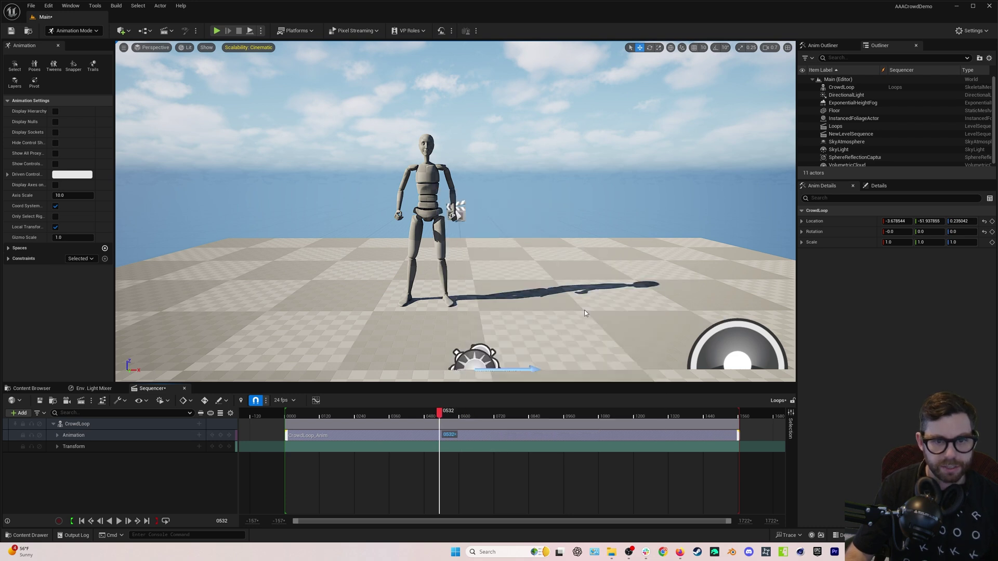
# Trim the start of the first CrowdLoop_Anim section by splitting it at frame 53 and deleting the leading piece.
pyautogui.moveTo(439, 418); pyautogui.dragTo(299, 441)
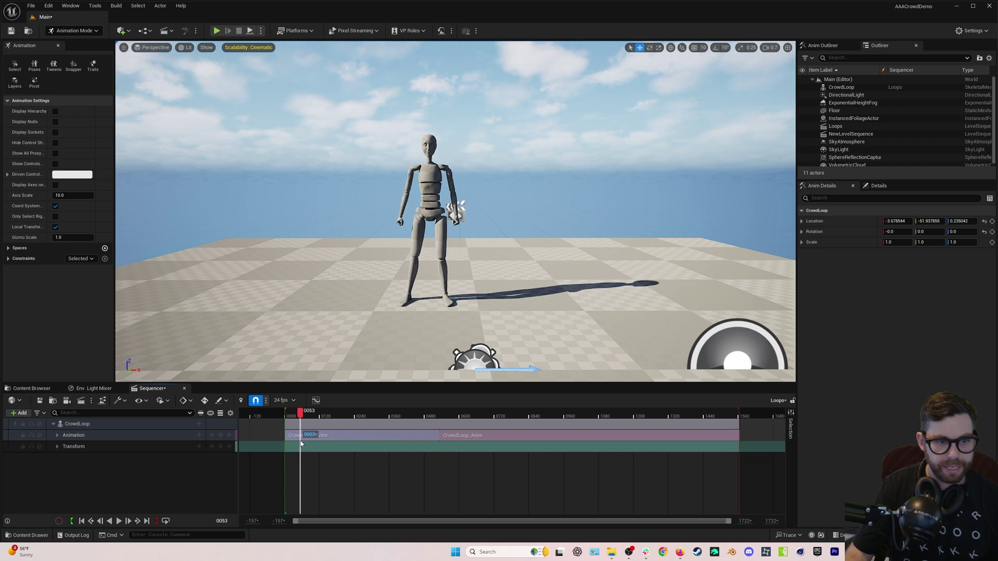
pyautogui.rightClick(301, 439)
pyautogui.moveTo(321, 269)
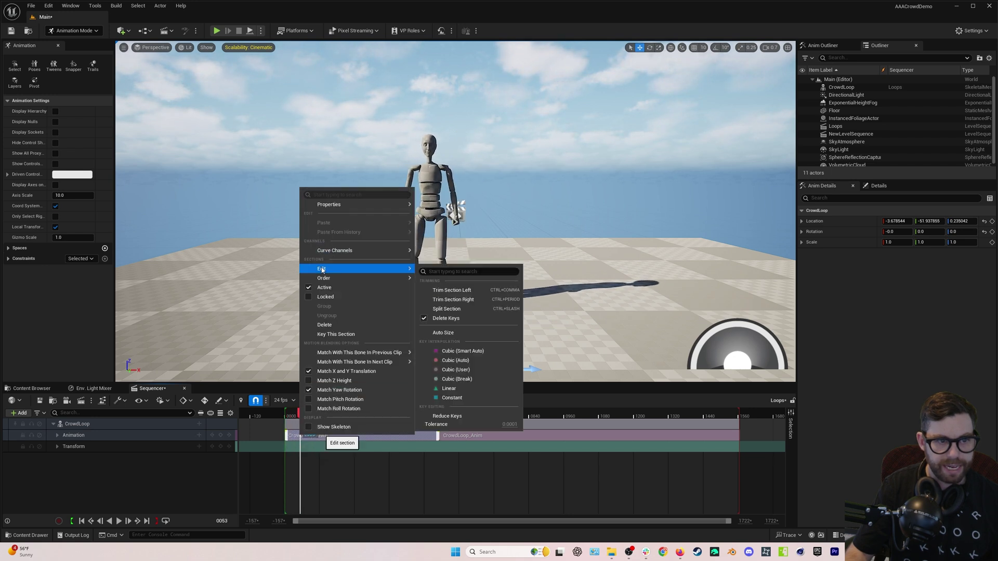
pyautogui.click(437, 309)
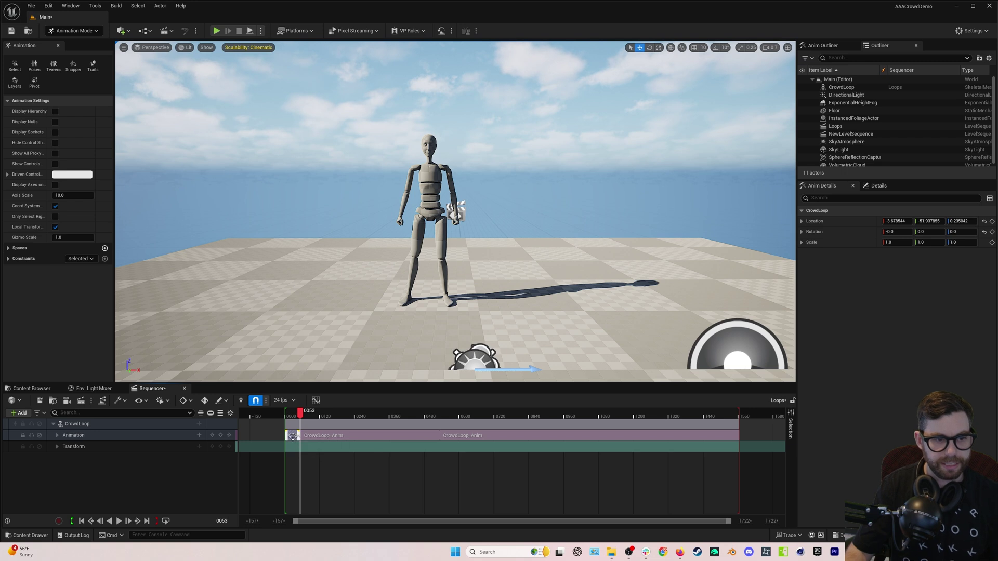
# Move the remaining animation section farther along the track and place a copy of the trimmed clip directly after the original.
pyautogui.moveTo(461, 440); pyautogui.dragTo(445, 419)
pyautogui.hotkey('ctrl', 'v')
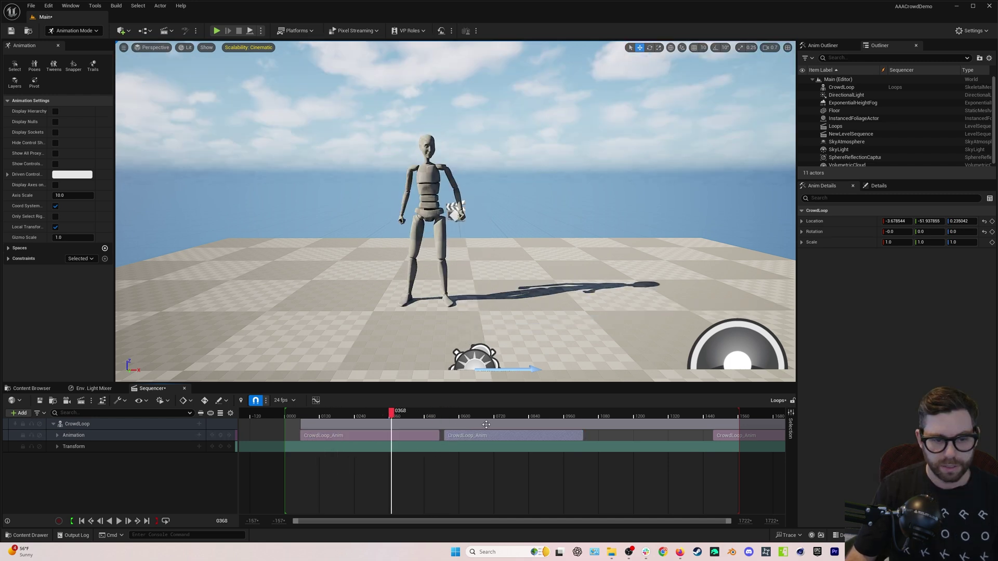
pyautogui.moveTo(472, 437); pyautogui.dragTo(458, 436)
# With snapping off, overlap the copied clip with the end of the original to crossfade them, and play across the blend.
pyautogui.scroll(5, 367, 431)
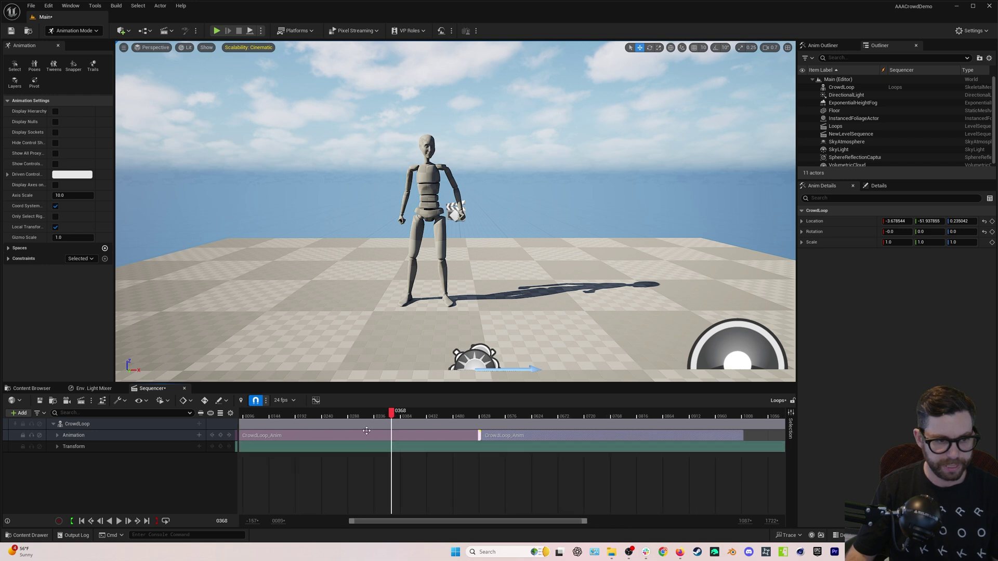
pyautogui.scroll(2, 367, 431)
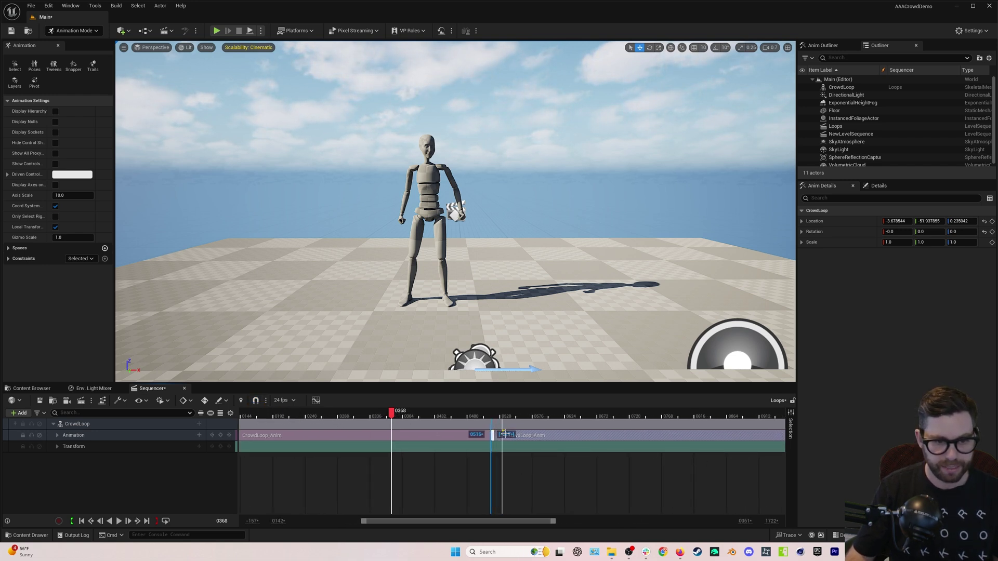
pyautogui.moveTo(504, 433); pyautogui.dragTo(458, 419)
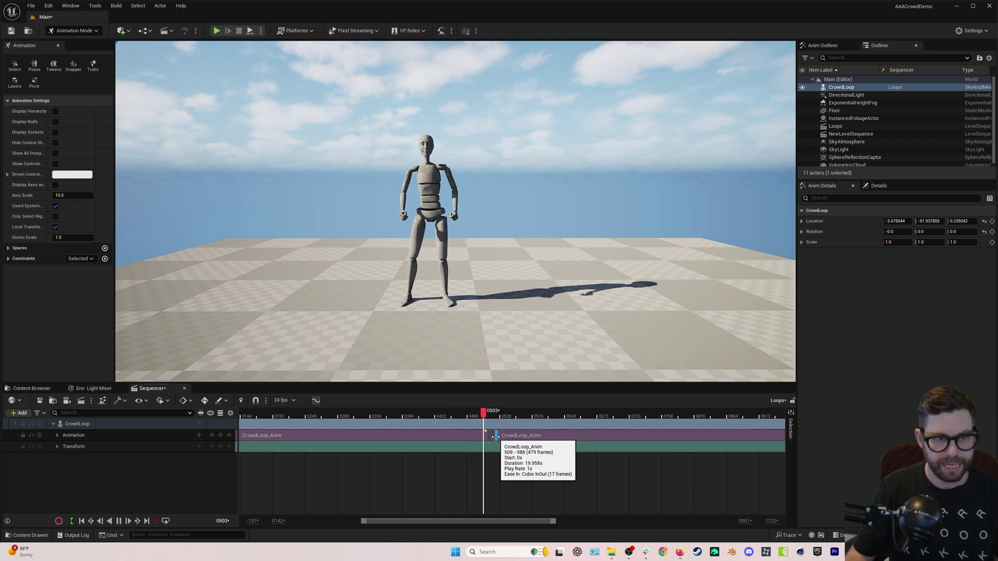
pyautogui.moveTo(504, 438); pyautogui.dragTo(513, 434)
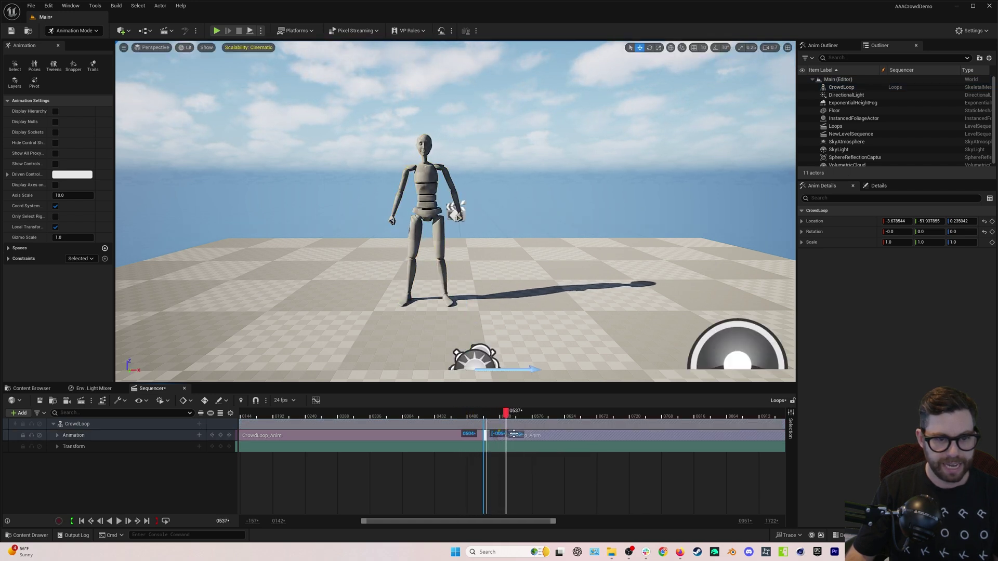
pyautogui.click(484, 420)
pyautogui.press('space')
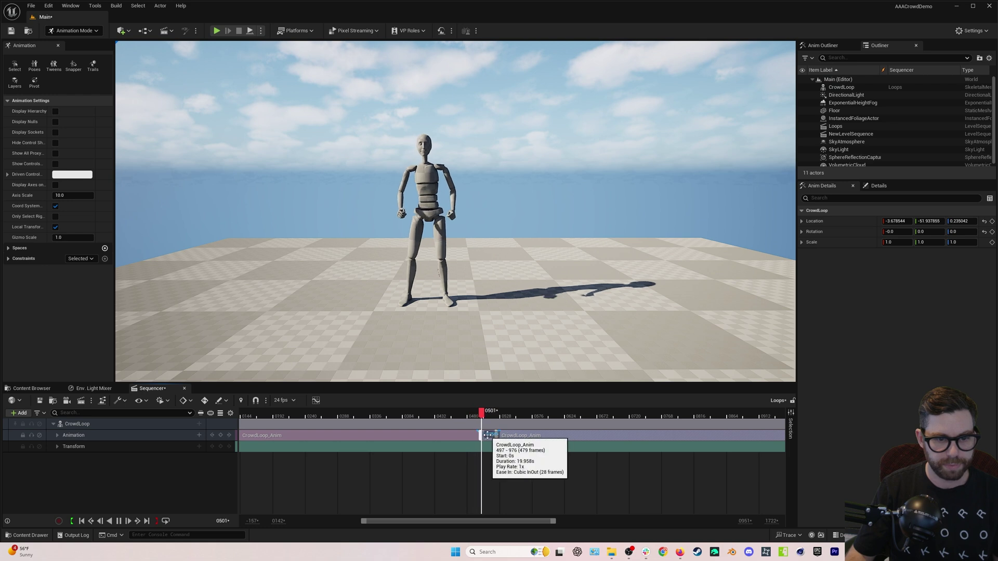
pyautogui.press('space')
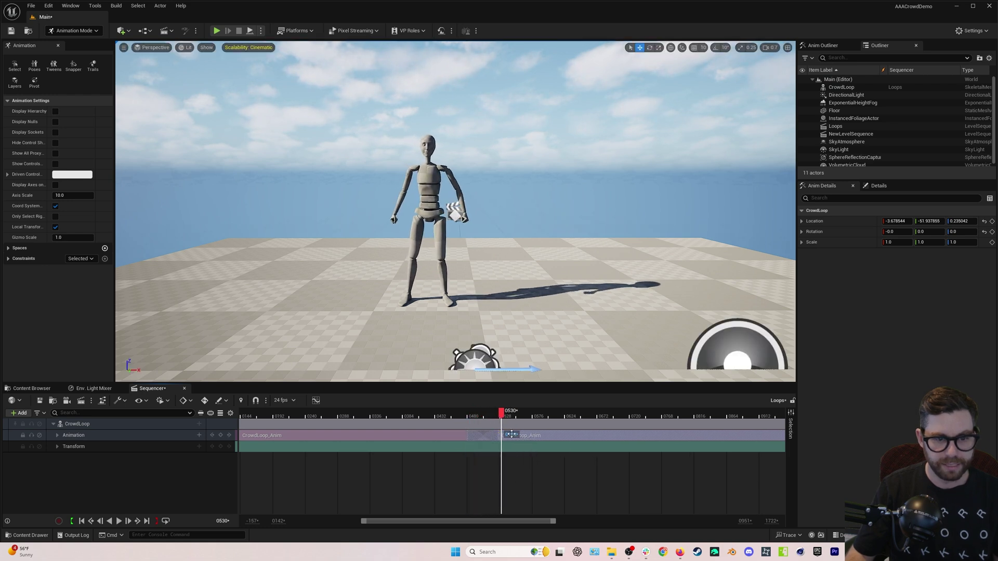
pyautogui.moveTo(470, 419); pyautogui.dragTo(453, 415)
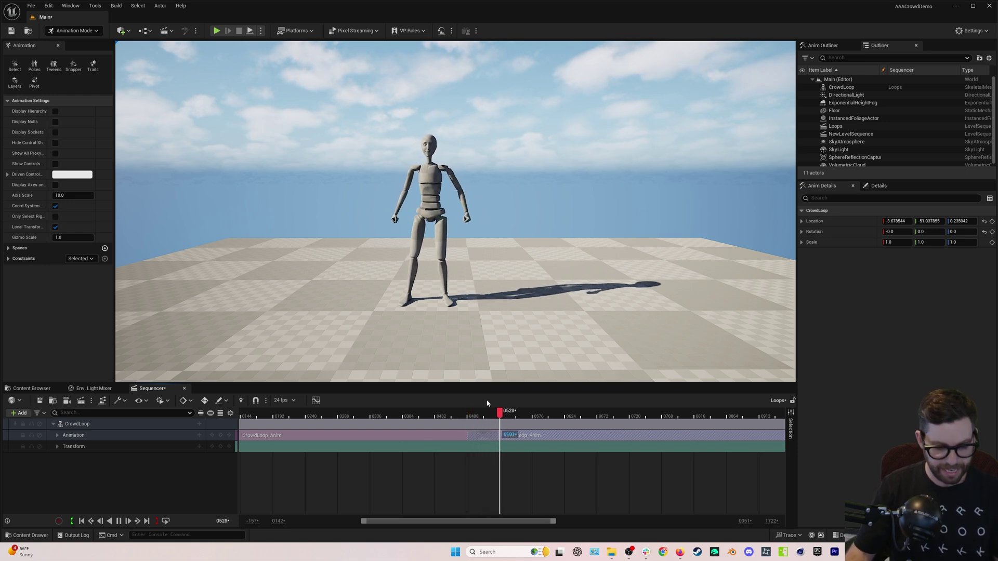
# Set the playback range from about frame 120 to about frame 550 so it spans one loop, and play it.
pyautogui.moveTo(396, 414); pyautogui.dragTo(401, 414)
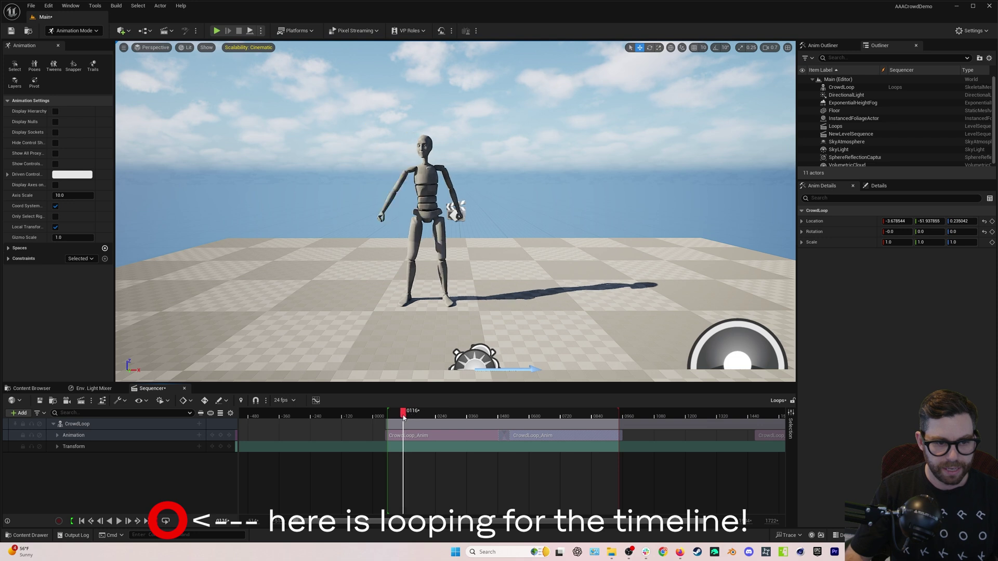
pyautogui.moveTo(404, 418); pyautogui.dragTo(402, 419)
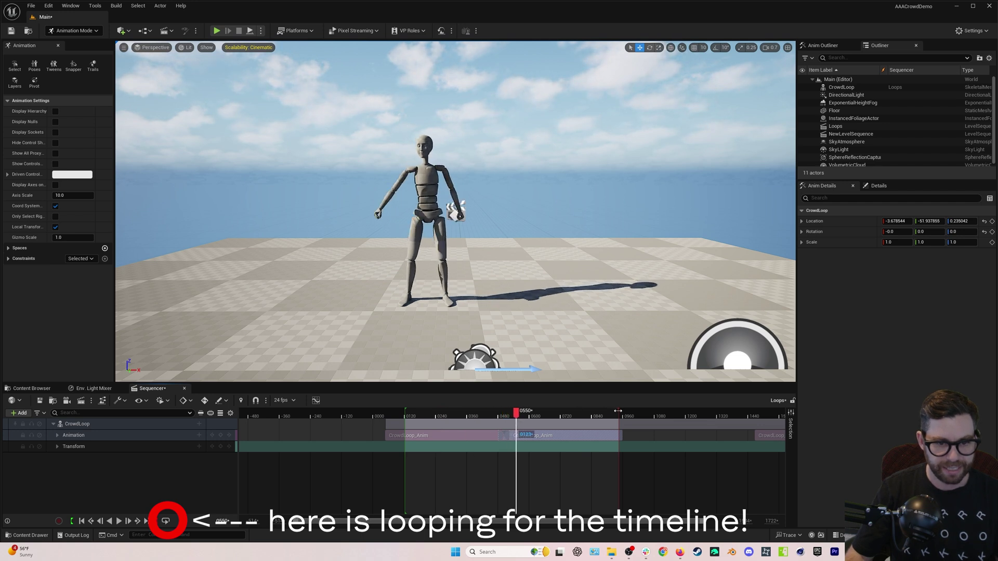
pyautogui.moveTo(618, 411); pyautogui.dragTo(517, 423)
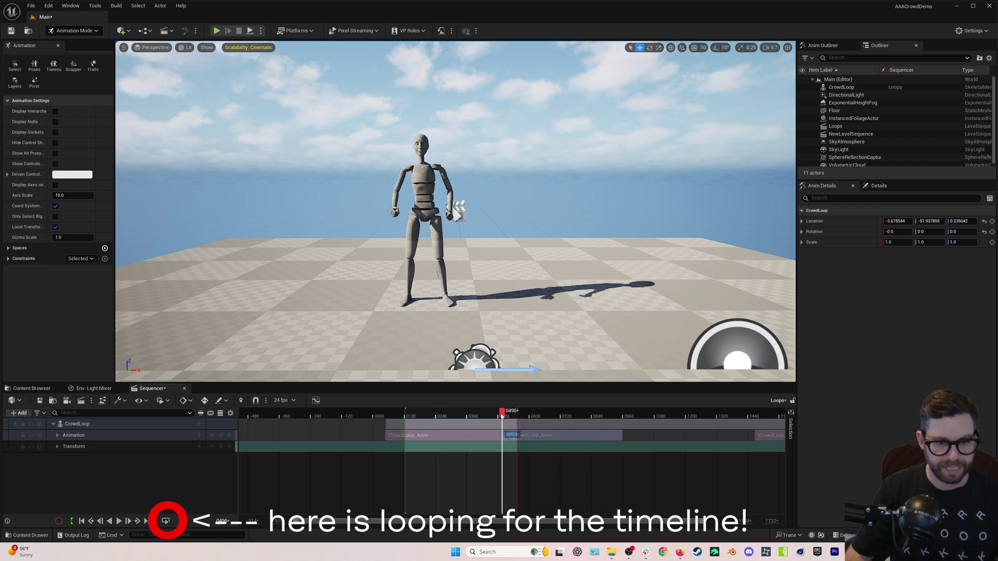
pyautogui.press('space')
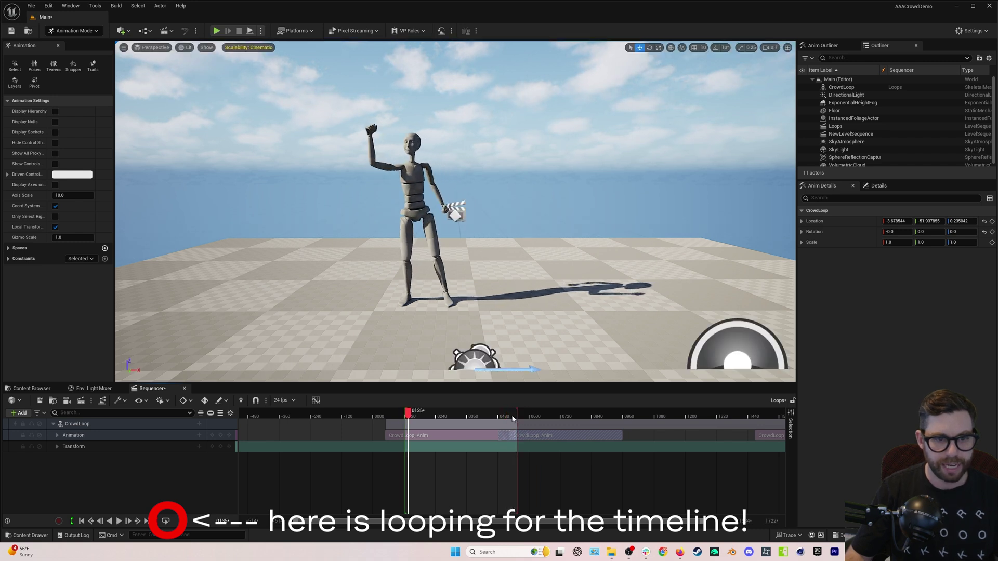
# Fine-tune the playback range's end to about frame 549, replaying the loop point, and turn snapping back on.
pyautogui.moveTo(513, 417); pyautogui.dragTo(517, 418)
pyautogui.keyDown('ctrl'); pyautogui.scroll(3, 520, 414); pyautogui.keyUp('ctrl')
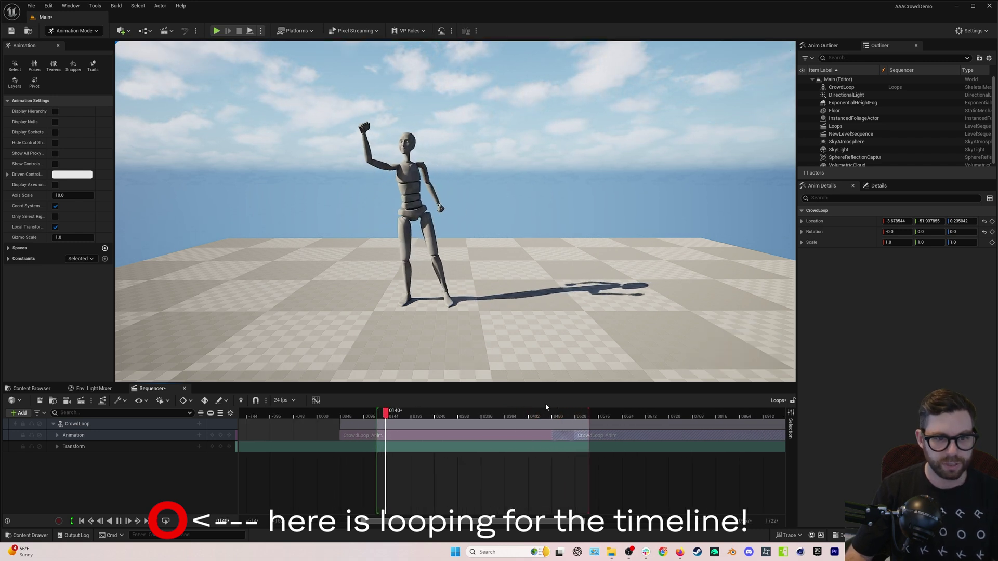
pyautogui.press('space')
pyautogui.press('space')
pyautogui.click(579, 416)
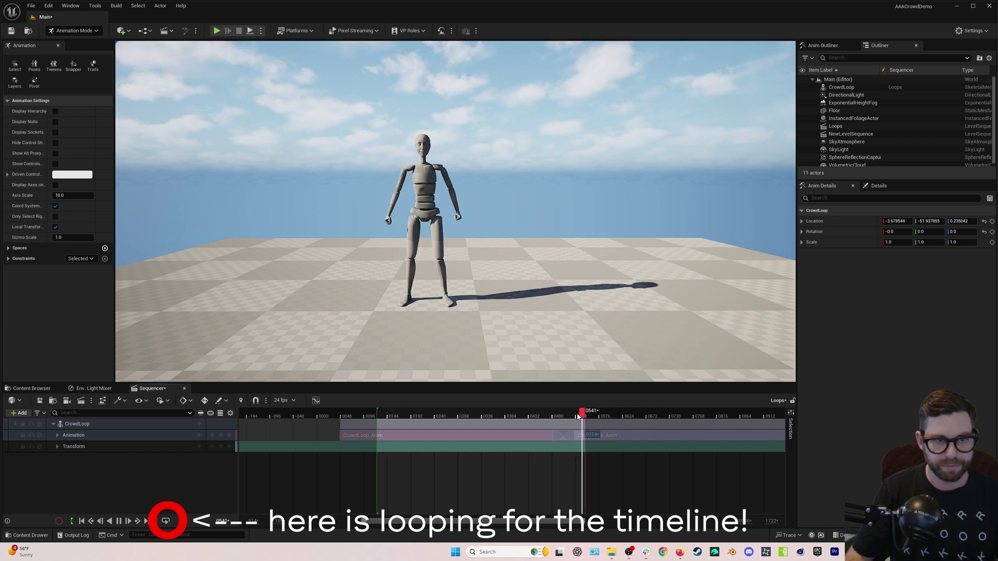
pyautogui.click(579, 416)
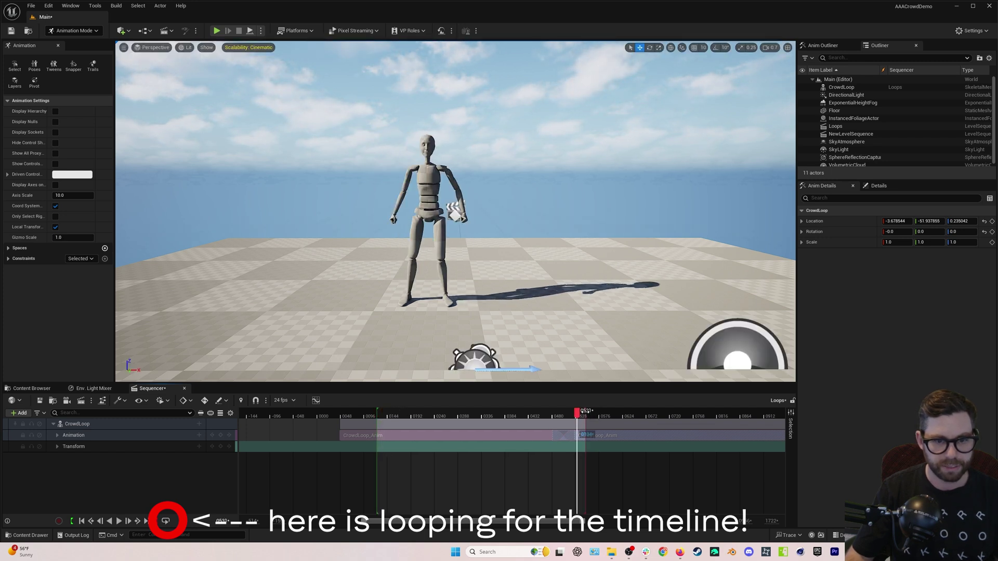
pyautogui.keyDown('ctrl'); pyautogui.scroll(3, 585, 414); pyautogui.keyUp('ctrl')
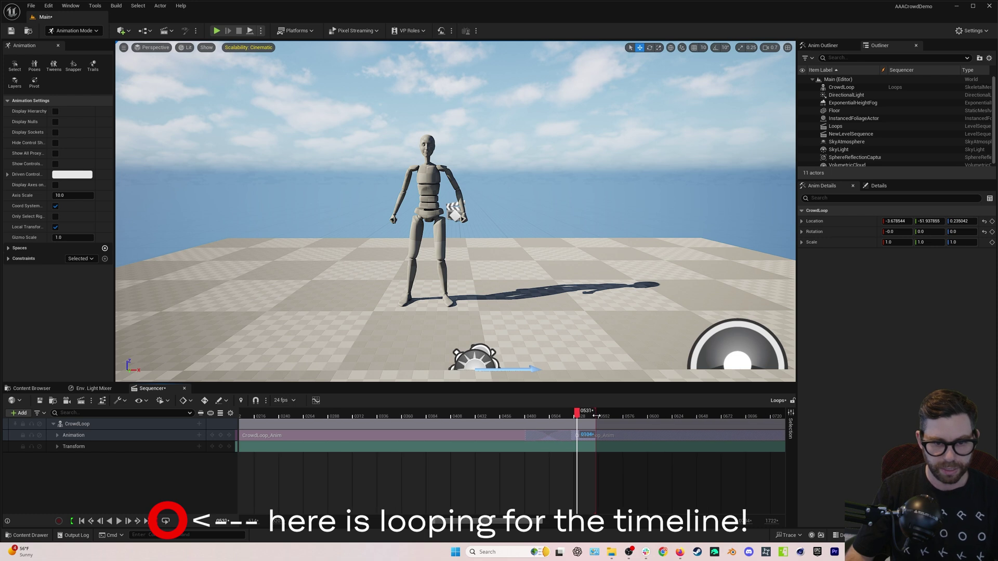
pyautogui.press('space')
pyautogui.press('space')
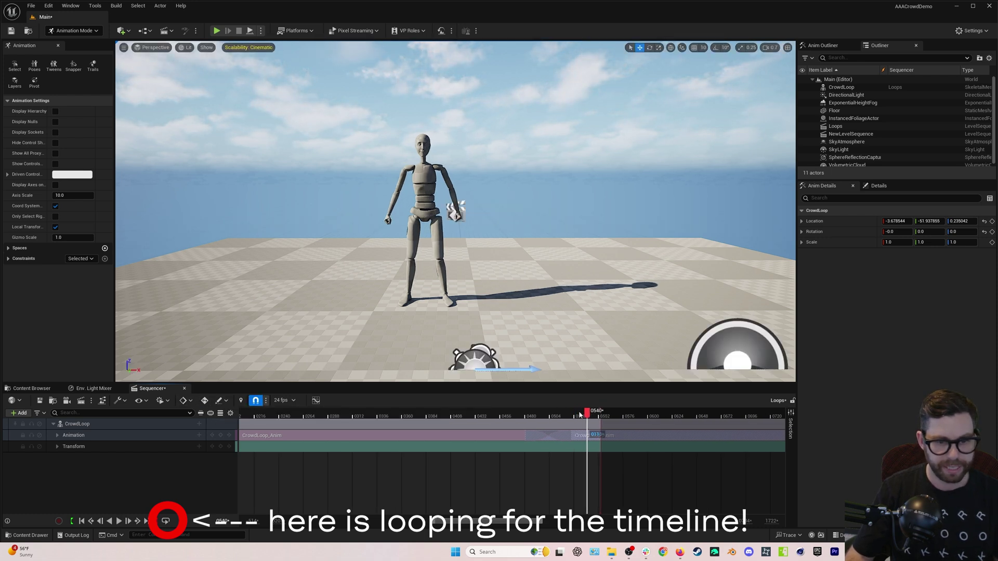
# Play the loop repeatedly across the end of the playback range to check the transition back to its start.
pyautogui.press('space')
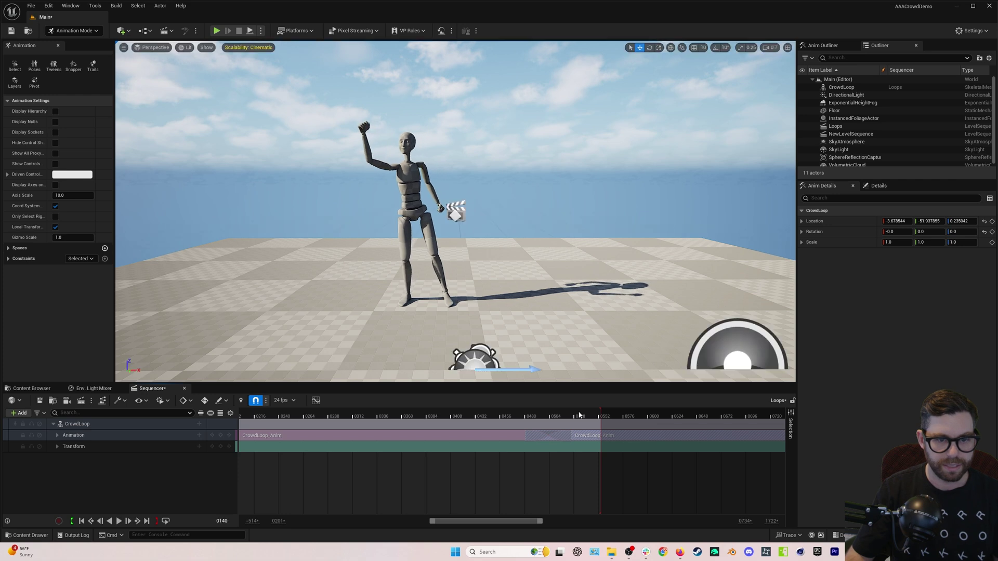
pyautogui.press('space')
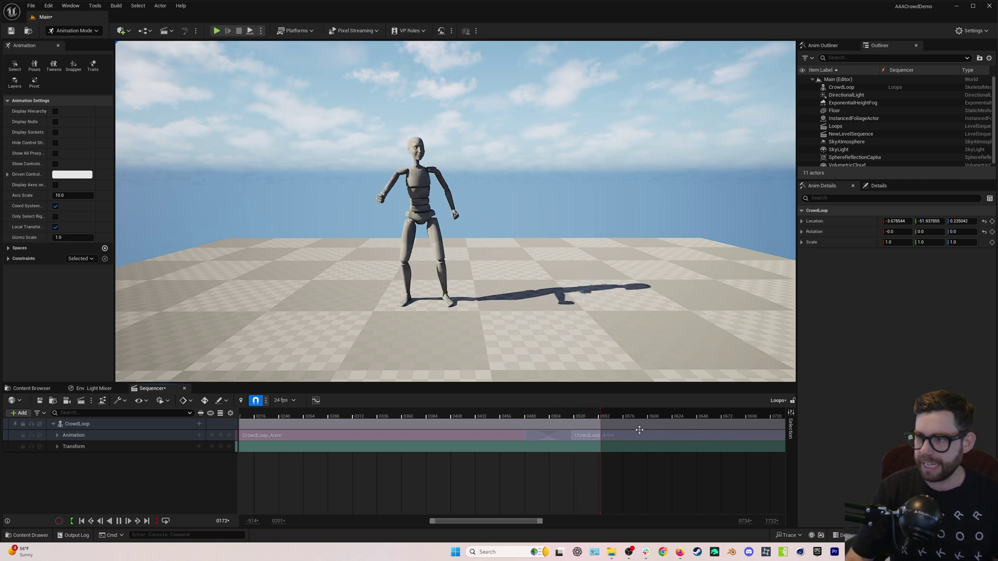
pyautogui.press('space')
pyautogui.click(591, 410)
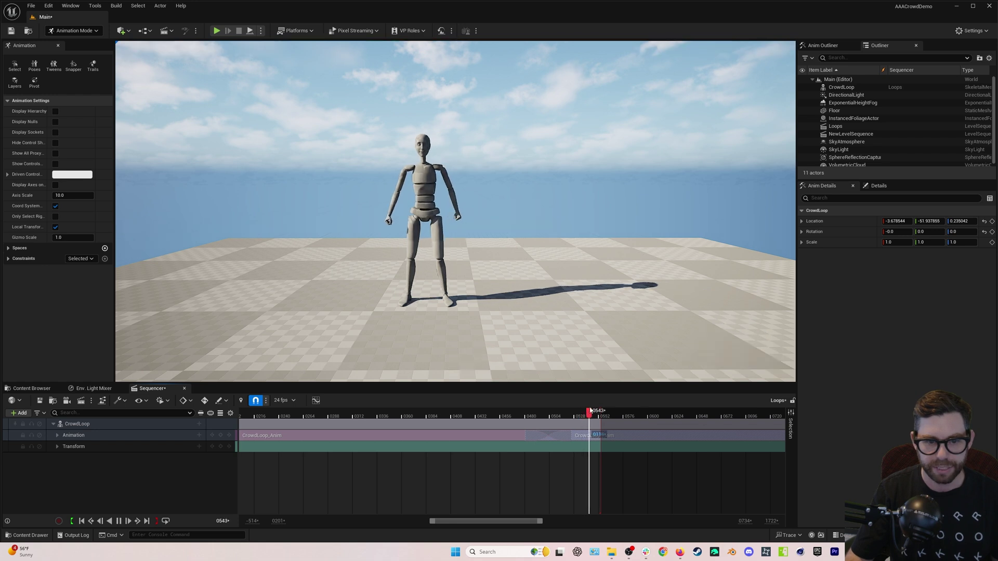
pyautogui.press('space')
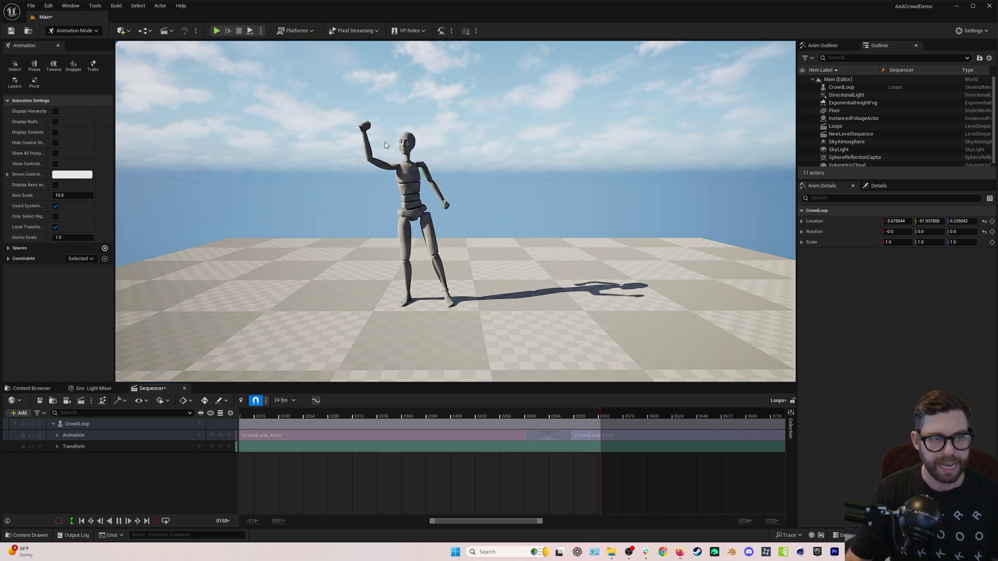
pyautogui.click(569, 410)
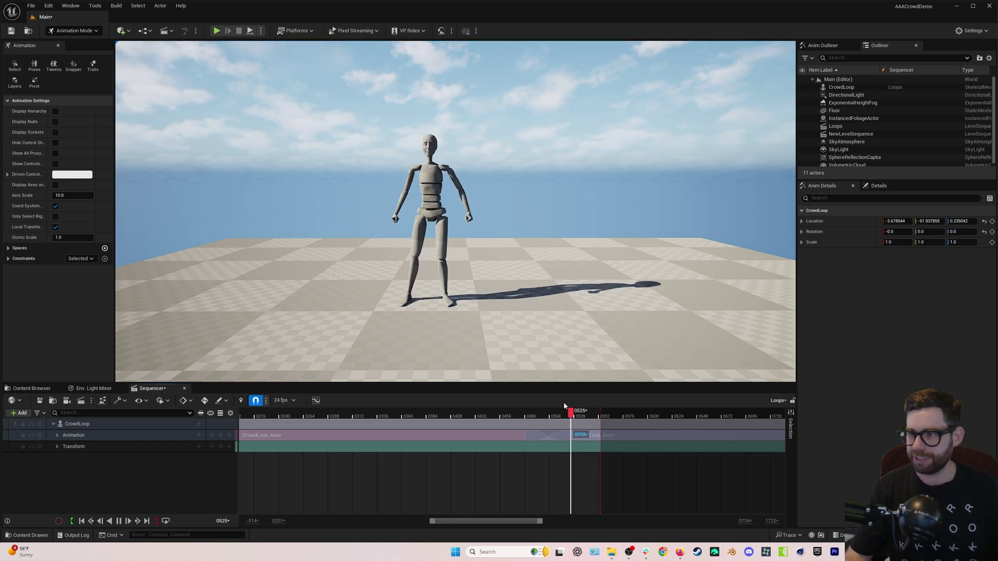
pyautogui.press('space')
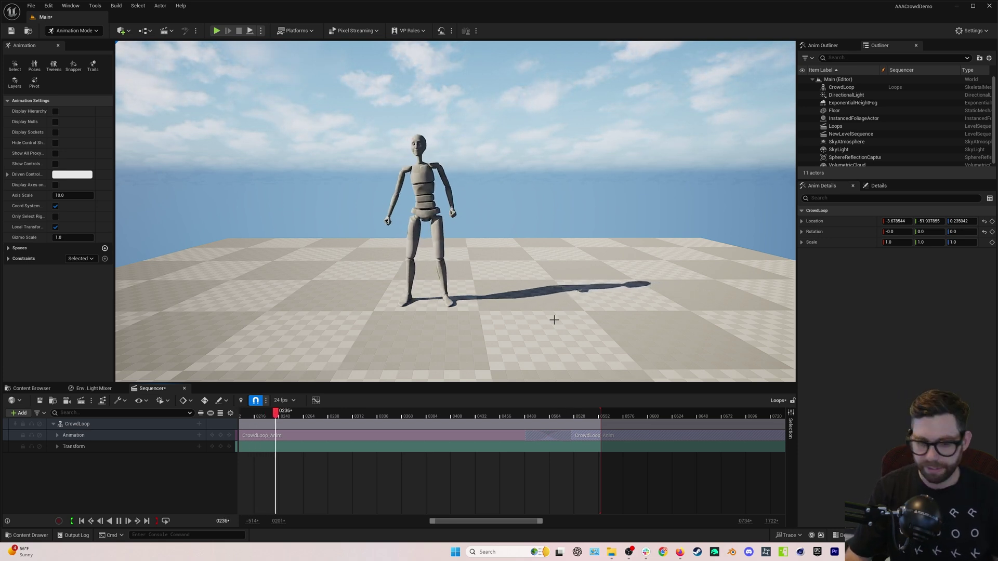
pyautogui.keyDown('ctrl'); pyautogui.scroll(-6, 347, 429); pyautogui.keyUp('ctrl')
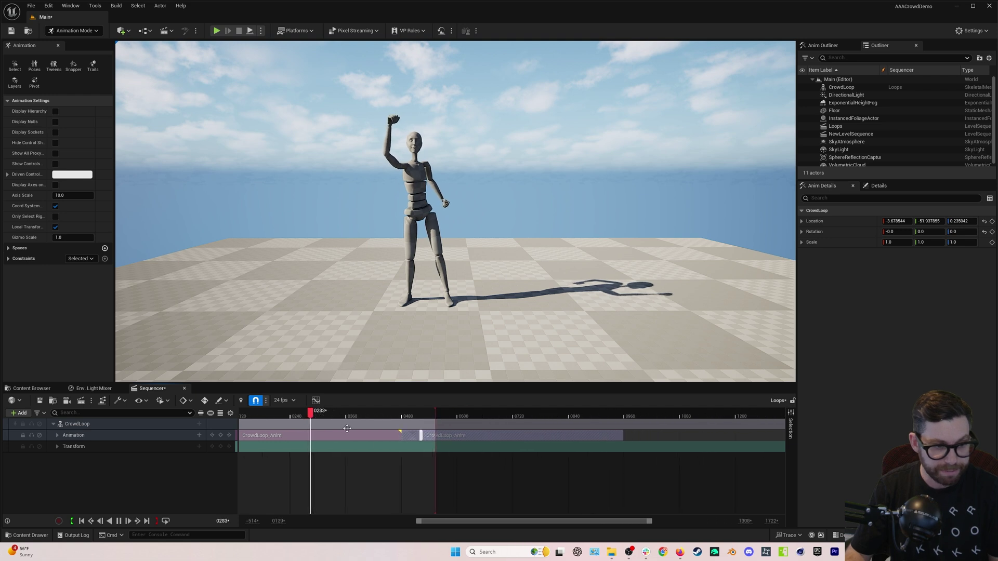
pyautogui.keyDown('ctrl'); pyautogui.scroll(-3, 348, 429); pyautogui.keyUp('ctrl')
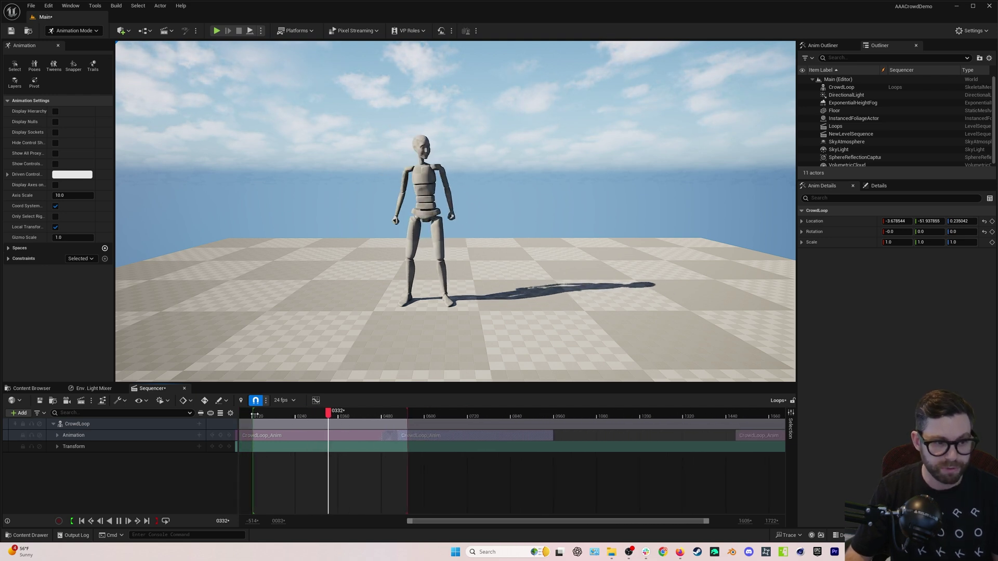
pyautogui.click(398, 415)
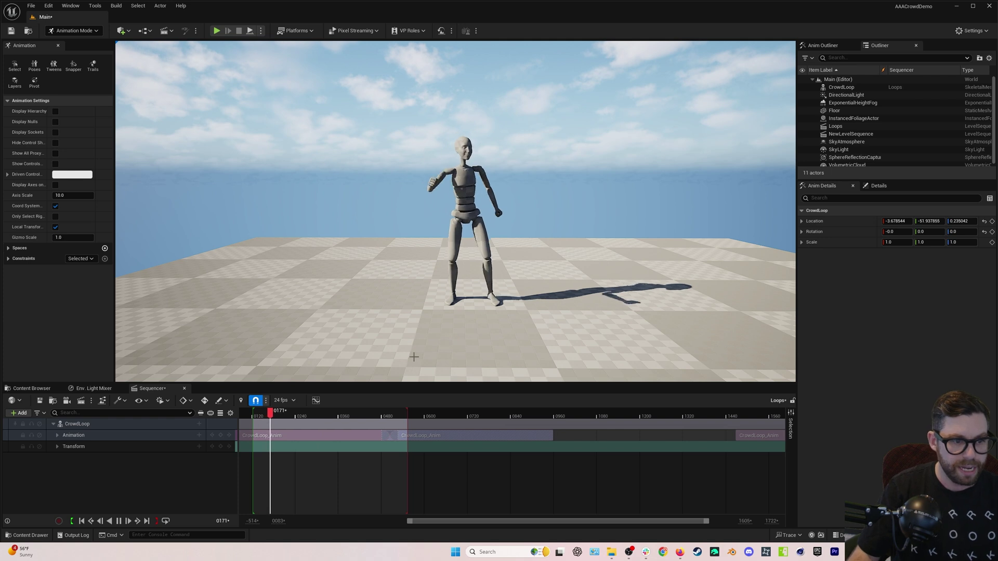
# Bake the CrowdLoop track's playback range to an animation sequence named Loop_01 in the Mocap folder, using the default export options.
pyautogui.click(311, 414)
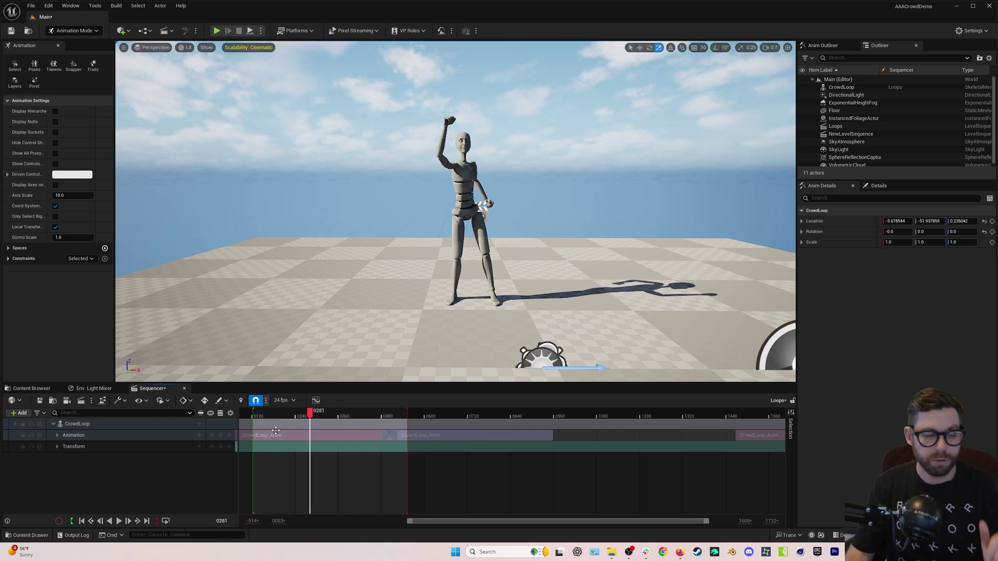
pyautogui.rightClick(145, 425)
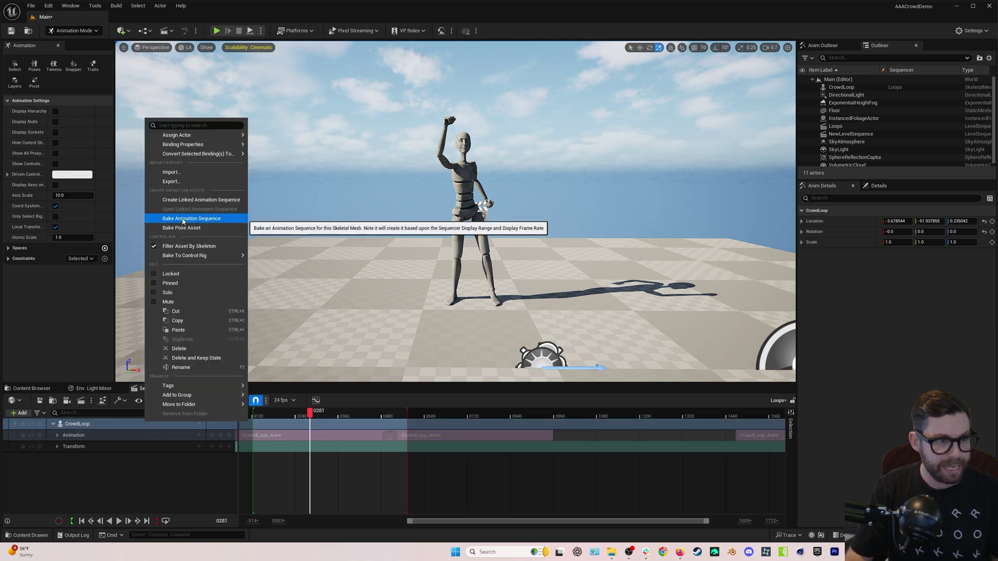
pyautogui.click(183, 220)
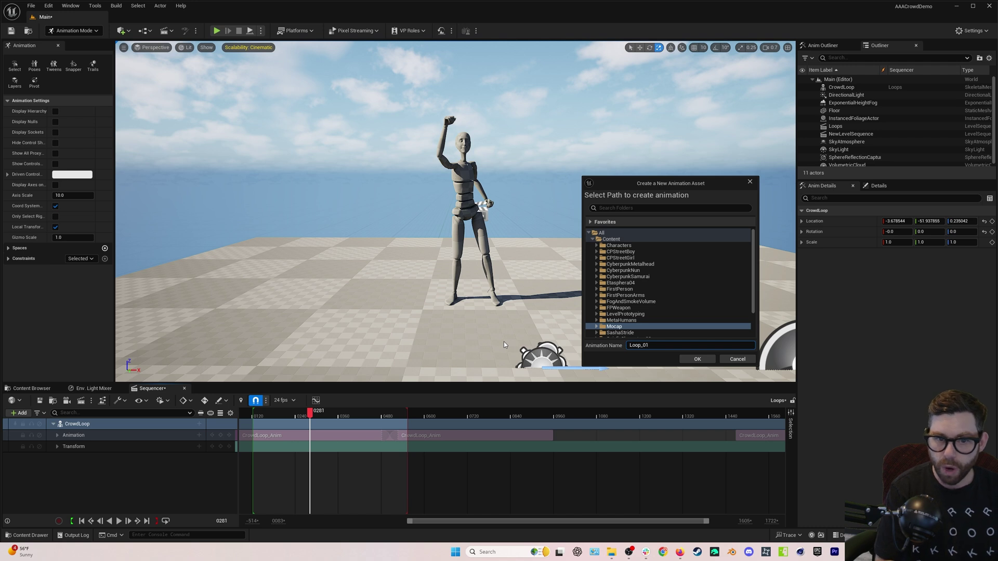
pyautogui.click(711, 360)
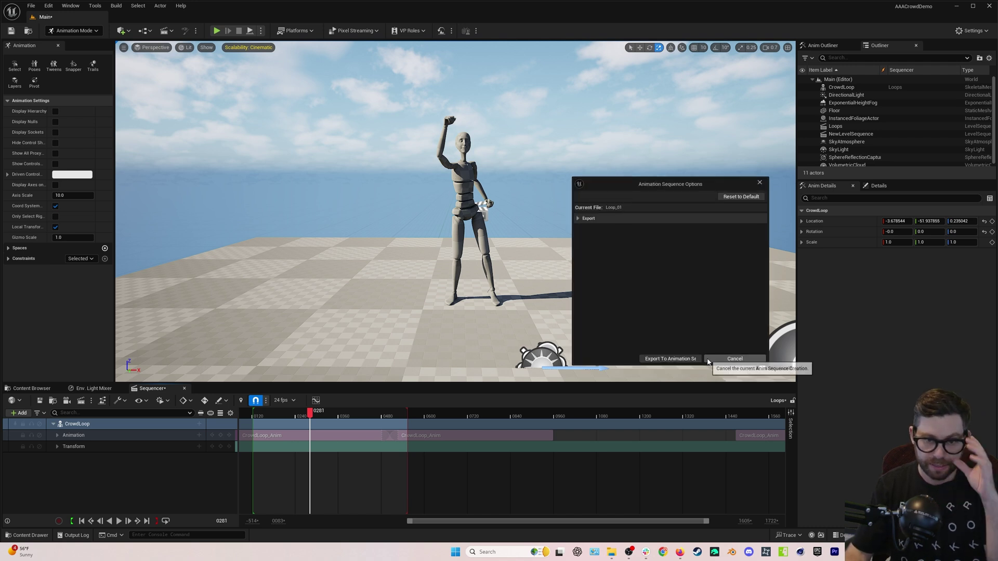
pyautogui.click(690, 362)
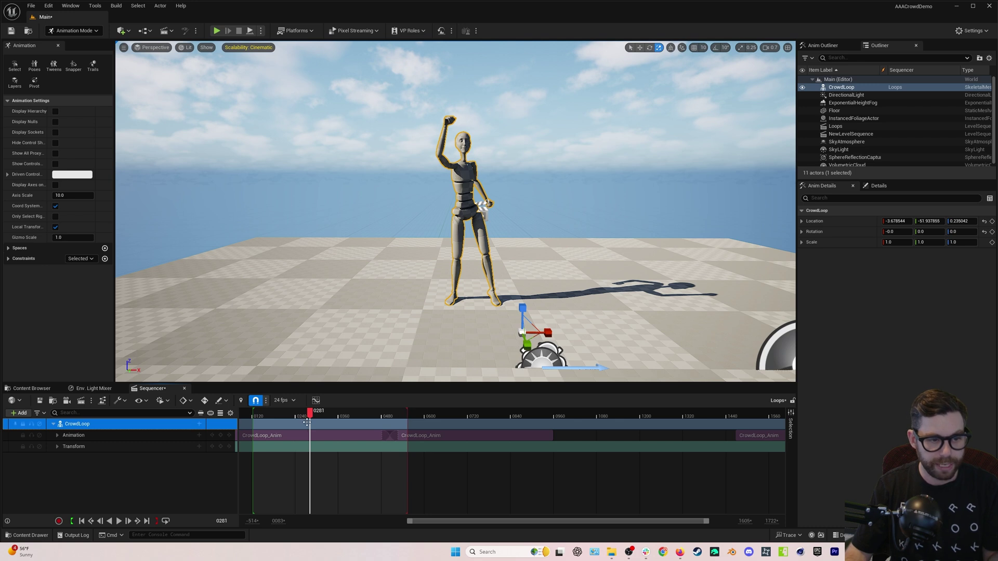
# Move the playback range onto the last CrowdLoop_Anim clip, spanning from near the clip's start to about frame 1885.
pyautogui.keyDown('ctrl'); pyautogui.scroll(-4, 484, 472); pyautogui.keyUp('ctrl')
pyautogui.click(483, 472)
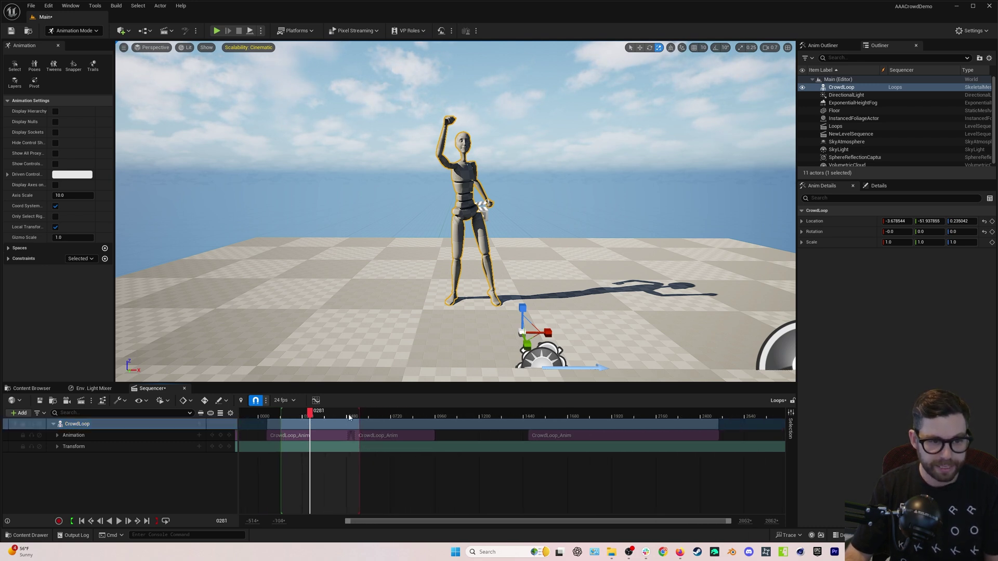
pyautogui.moveTo(360, 413); pyautogui.dragTo(606, 413)
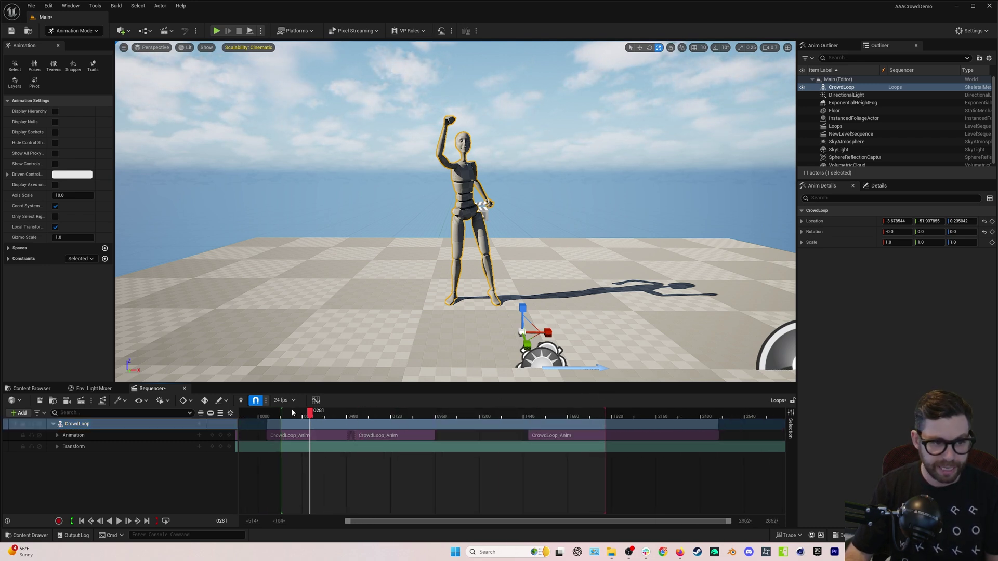
pyautogui.moveTo(282, 414); pyautogui.dragTo(533, 413)
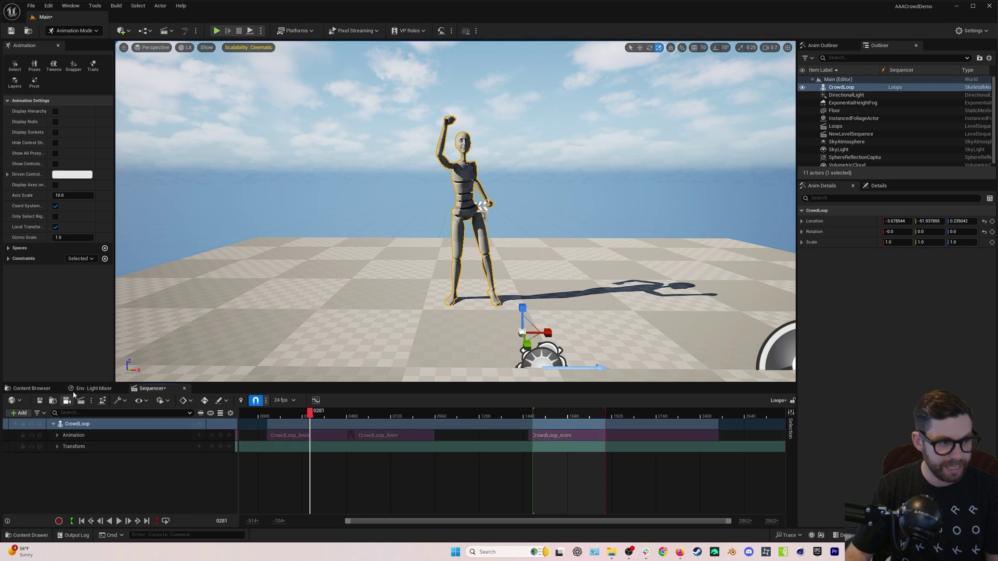
# Open the baked Loop_01 animation from the Mocap folder, check its playback across the loop point, and close it.
pyautogui.click(26, 389)
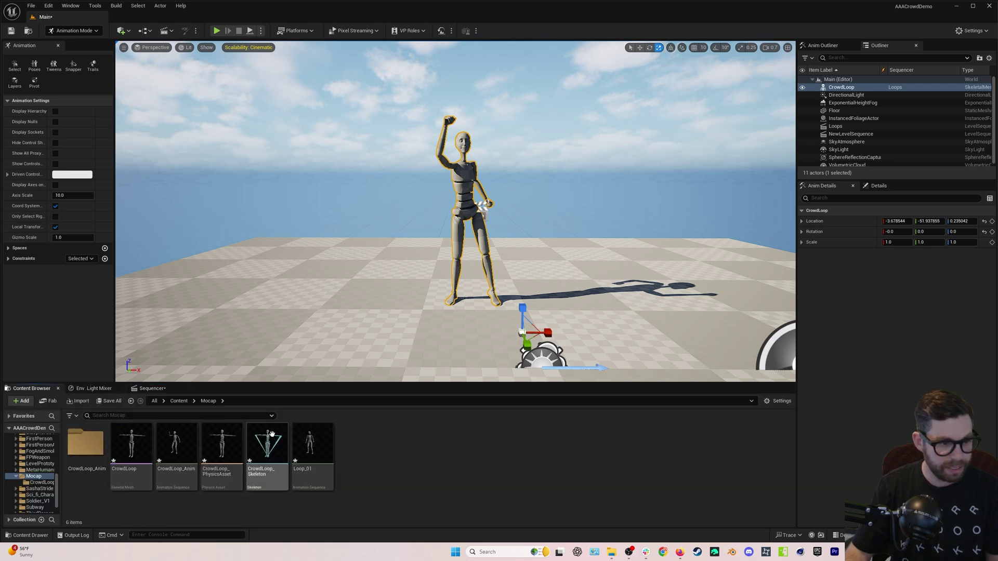
pyautogui.doubleClick(304, 471)
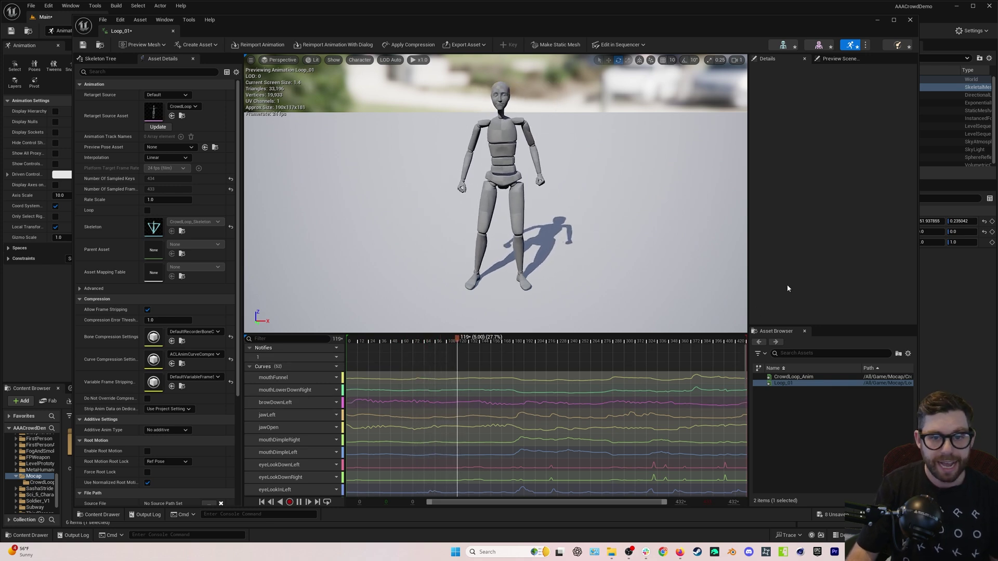
pyautogui.click(733, 342)
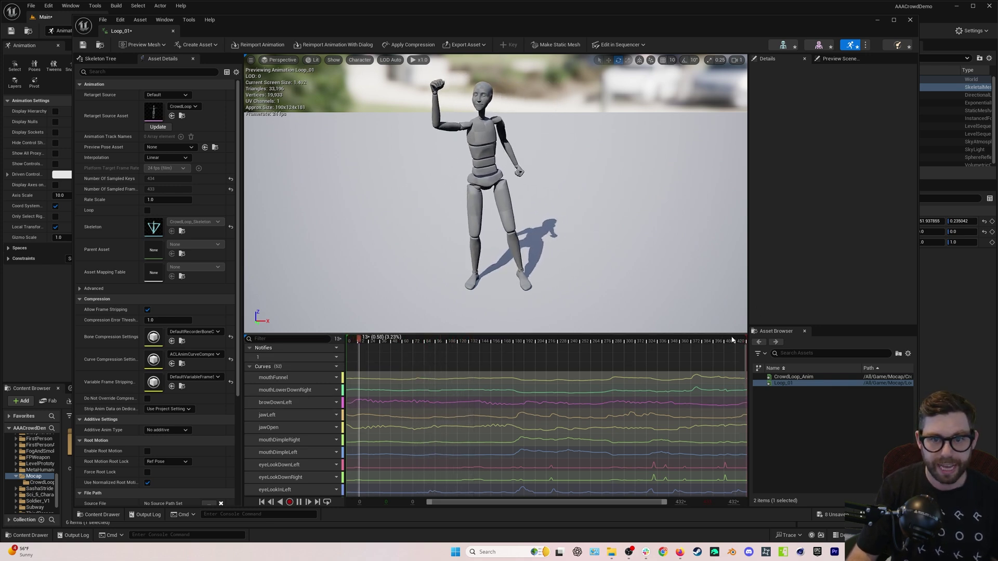
pyautogui.moveTo(732, 340); pyautogui.dragTo(720, 342)
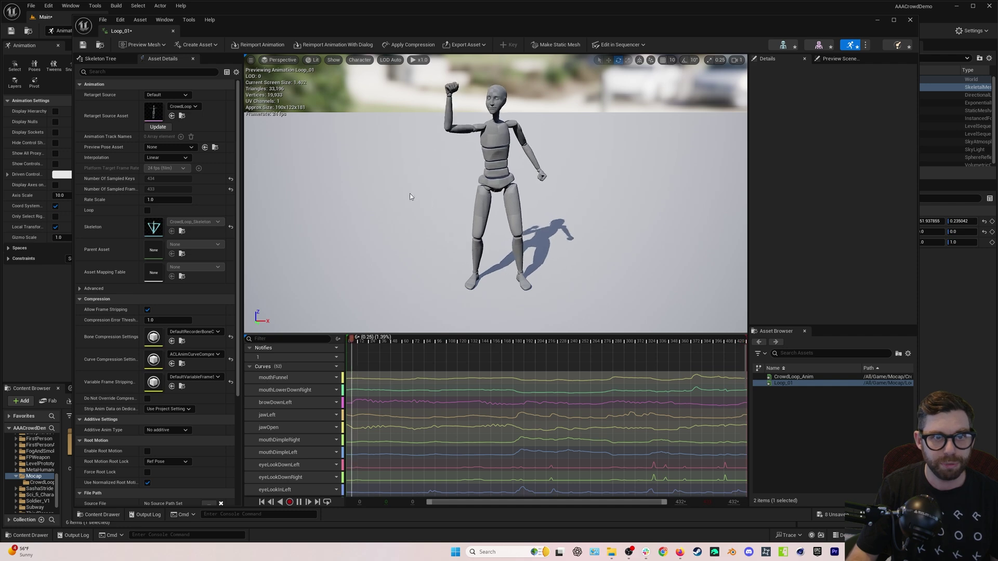
pyautogui.press('space')
pyautogui.click(910, 21)
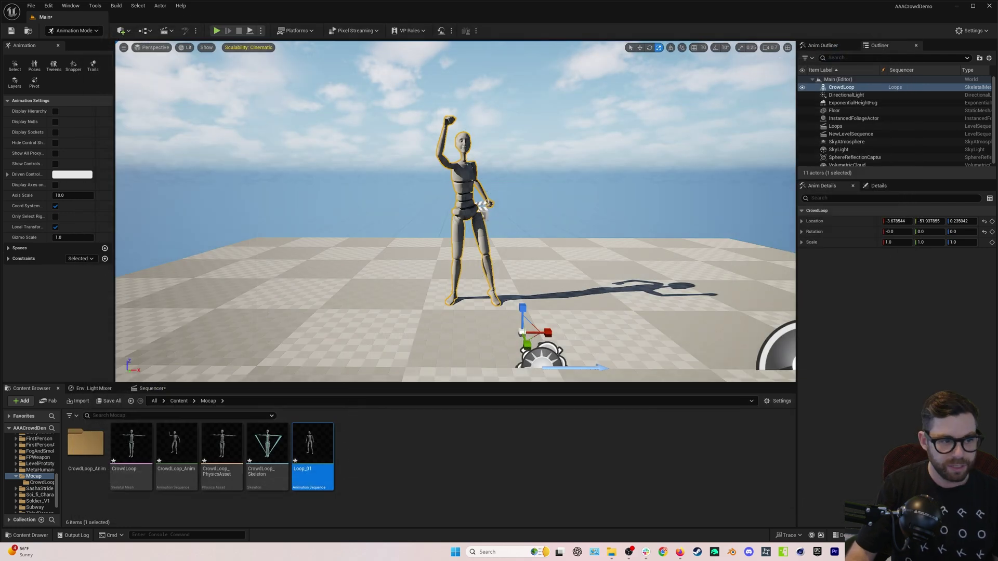
# Return to Sequencer and scrub through the last CrowdLoop_Anim clip to examine the motion for another loop.
pyautogui.click(148, 389)
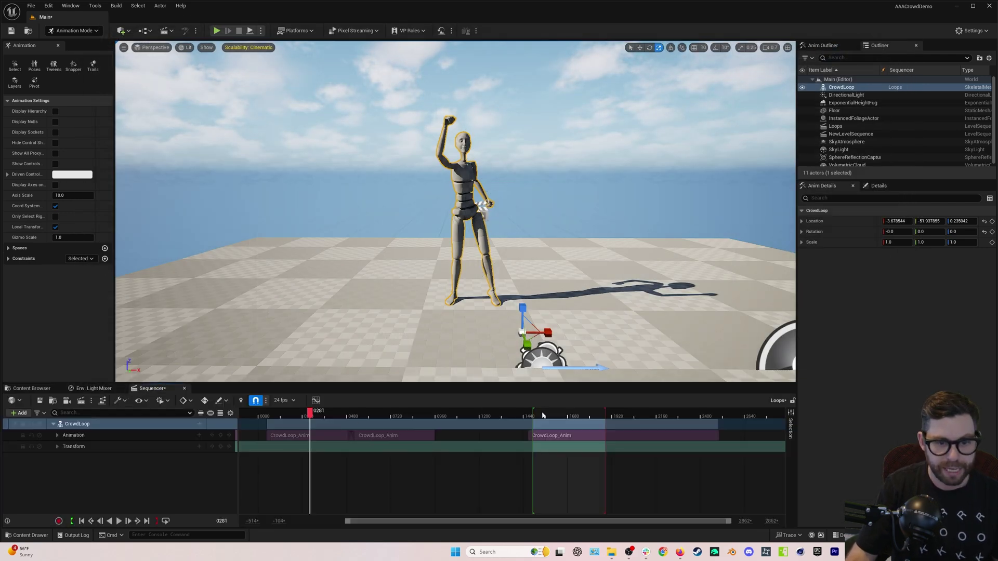
pyautogui.moveTo(543, 416); pyautogui.dragTo(650, 416)
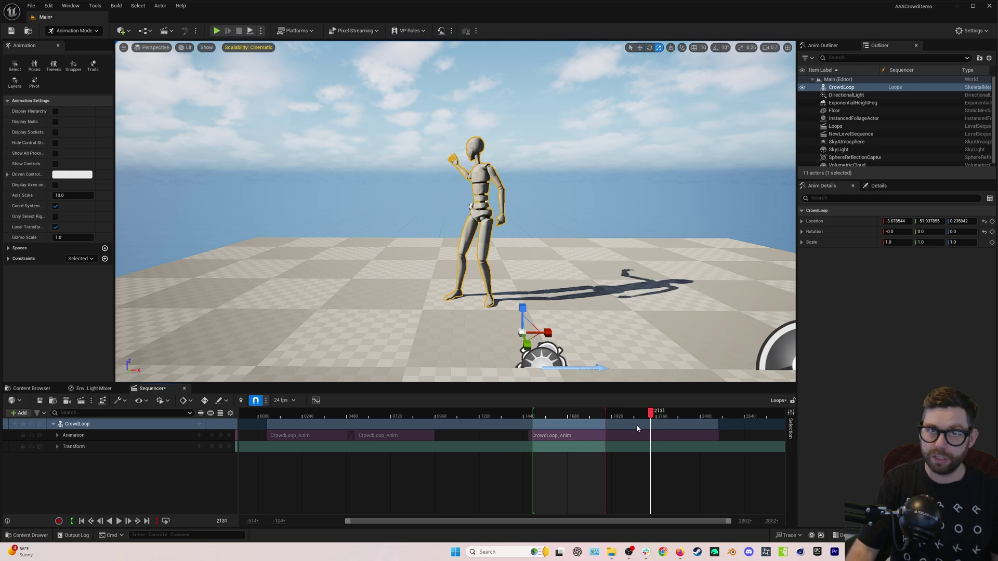
pyautogui.click(591, 417)
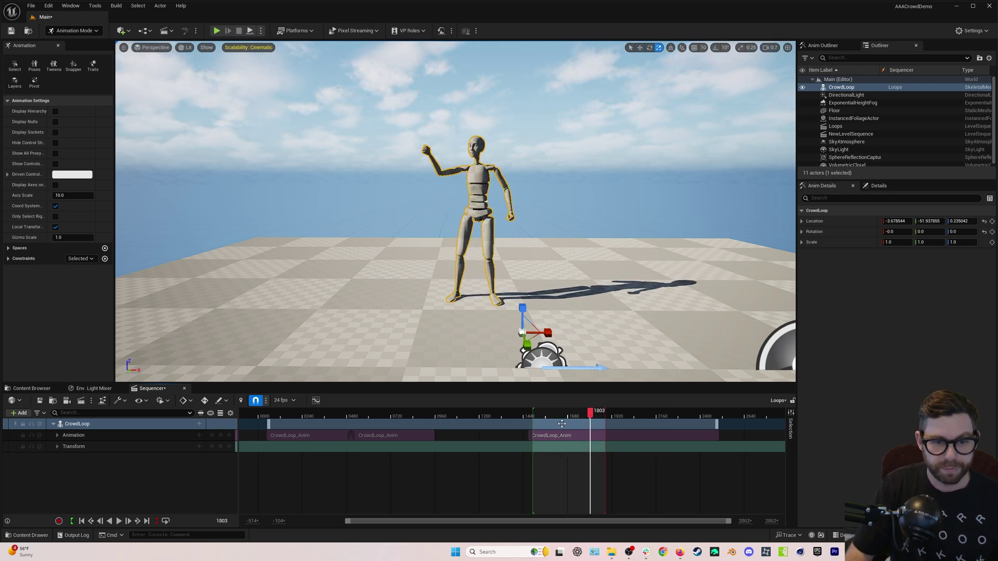
pyautogui.moveTo(591, 417); pyautogui.dragTo(604, 418)
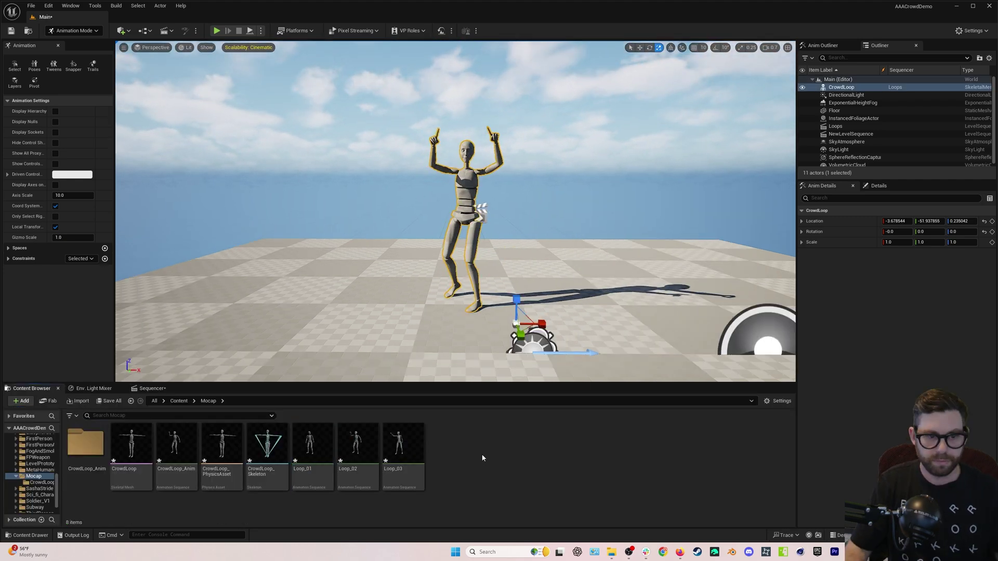
# Open the Loop_03 animation, play it across its end to check the loop transition, and close it.
pyautogui.doubleClick(404, 442)
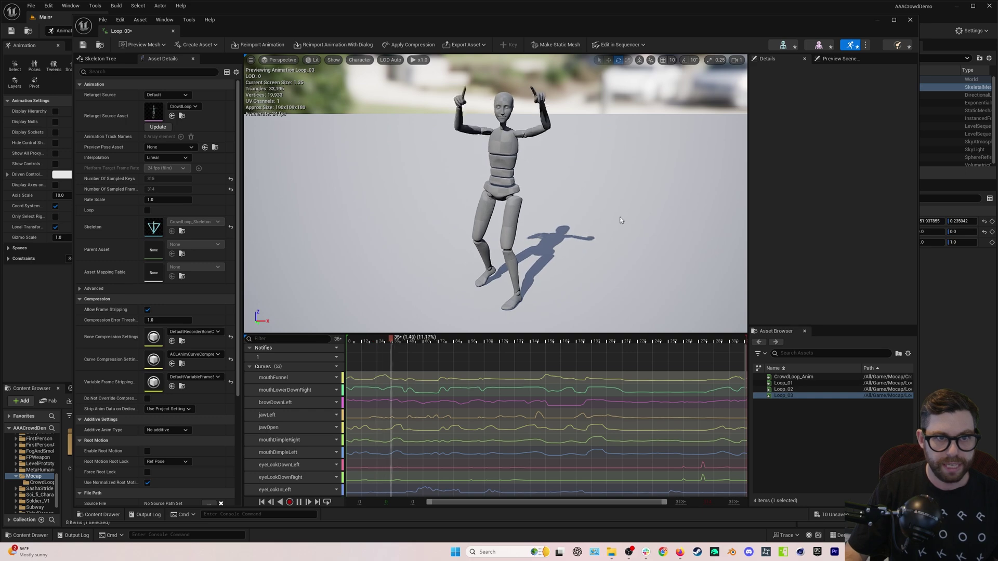
pyautogui.click(732, 342)
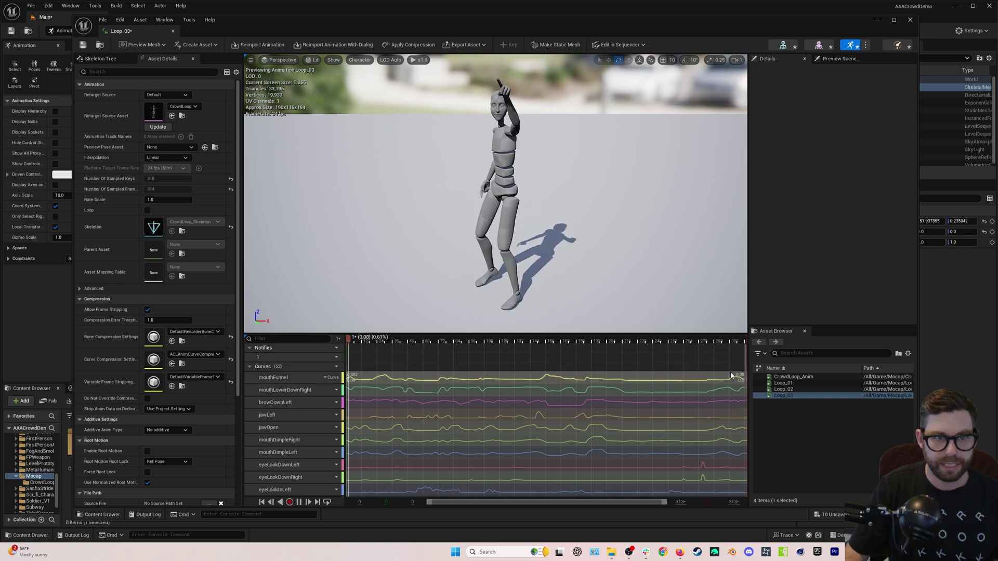
pyautogui.click(910, 20)
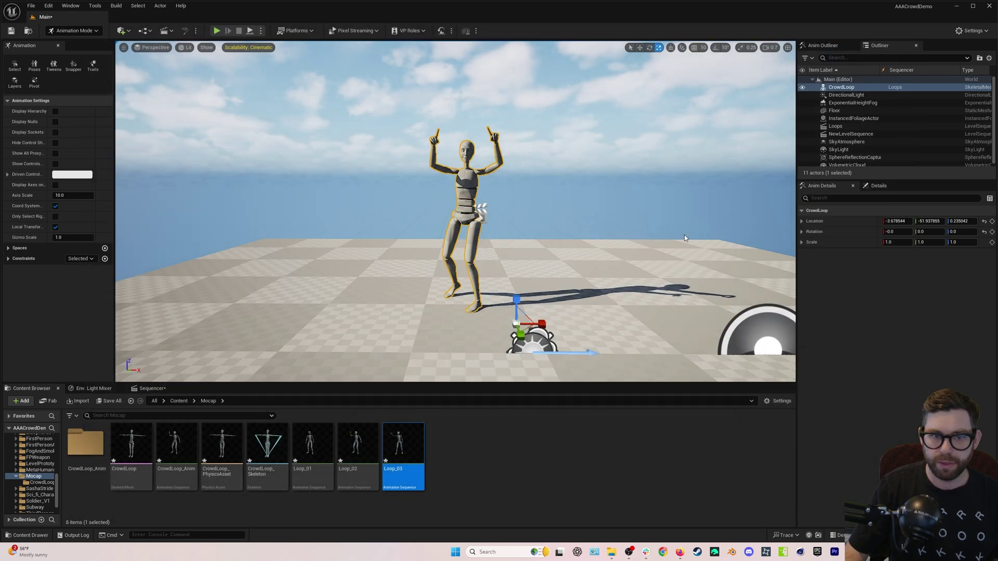
# Set up retargeting of Loop_03 from CrowdLoop to the full CyberpunkSamurai skeletal mesh without helmet, using the auto-generated retargeter.
pyautogui.click(441, 498)
pyautogui.rightClick(405, 452)
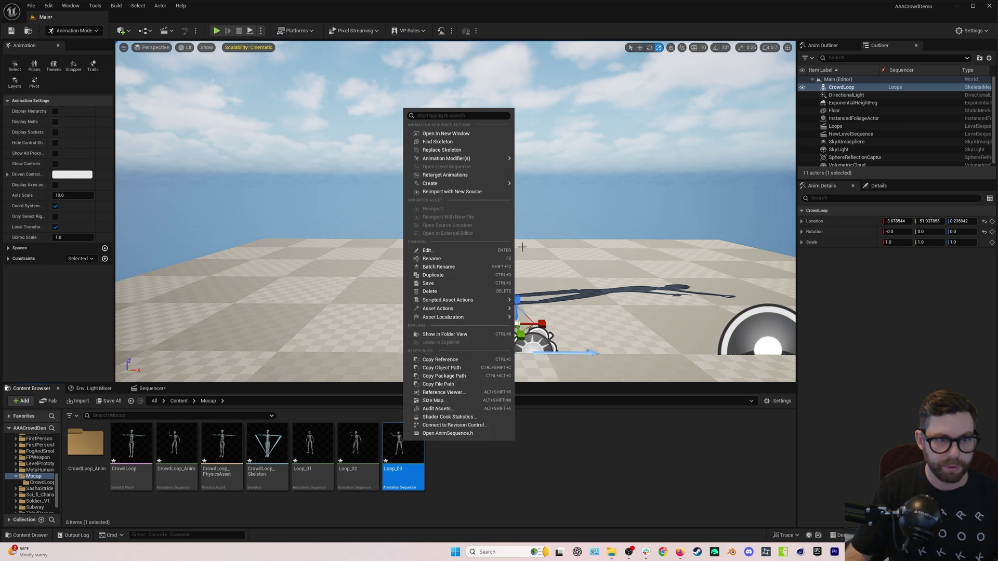
pyautogui.click(445, 175)
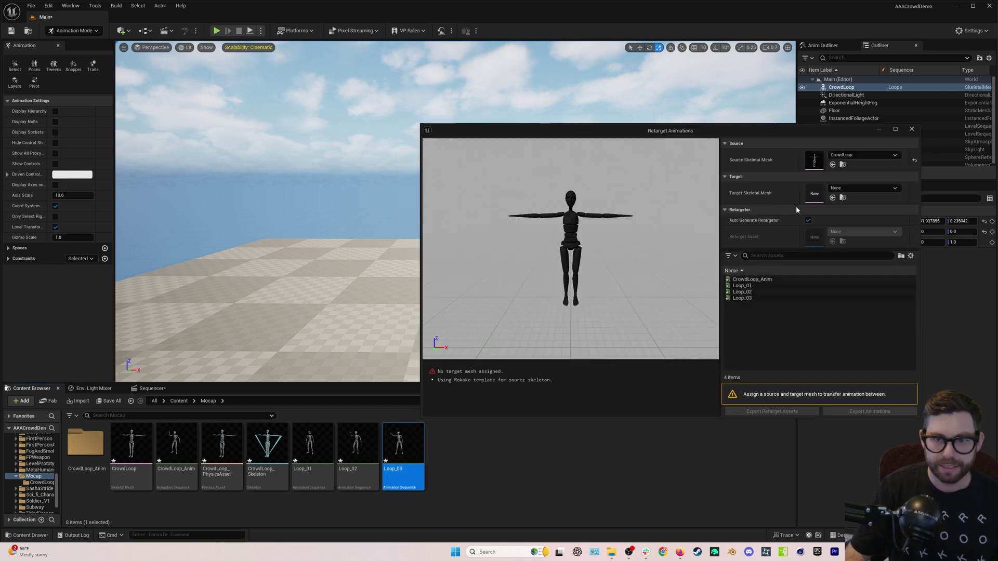
pyautogui.click(754, 285)
pyautogui.click(755, 298)
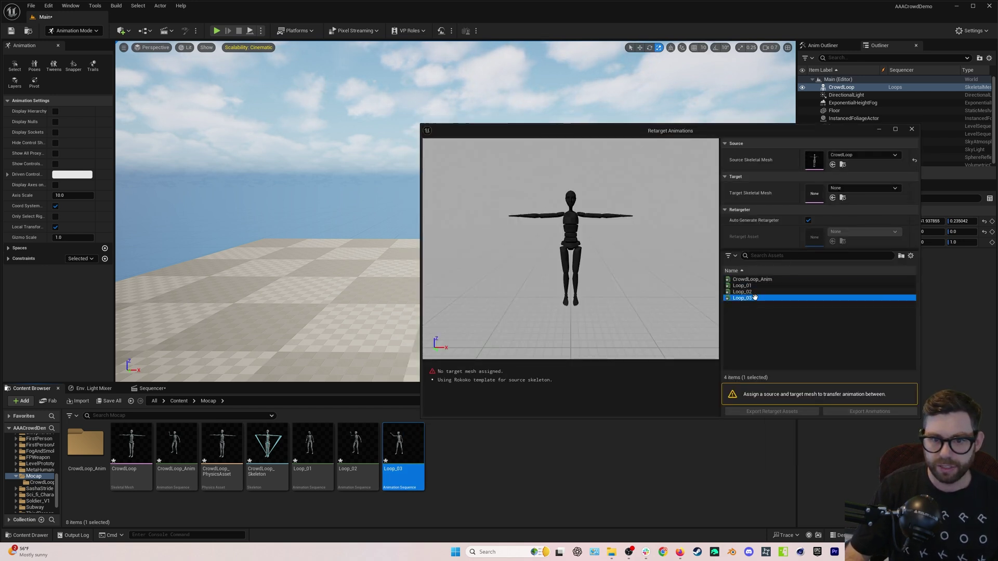
pyautogui.click(855, 188)
pyautogui.scroll(-3, 885, 291)
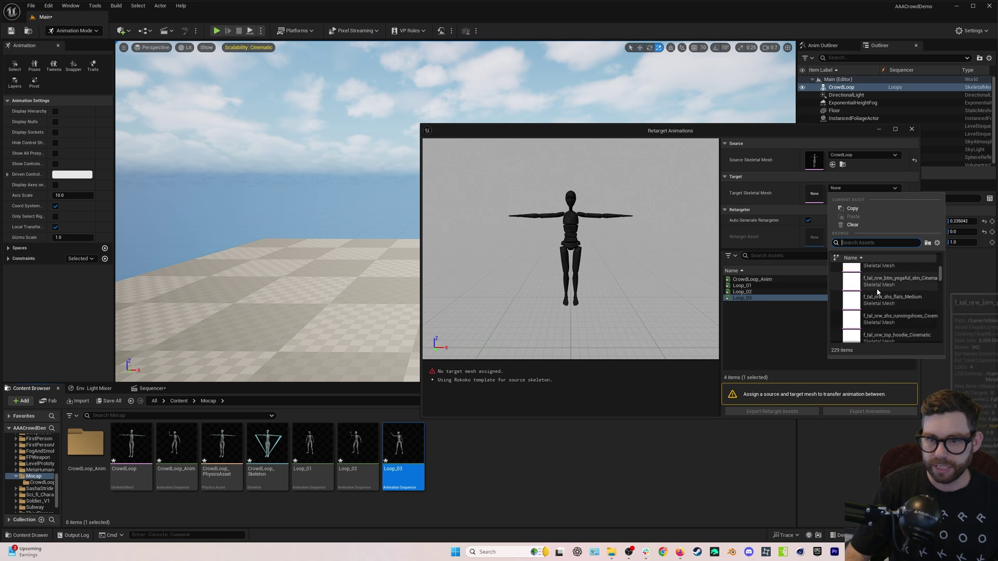
pyautogui.scroll(-5, 885, 301)
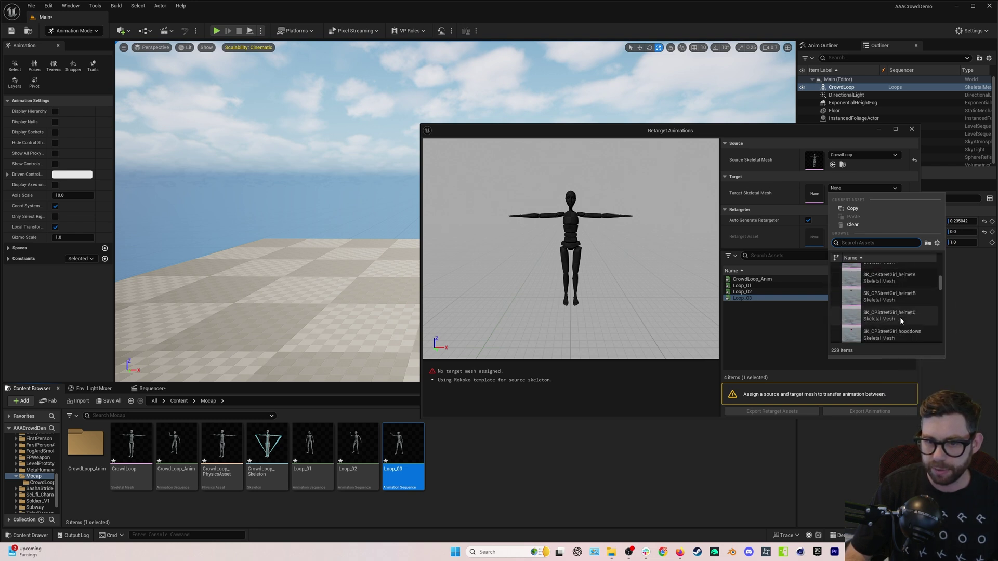
pyautogui.scroll(-3, 897, 317)
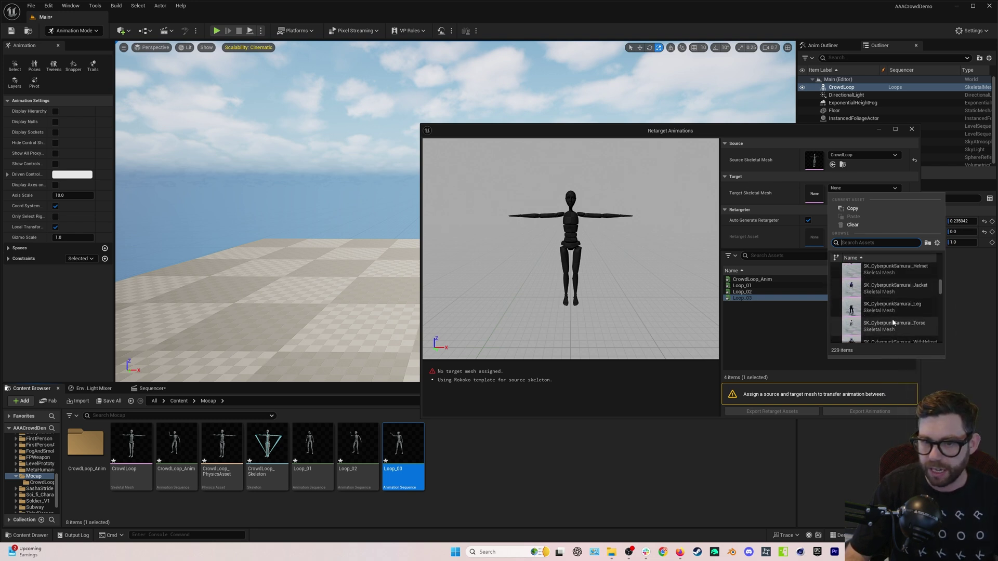
pyautogui.scroll(1, 894, 306)
pyautogui.click(898, 289)
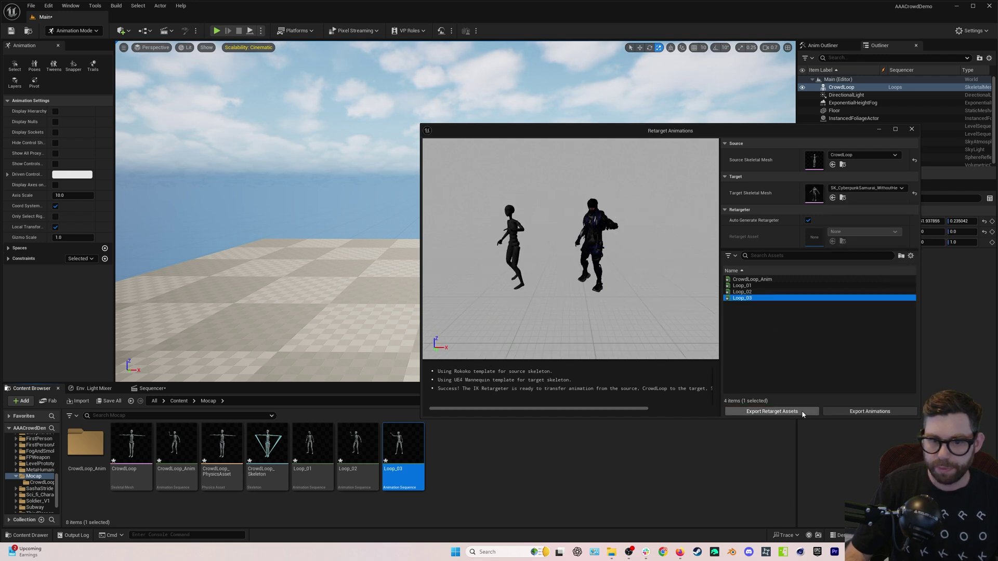
# Export the retargeted Loop_03 animation into the Mocap folder, without exporting the retarget assets.
pyautogui.click(796, 412)
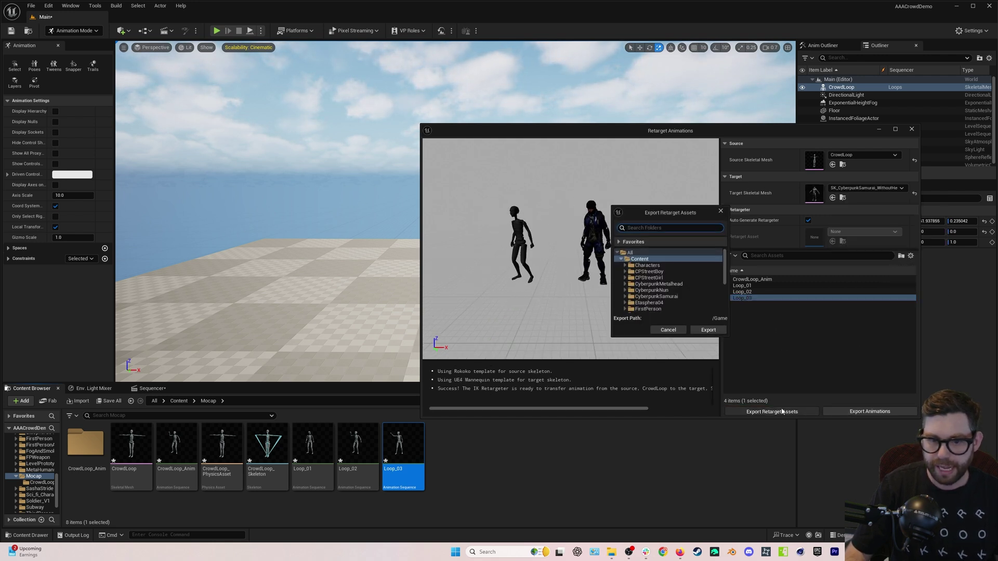
pyautogui.click(669, 330)
pyautogui.click(870, 412)
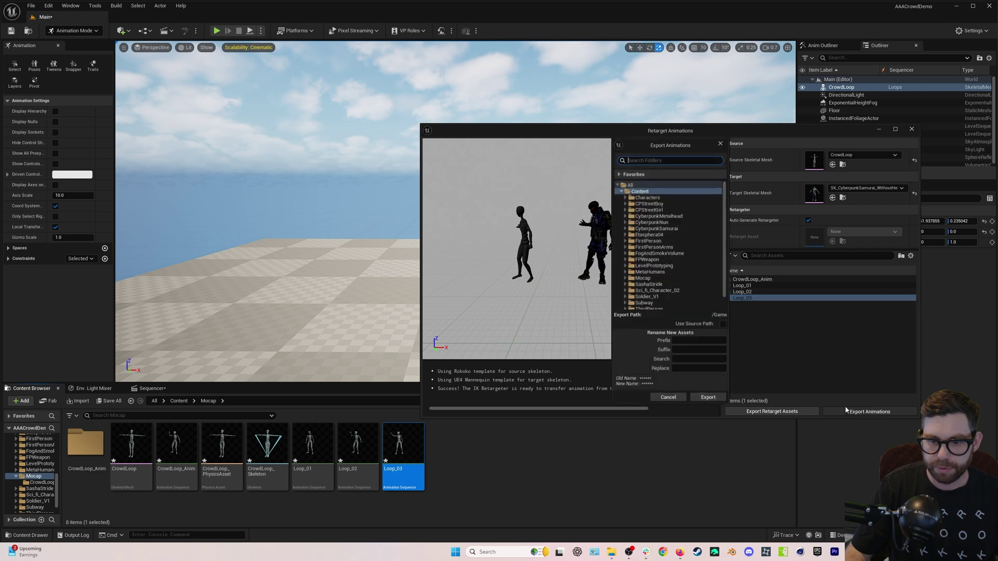
pyautogui.click(642, 279)
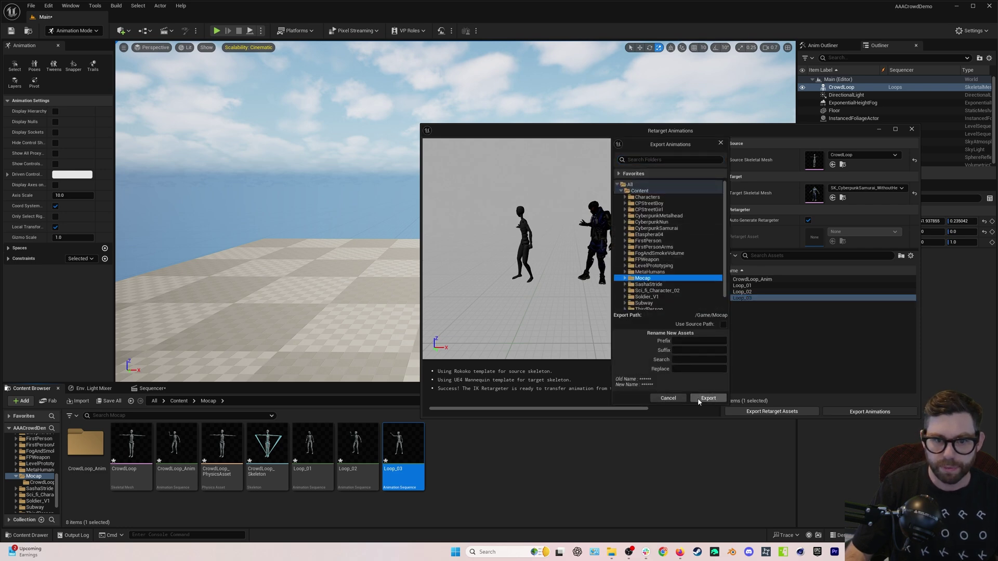
pyautogui.click(708, 398)
pyautogui.click(737, 310)
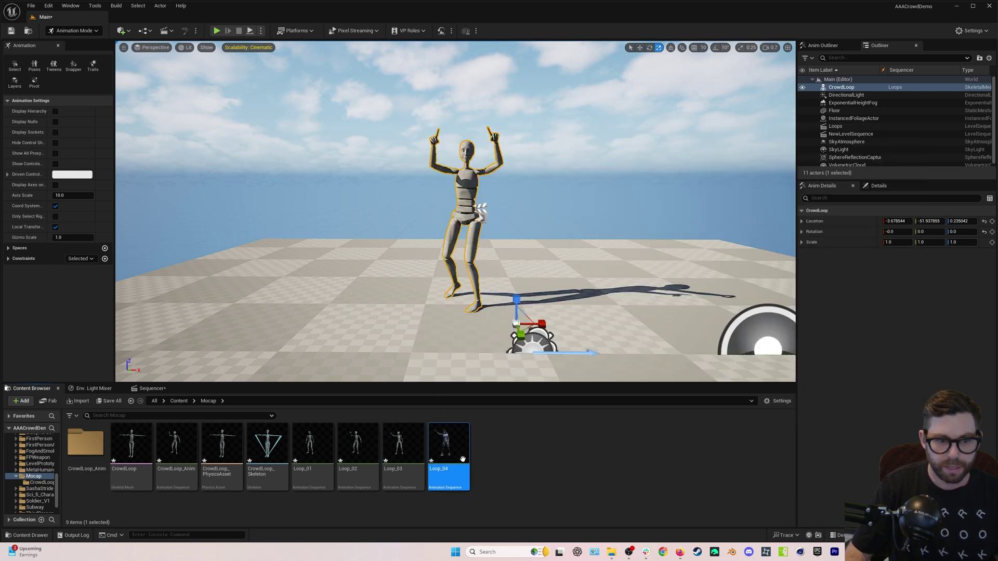
# Place the retargeted samurai animation in the level beside the mannequin, view it from the front, and show the actor's full details.
pyautogui.moveTo(463, 458); pyautogui.dragTo(385, 334)
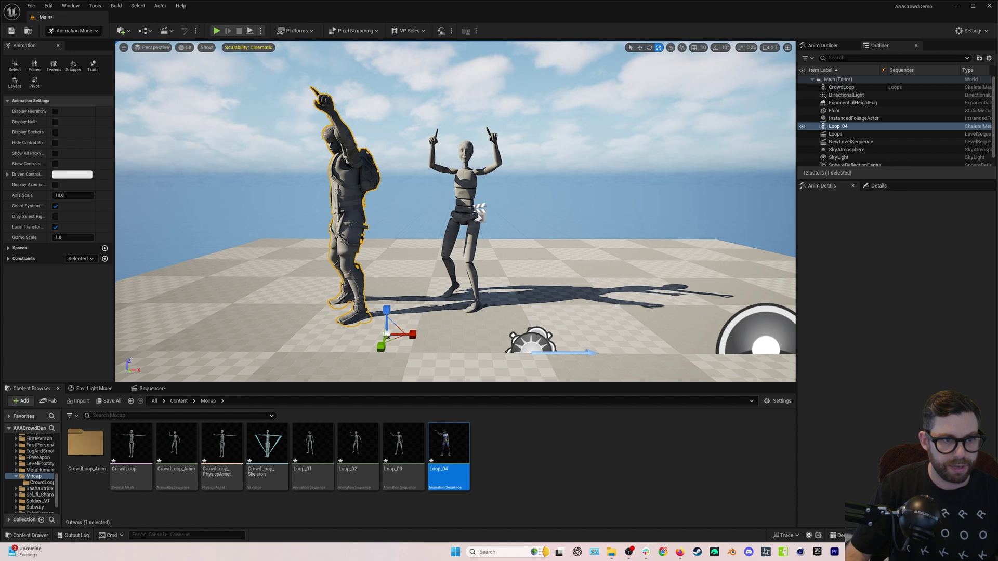
pyautogui.moveTo(385, 333); pyautogui.dragTo(540, 333, button='right')
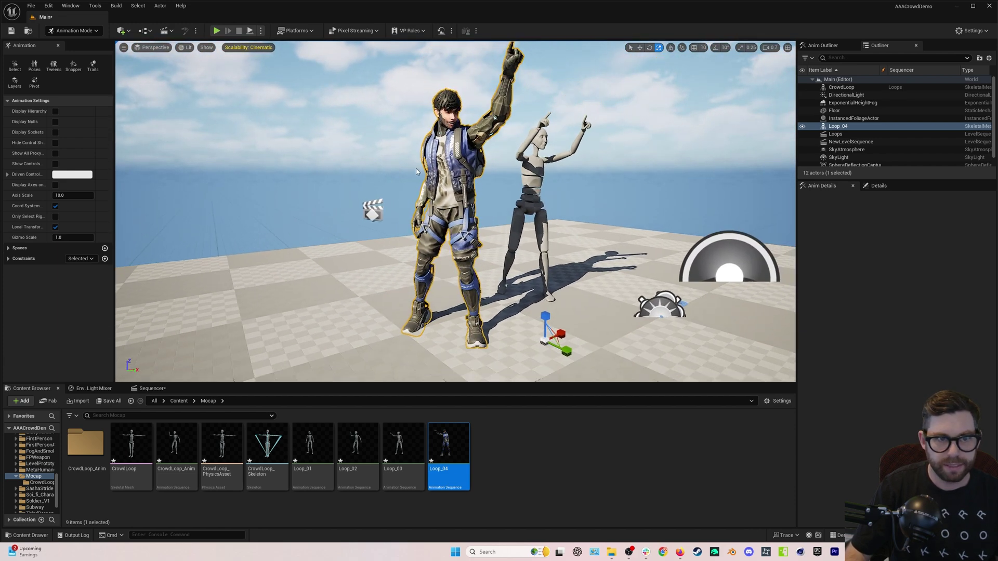
pyautogui.press('Escape')
pyautogui.click(477, 140)
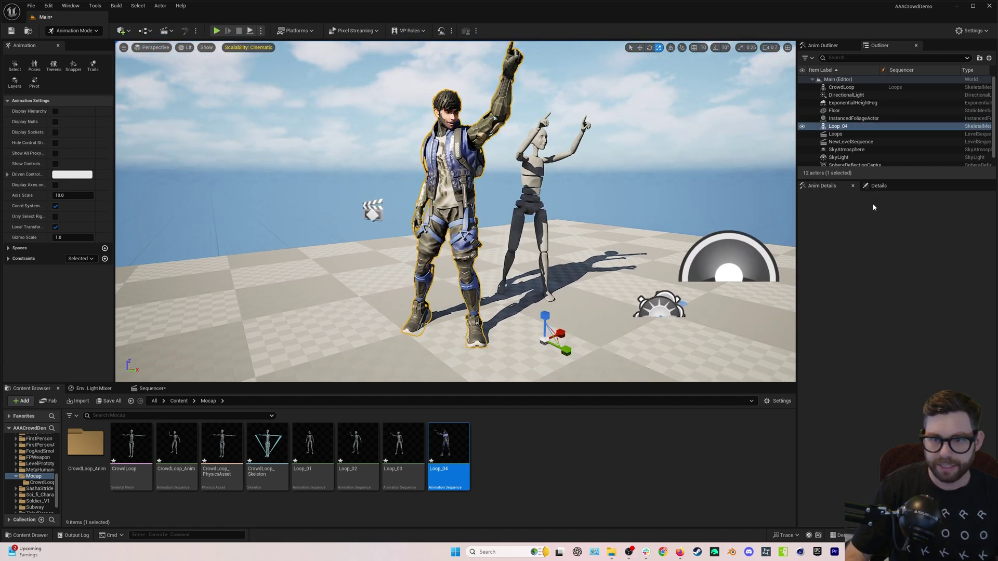
pyautogui.click(879, 186)
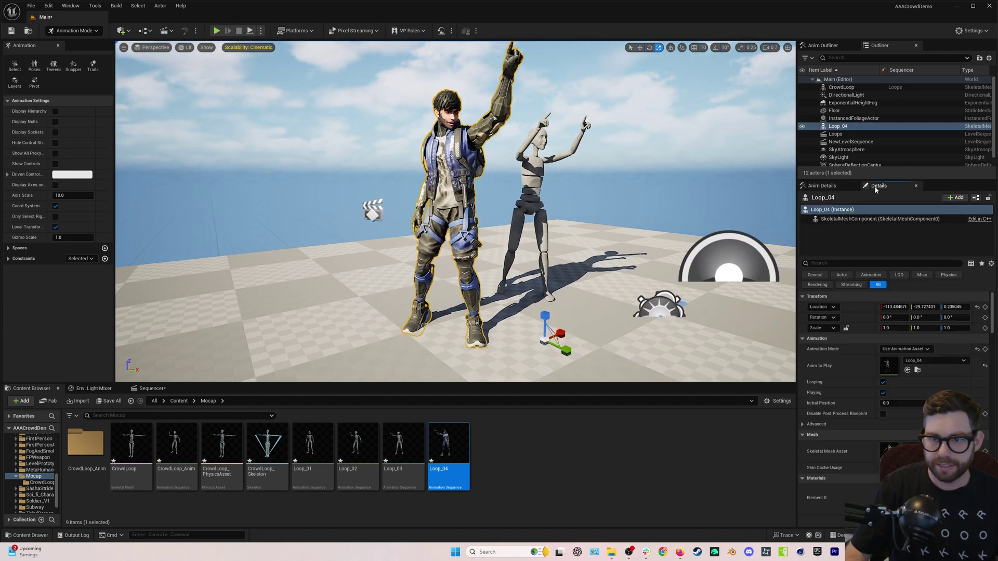
# Filter the samurai's details to its animation settings and delete the CrowdLoop mannequin from the level.
pyautogui.click(874, 278)
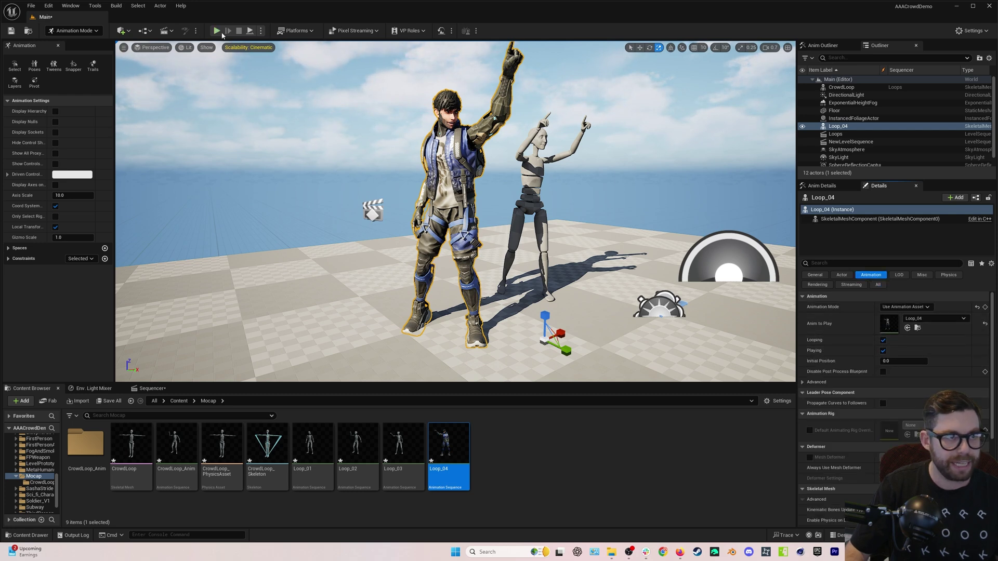
pyautogui.click(540, 164)
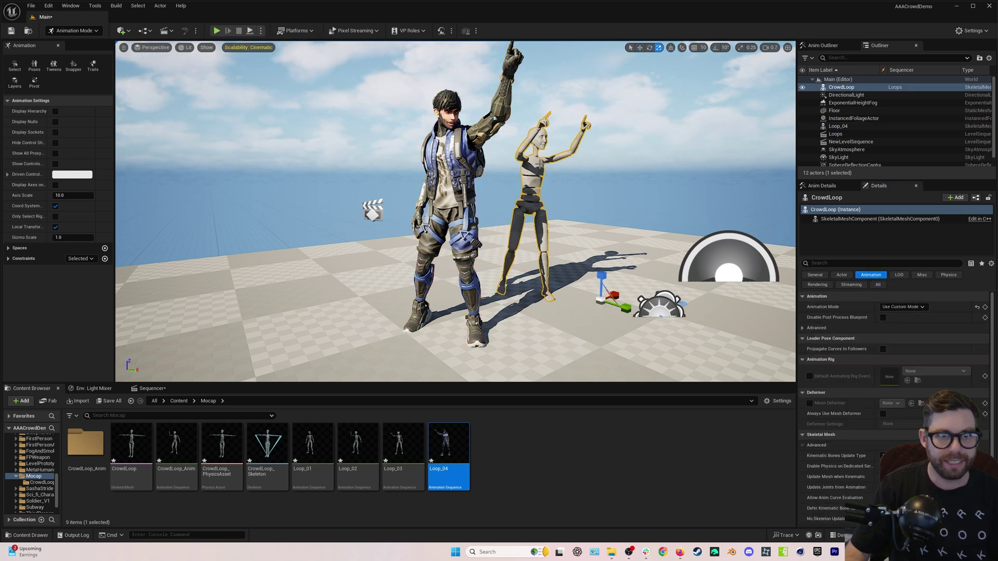
pyautogui.press('Delete')
pyautogui.click(754, 301)
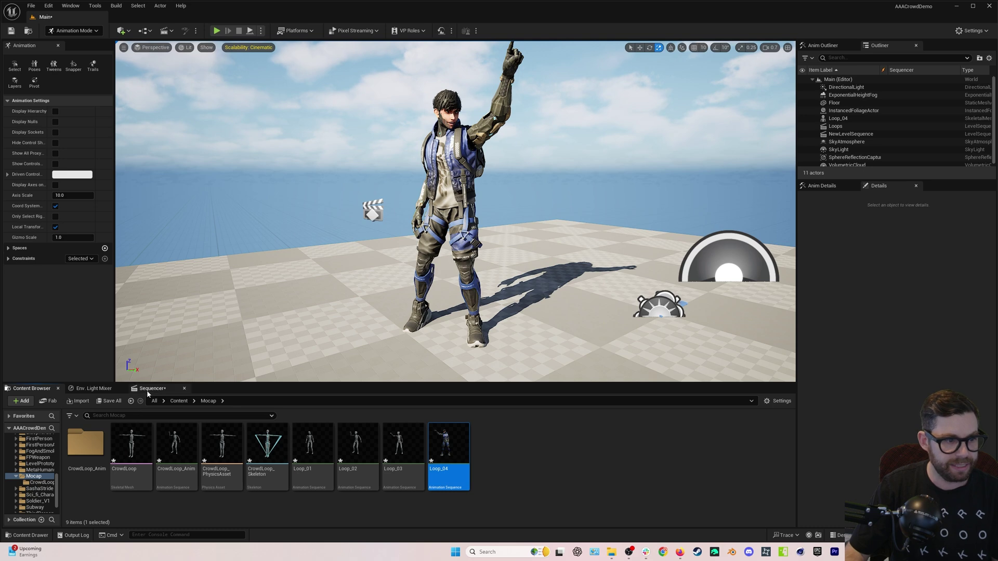
# Play the level, move closer to the samurai to watch its looping animation, and stop the simulation.
pyautogui.click(223, 31)
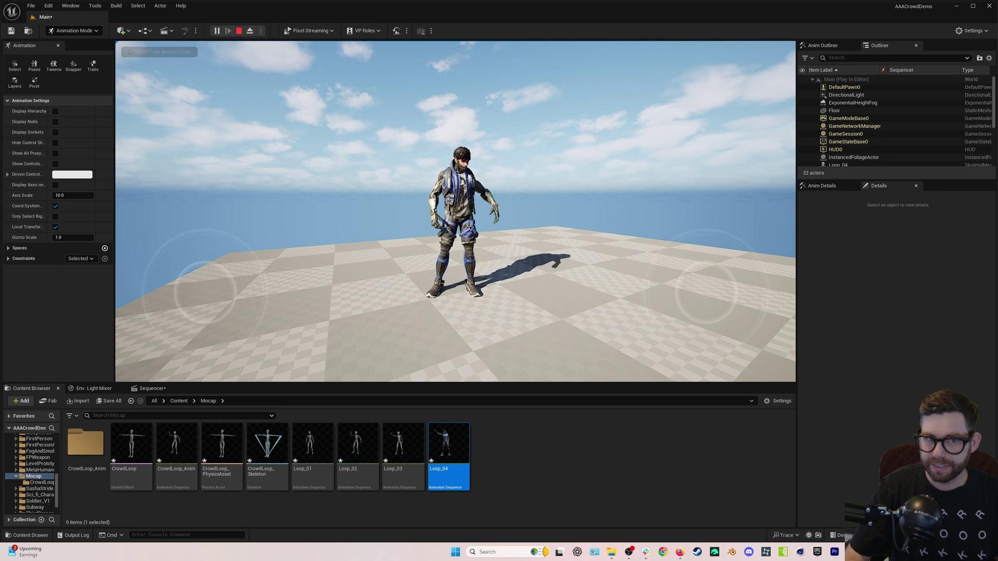
pyautogui.press('w')
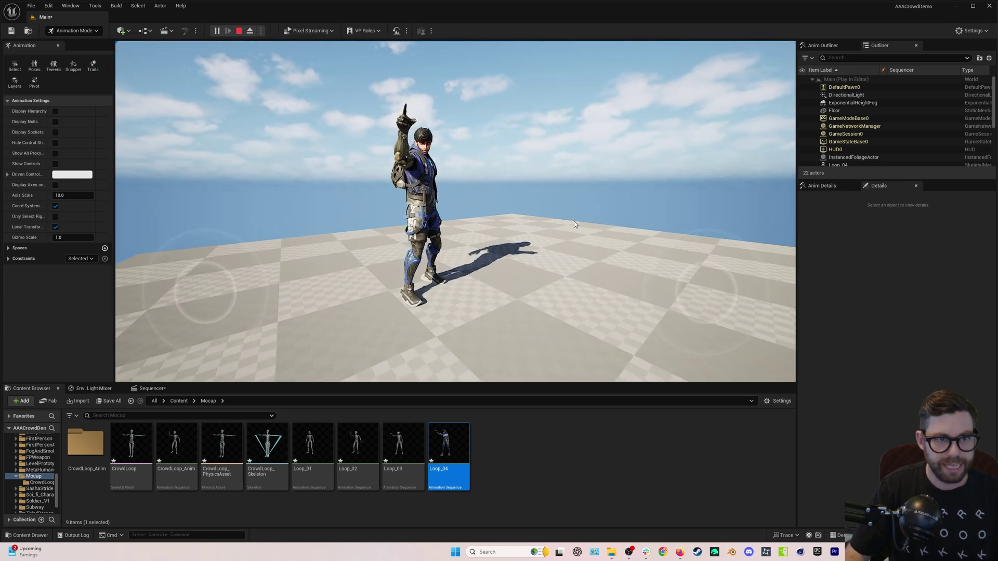
pyautogui.press('Escape')
# Duplicate the samurai, place the copy behind and beside the original, and set the copy's initial animation position to about 2.179.
pyautogui.click(439, 178)
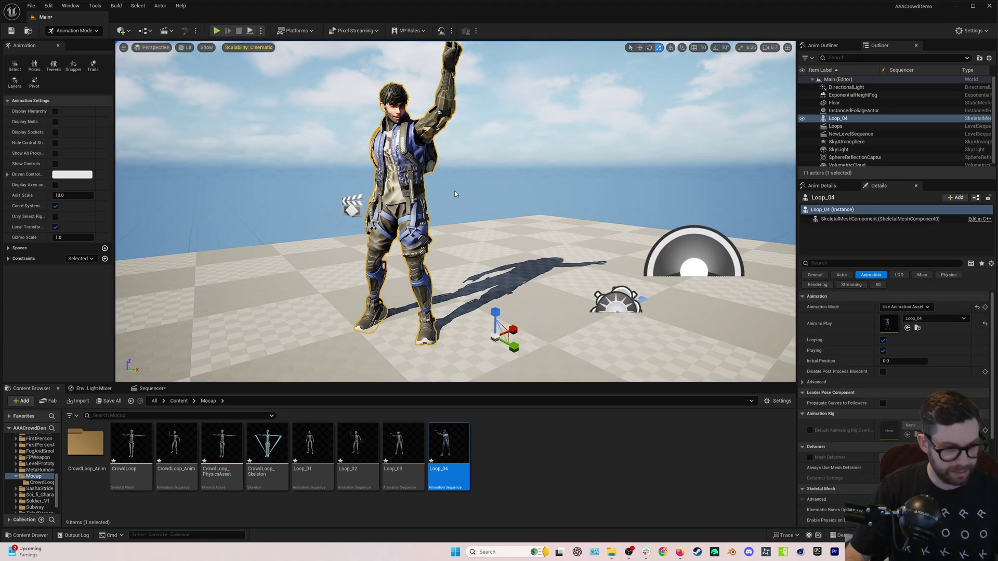
pyautogui.hotkey('ctrl', 'd')
pyautogui.moveTo(511, 330); pyautogui.dragTo(592, 286)
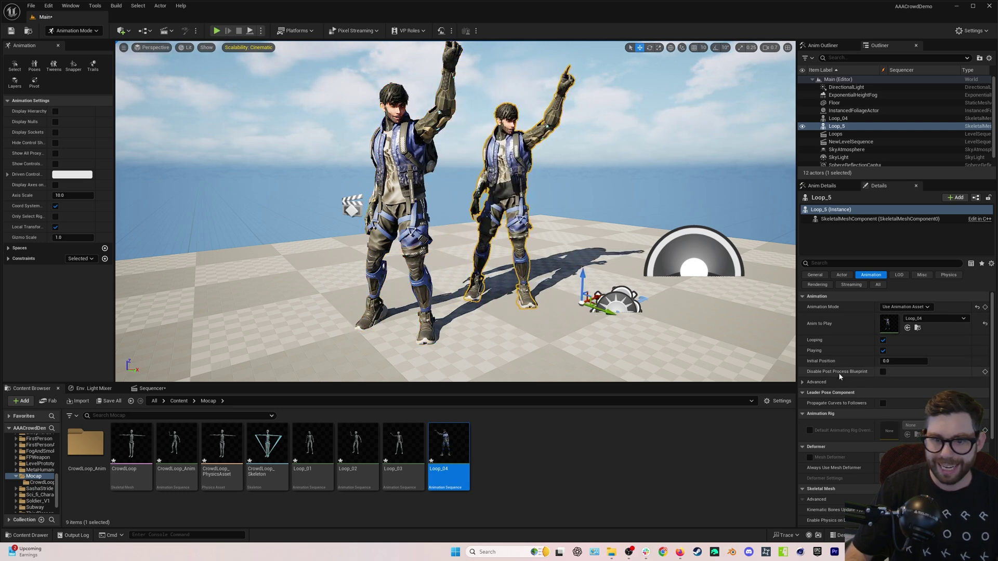
pyautogui.moveTo(903, 361); pyautogui.dragTo(922, 361)
pyautogui.press('e')
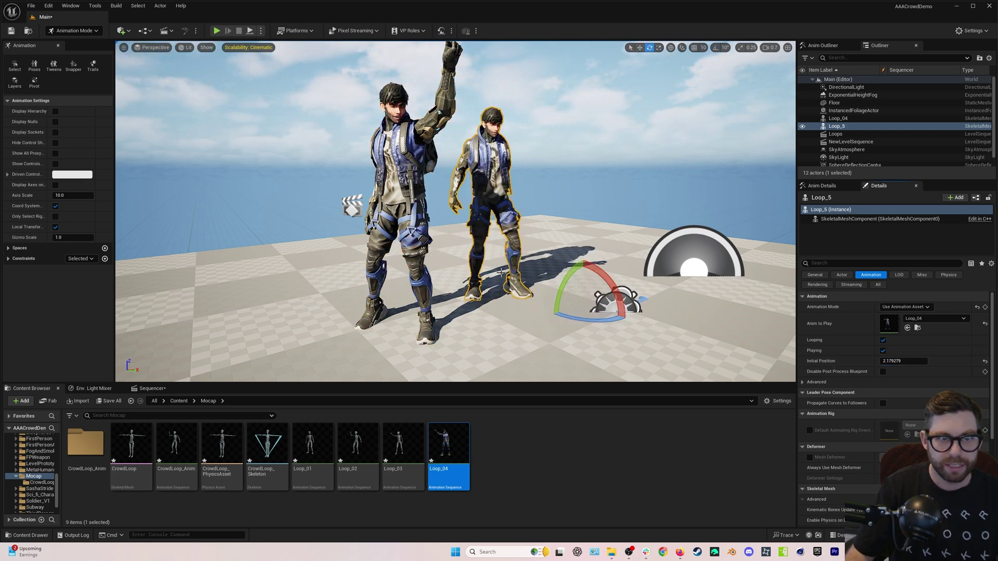
# Play the level to compare the two samurais' offset animations, and stop the simulation.
pyautogui.click(216, 31)
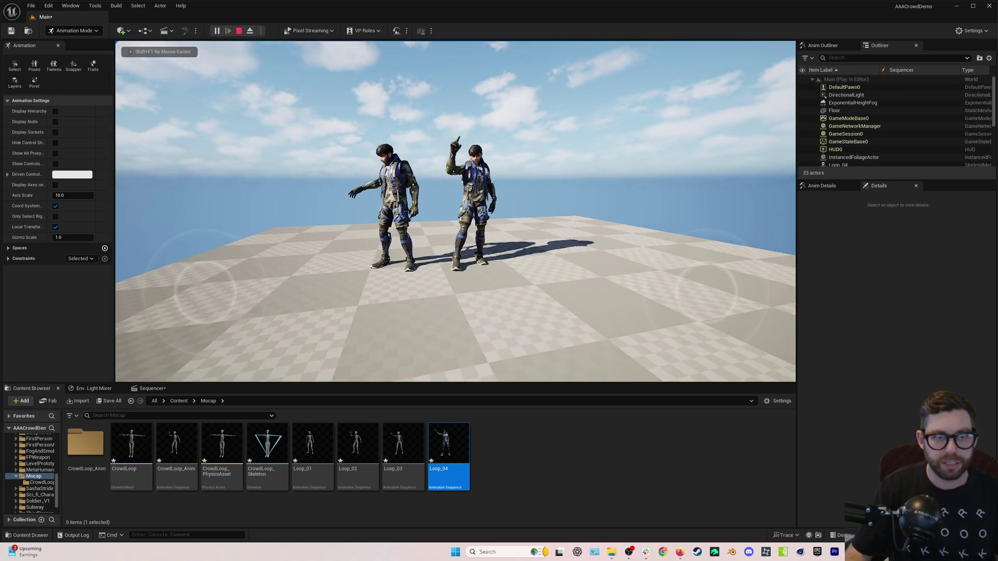
pyautogui.press('w')
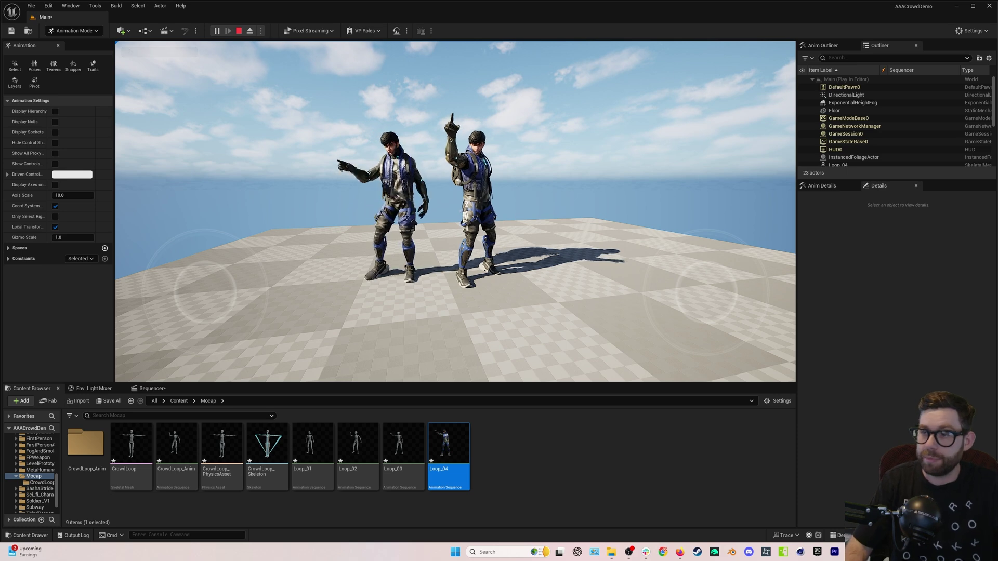
pyautogui.press('Escape')
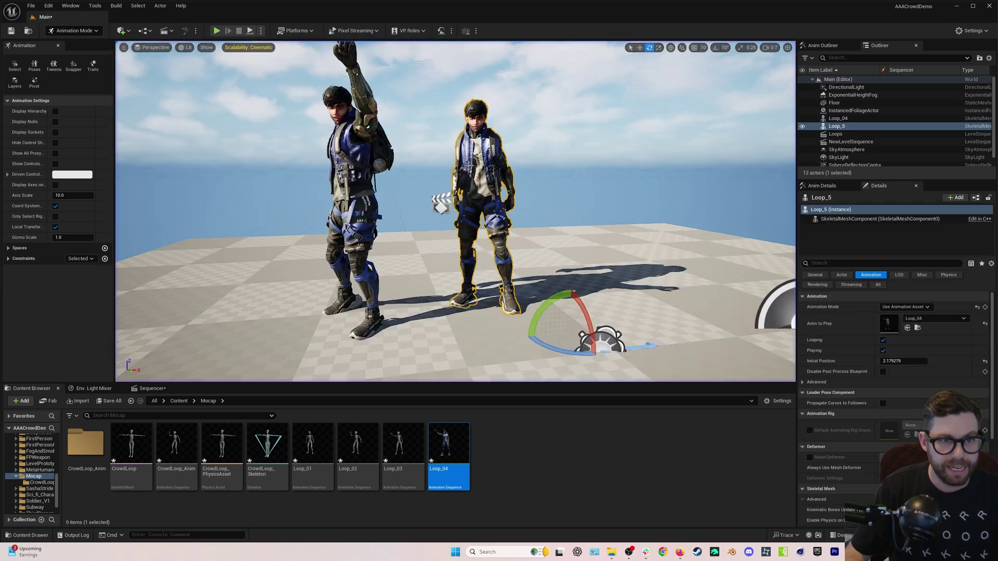
# Move the duplicated samurai farther away from the original to leave a wide gap between them.
pyautogui.press('w')
pyautogui.moveTo(593, 330); pyautogui.dragTo(794, 310)
pyautogui.press('s')
pyautogui.moveTo(780, 308); pyautogui.dragTo(780, 317, button='right')
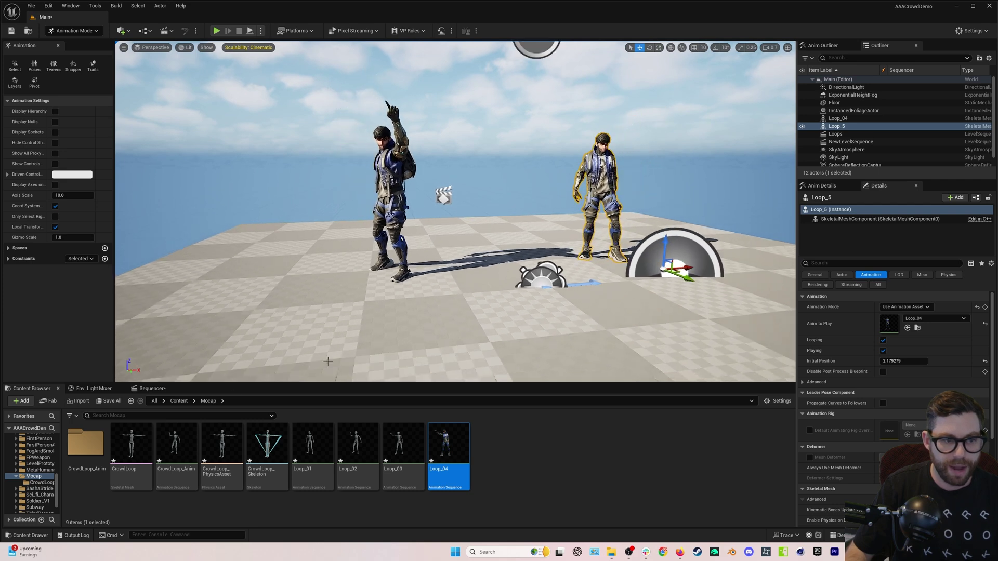
# Set up retargeting of Loop_02 from CrowdLoop to the SK_CPStreetGirlD skeletal mesh with the auto-generated retargeter.
pyautogui.click(396, 437)
pyautogui.rightClick(366, 447)
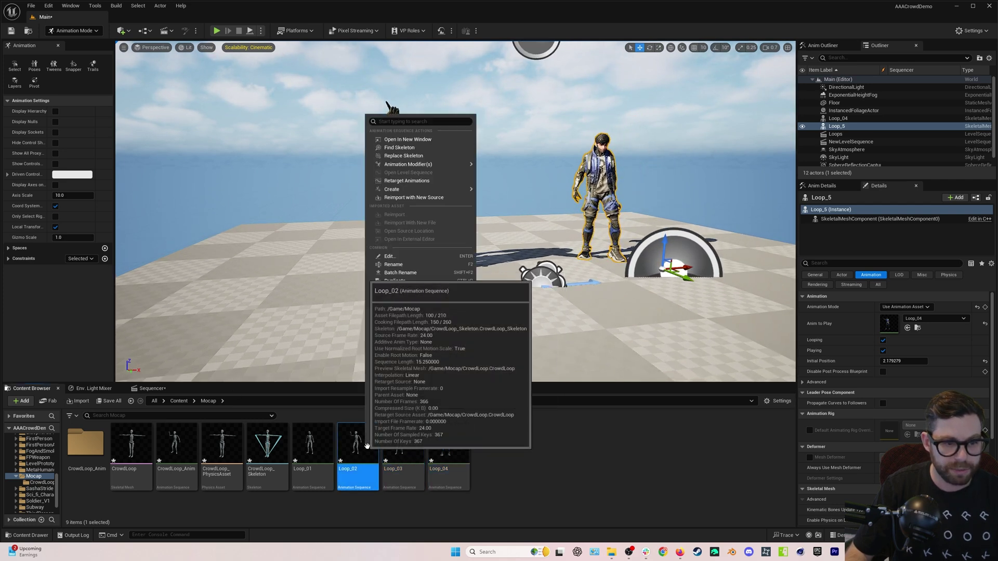
pyautogui.click(406, 181)
pyautogui.click(883, 187)
pyautogui.scroll(-4, 872, 320)
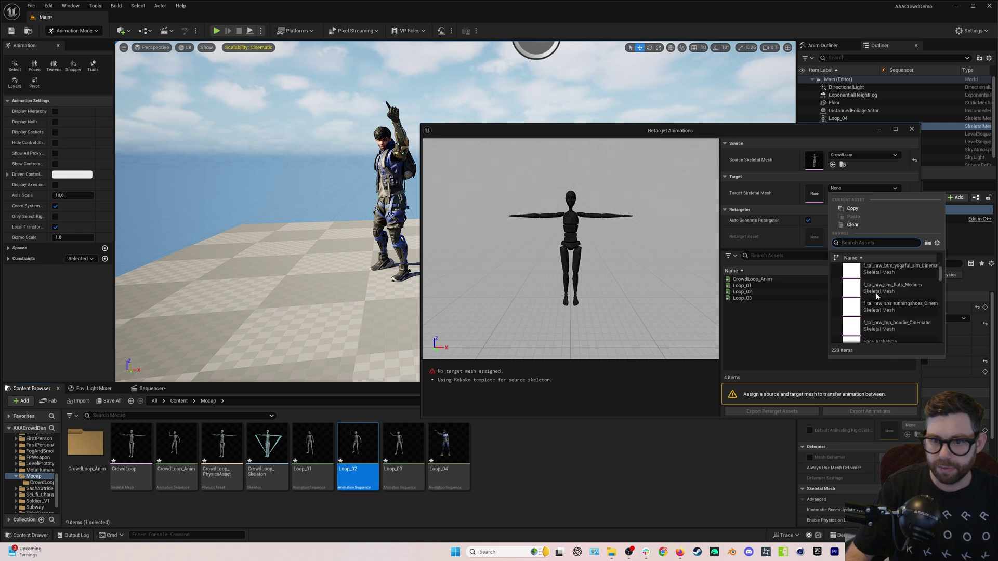
pyautogui.moveTo(939, 271); pyautogui.dragTo(941, 302)
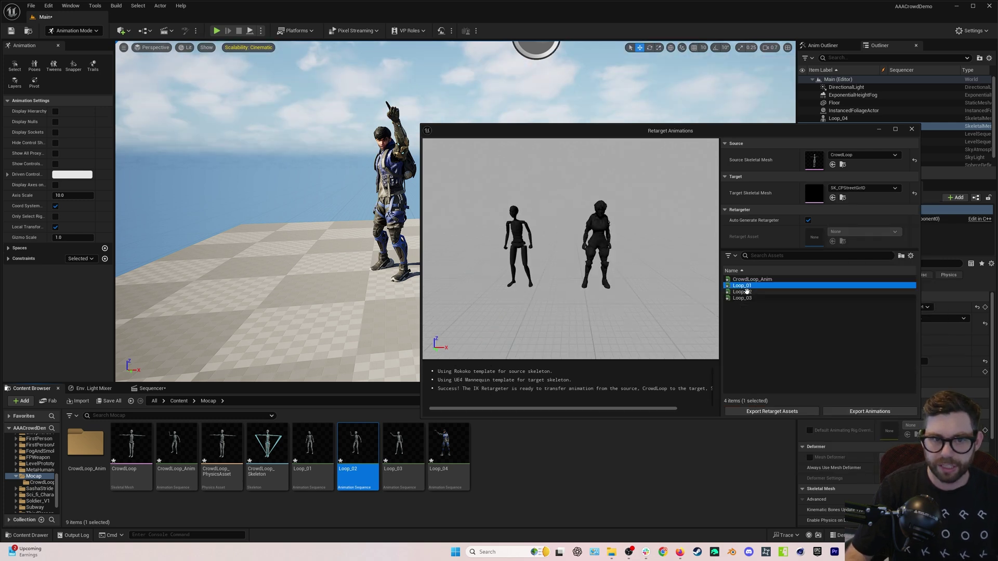
pyautogui.click(745, 291)
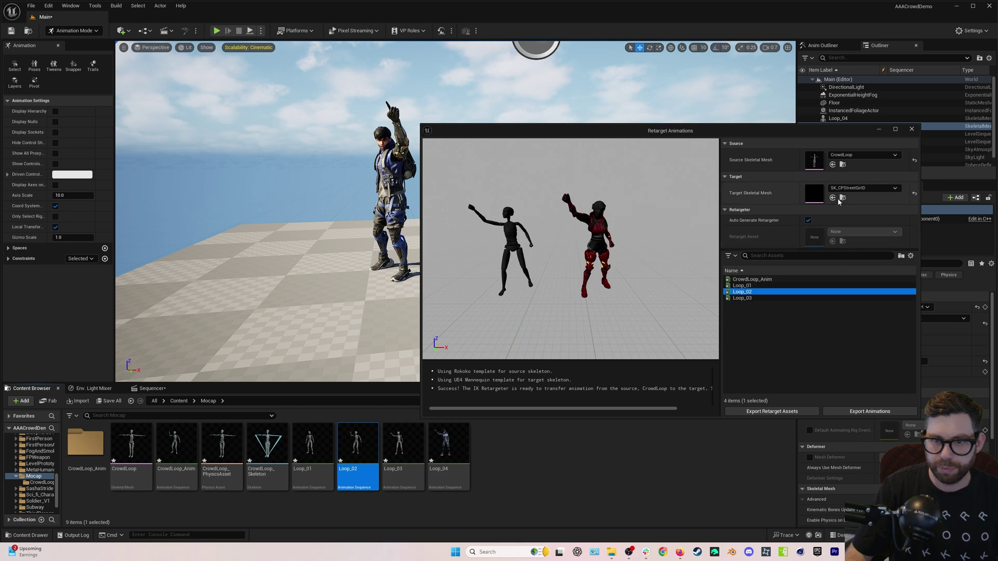
# Export the retargeted Loop_02 animation into the Mocap folder and place the street girl in the level between the two samurais.
pyautogui.click(849, 412)
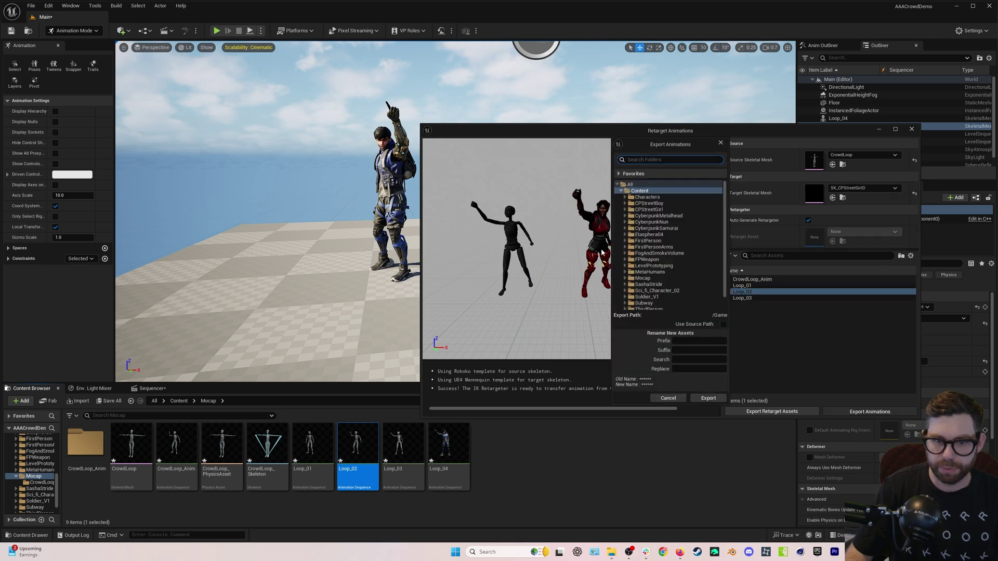
pyautogui.click(644, 279)
pyautogui.click(708, 398)
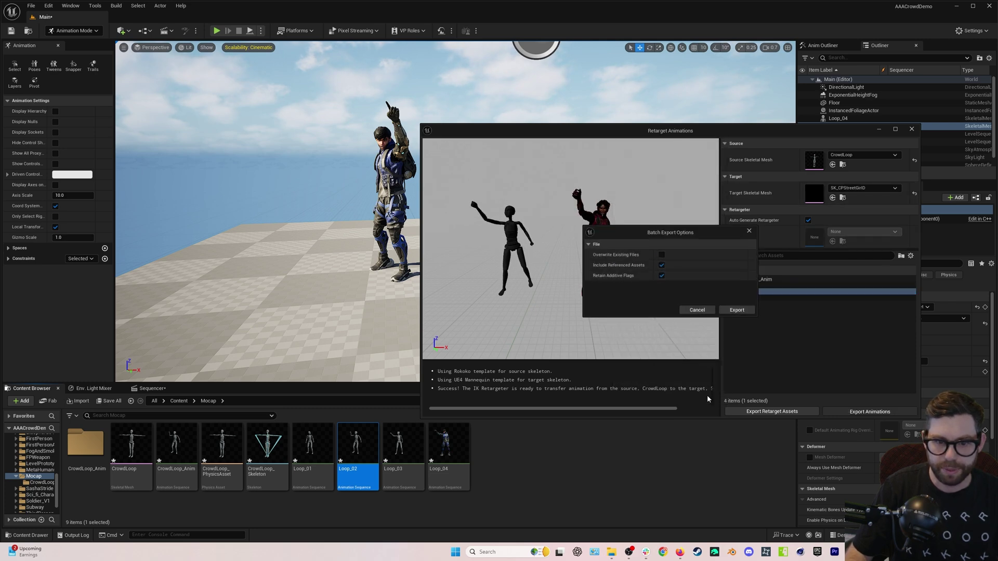
pyautogui.click(737, 311)
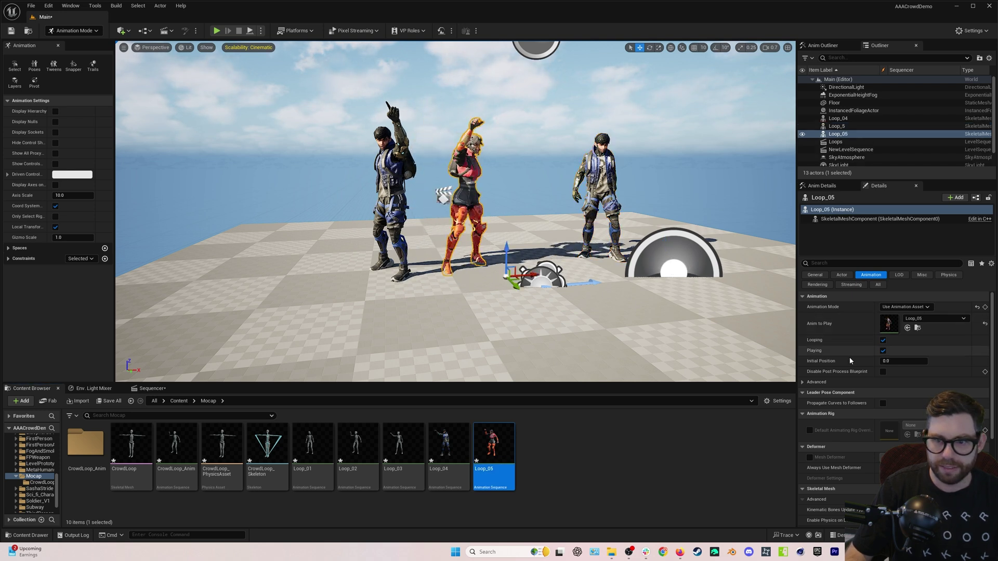
# Set the street girl's initial position to about 1.057, and duplicate her in front of the far samurai with an initial position of about 6.238.
pyautogui.moveTo(903, 360); pyautogui.dragTo(950, 362)
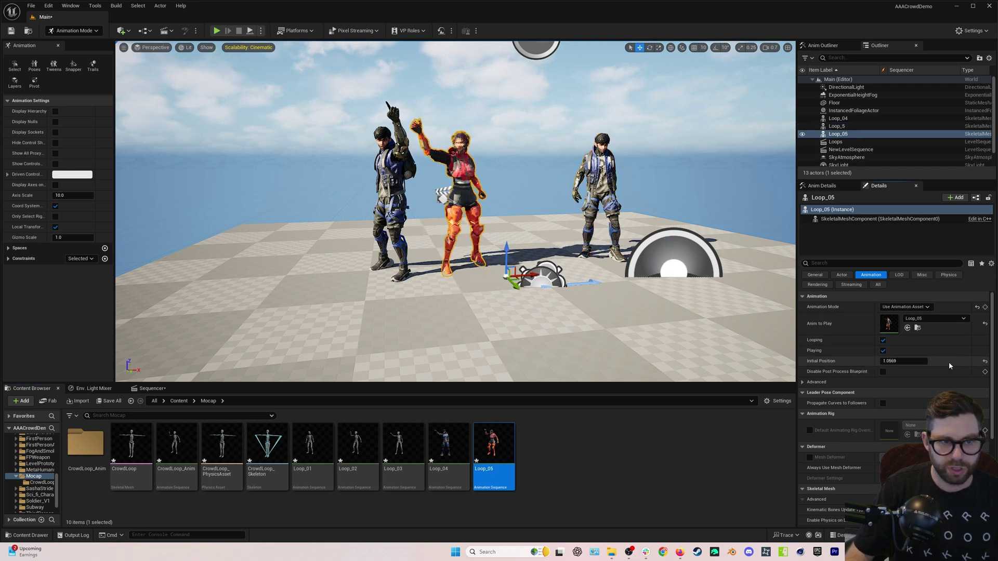
pyautogui.keyDown('alt'); pyautogui.moveTo(524, 275); pyautogui.dragTo(668, 315); pyautogui.keyUp('alt')
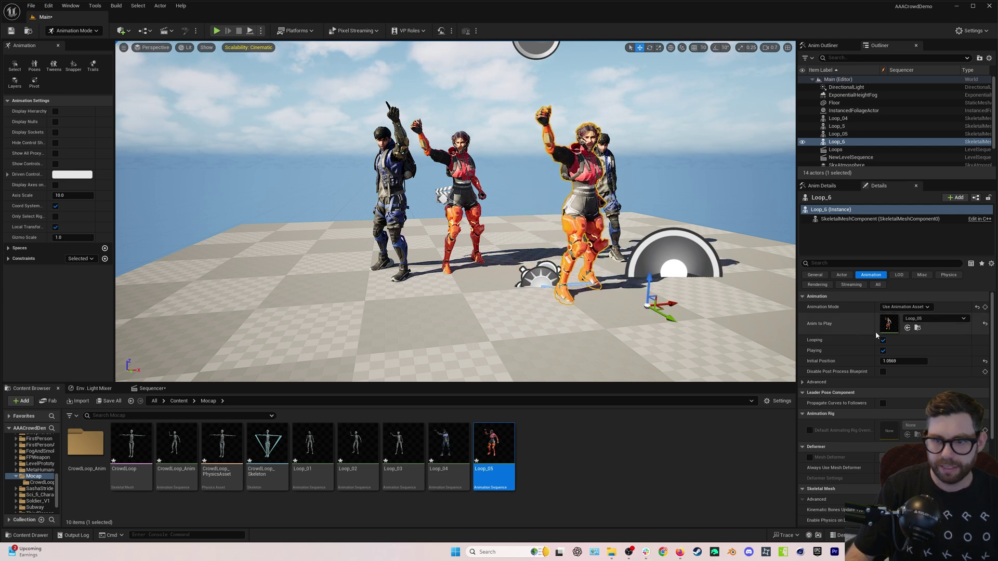
pyautogui.moveTo(893, 359); pyautogui.dragTo(957, 361)
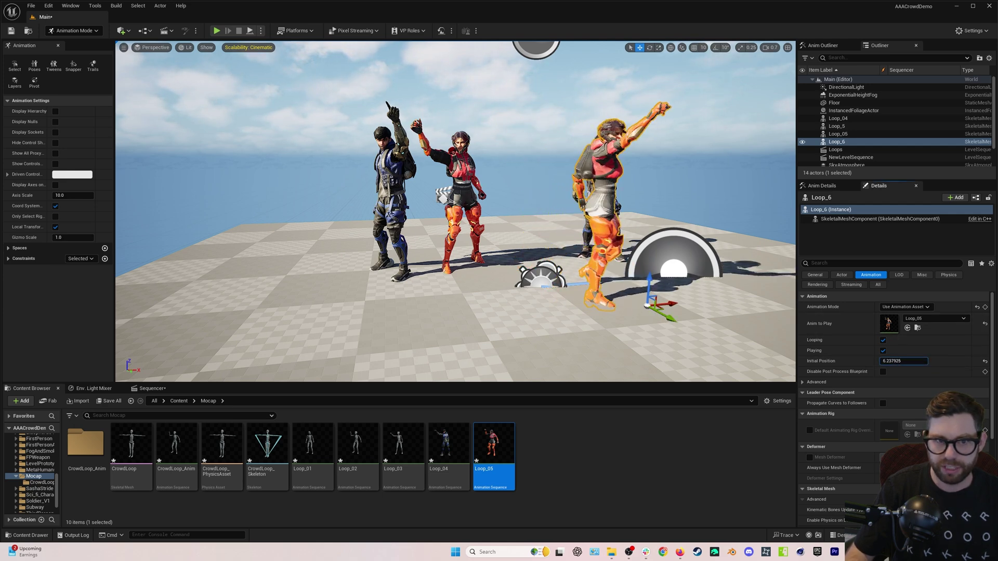
# Play the level and move around the four characters to examine their offset looping animations from several angles and distances.
pyautogui.click(216, 30)
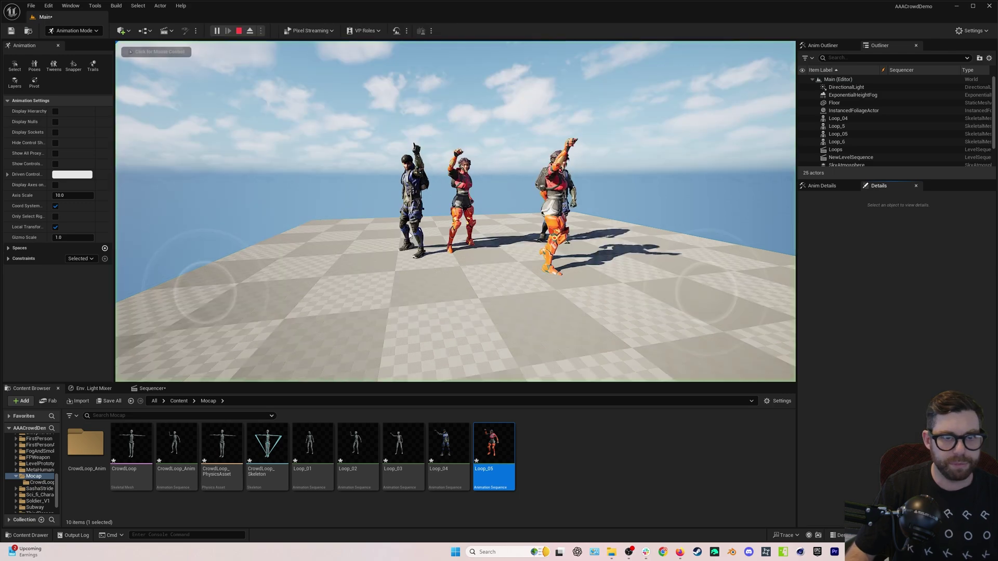
pyautogui.press('w')
pyautogui.press('s')
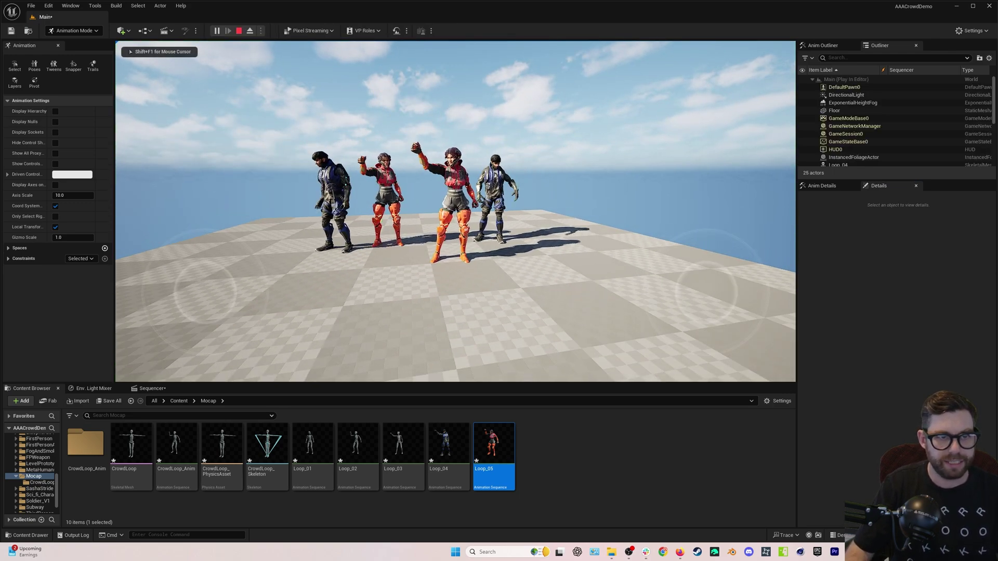
pyautogui.press('w')
pyautogui.press('s')
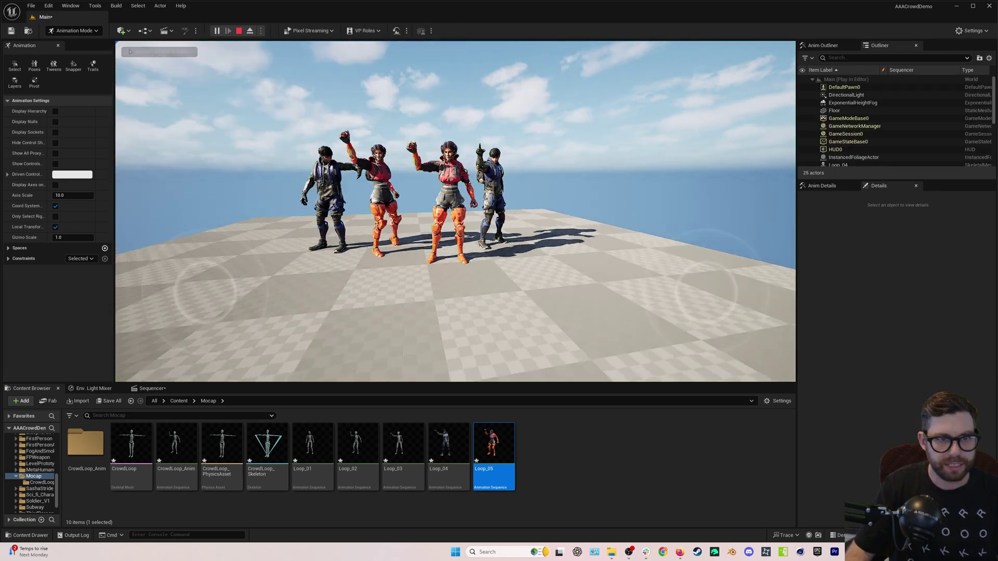
pyautogui.press('a')
pyautogui.press('w')
pyautogui.press('s')
pyautogui.press('d')
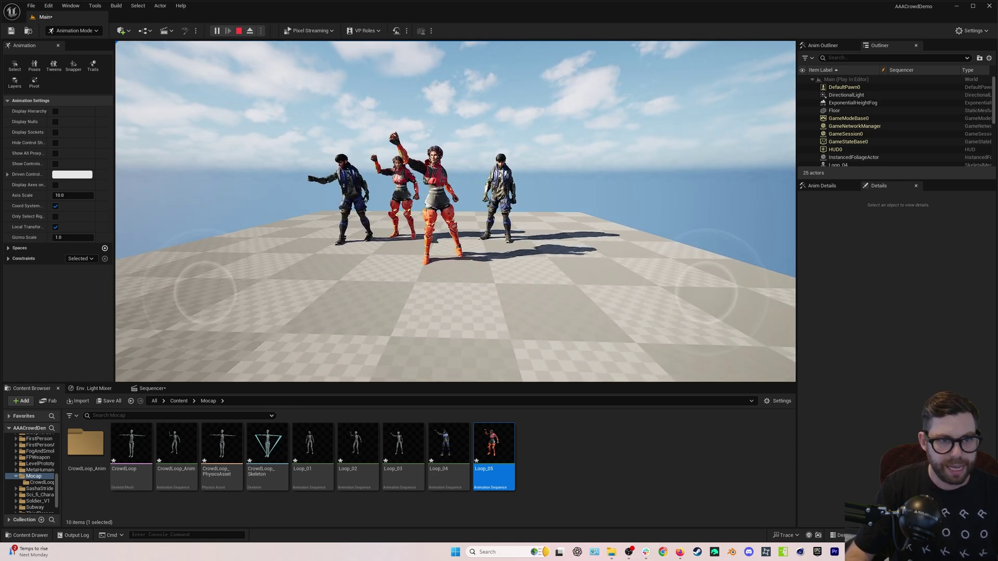
pyautogui.press('a')
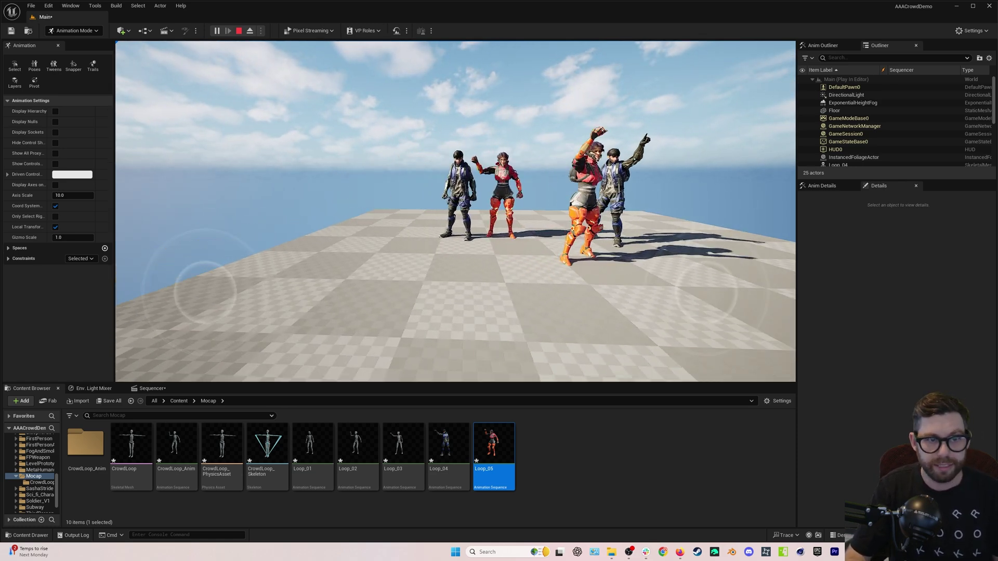
pyautogui.press('d')
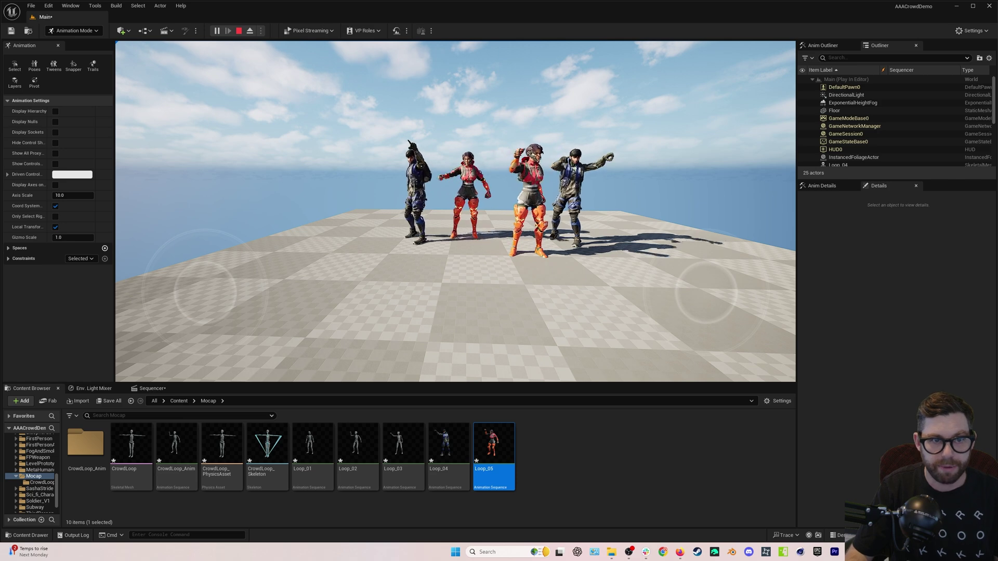
pyautogui.press('a')
pyautogui.press('s')
pyautogui.press('d')
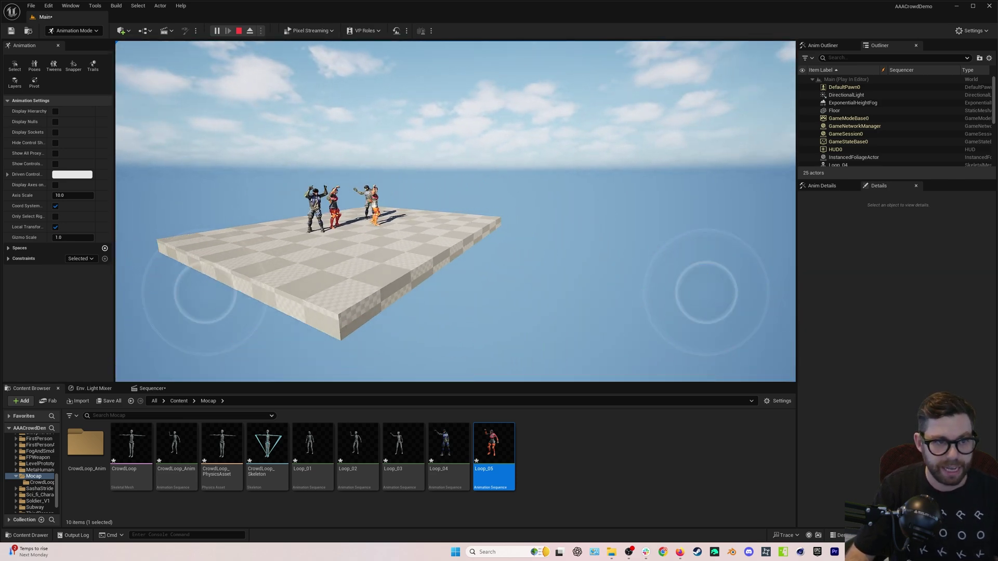
pyautogui.press('w')
pyautogui.press('s')
pyautogui.press('d')
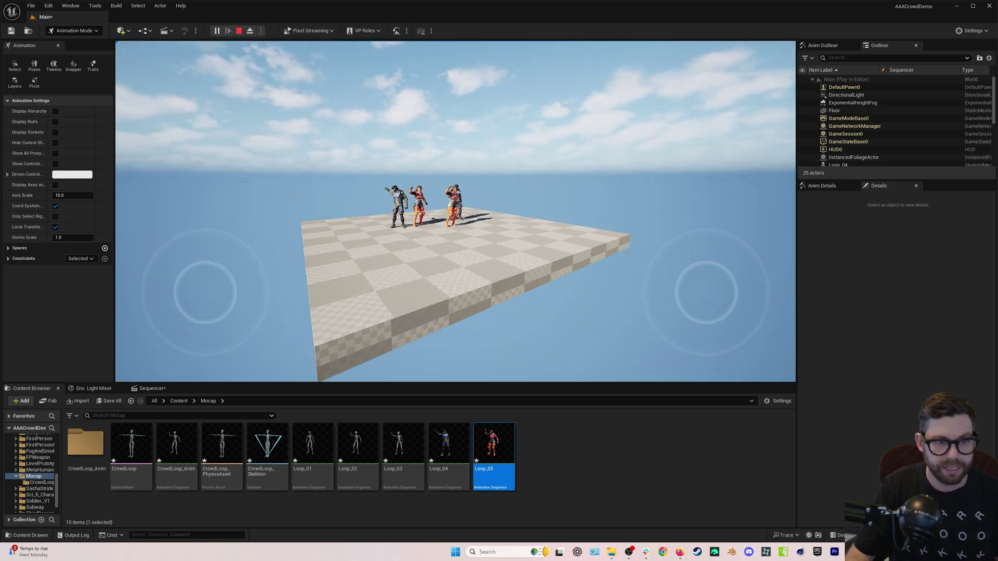
pyautogui.press('w')
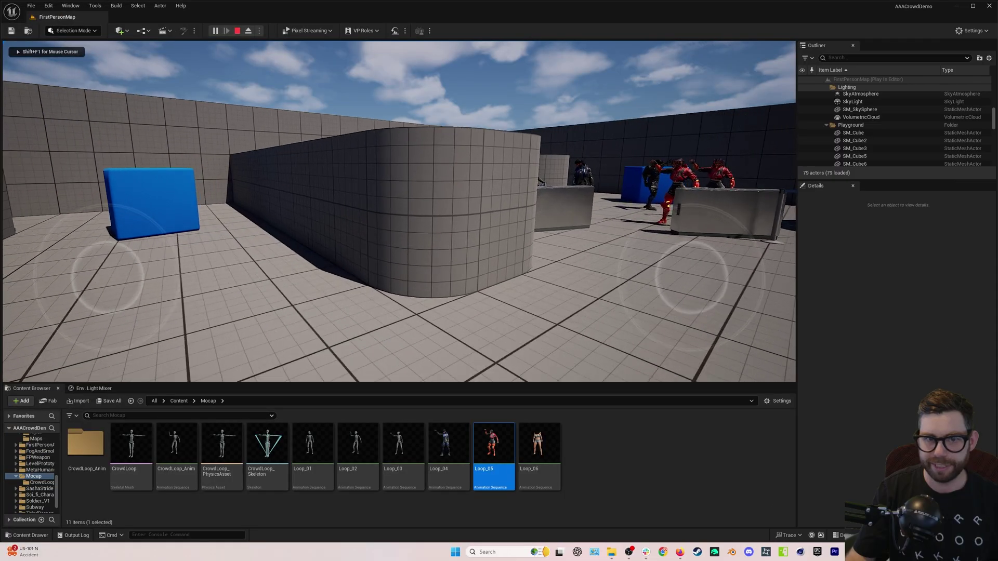
# Walk up to the crowd in the running FirstPersonMap level and examine the looping characters around the barriers.
pyautogui.press('w')
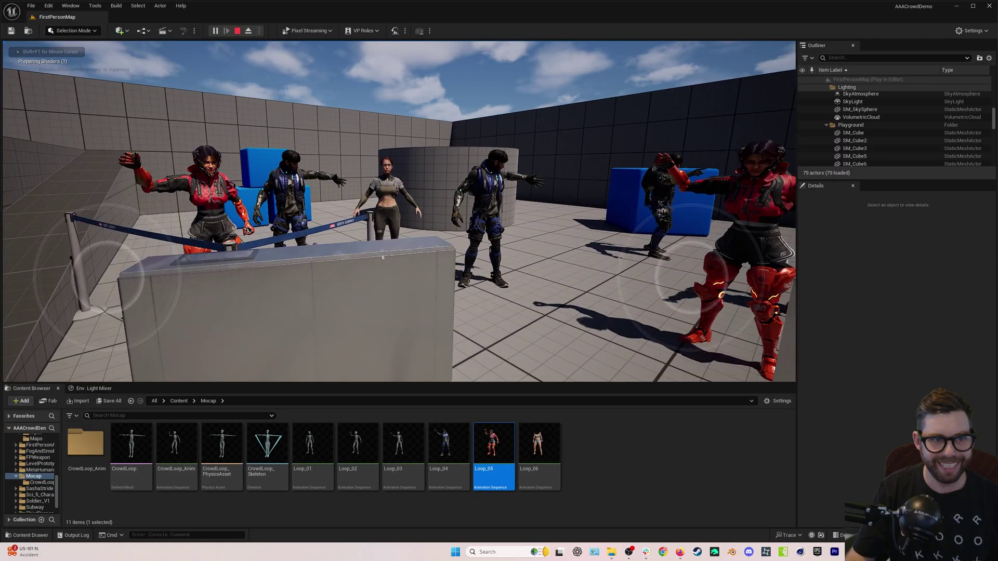
pyautogui.press('a')
pyautogui.press('d')
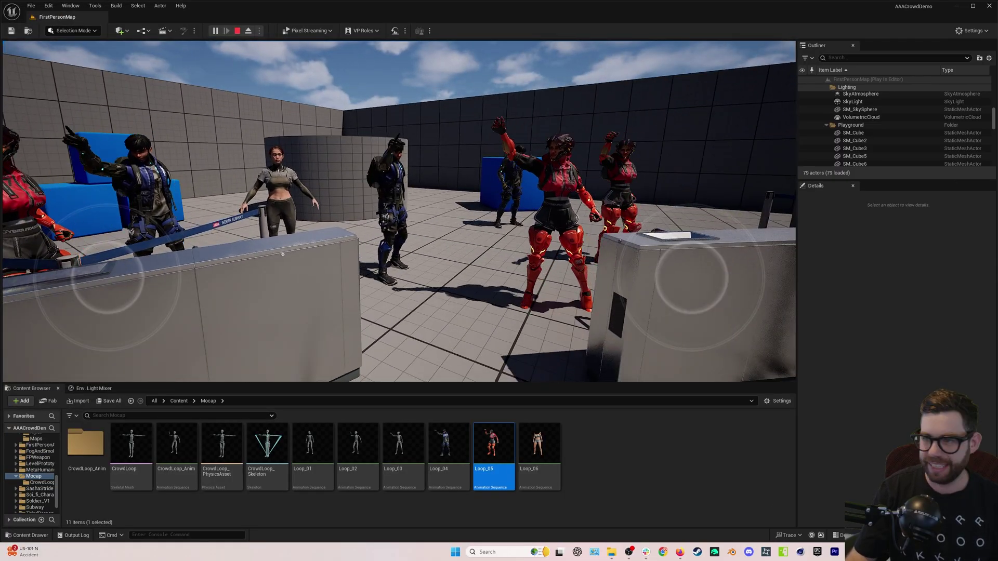
pyautogui.press('w')
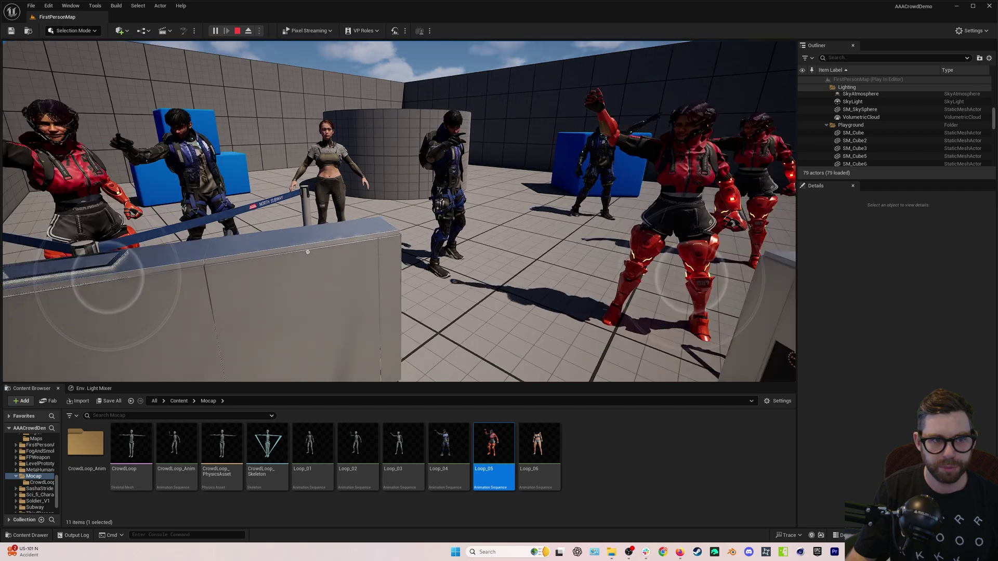
pyautogui.press('s')
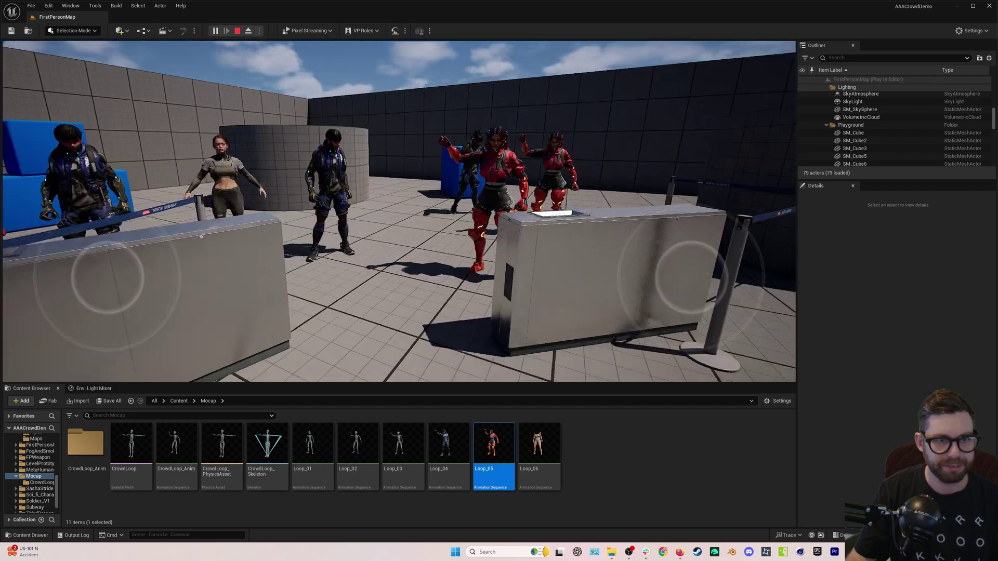
# Walk in close to the characters, stop playing the level, and select the MetaHuman woman BP_Lexi_TLNRML_CLEAN.
pyautogui.press('w')
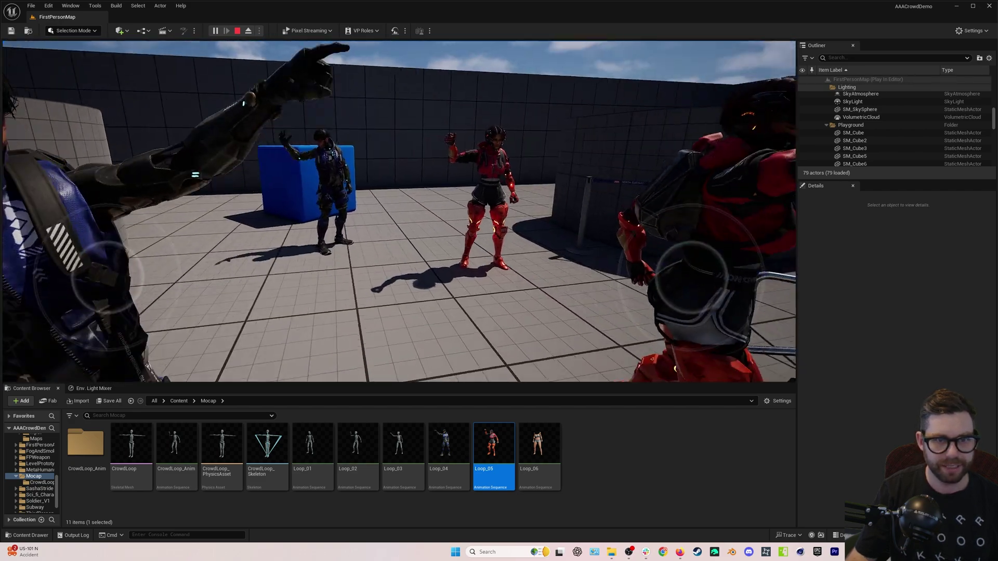
pyautogui.press('w')
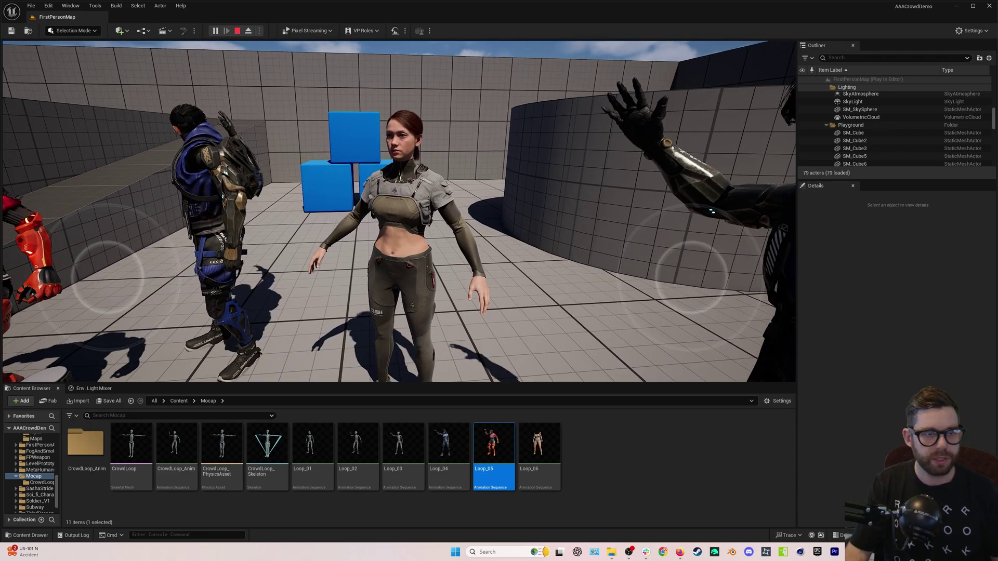
pyautogui.press('Escape')
pyautogui.press('s')
pyautogui.moveTo(413, 227); pyautogui.dragTo(468, 226, button='right')
pyautogui.click(423, 229)
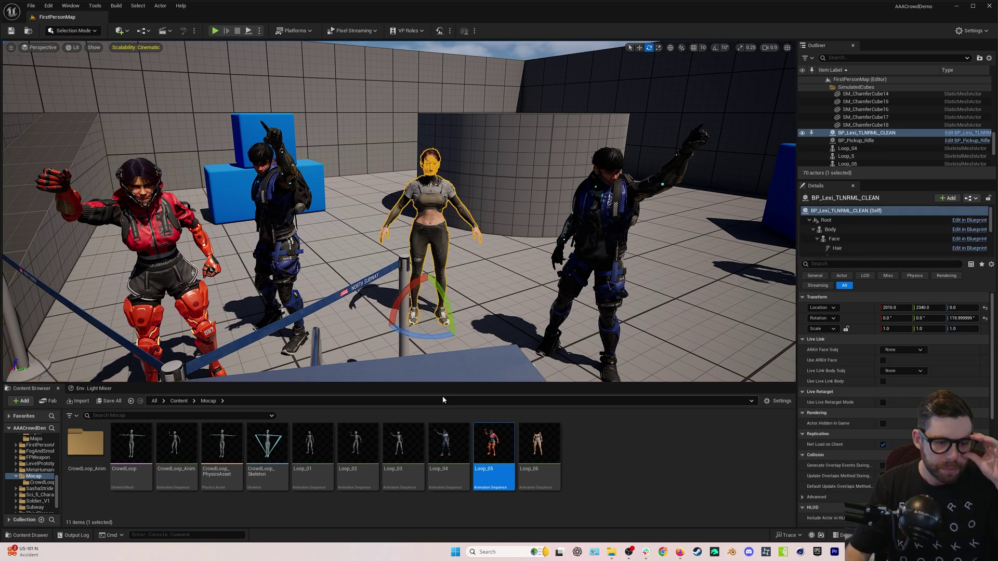
# Preview retargeting Loop_02 from the CrowdLoop mesh onto f_tal_nrw_body, and close the retargeting window without exporting.
pyautogui.rightClick(364, 446)
pyautogui.click(409, 179)
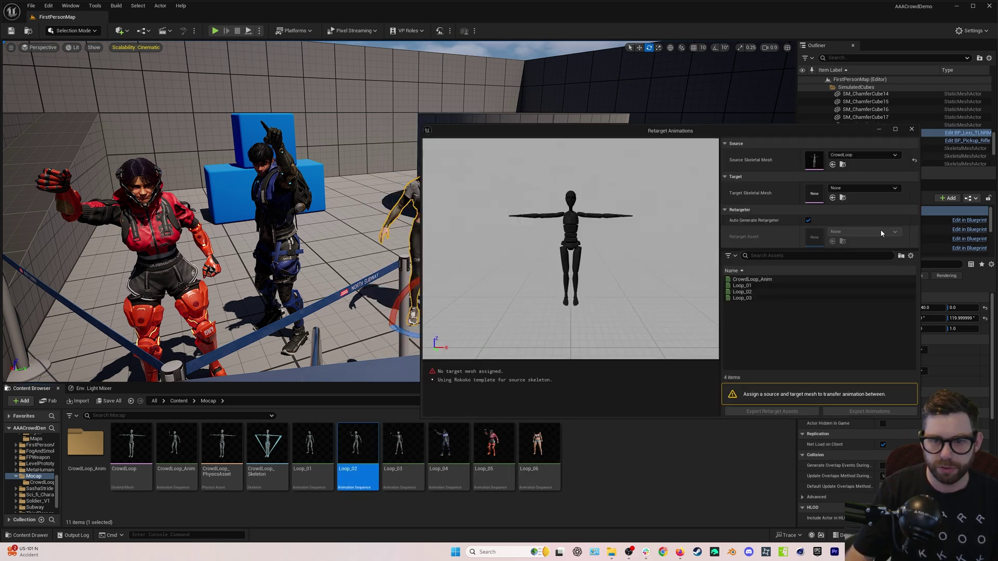
pyautogui.click(877, 188)
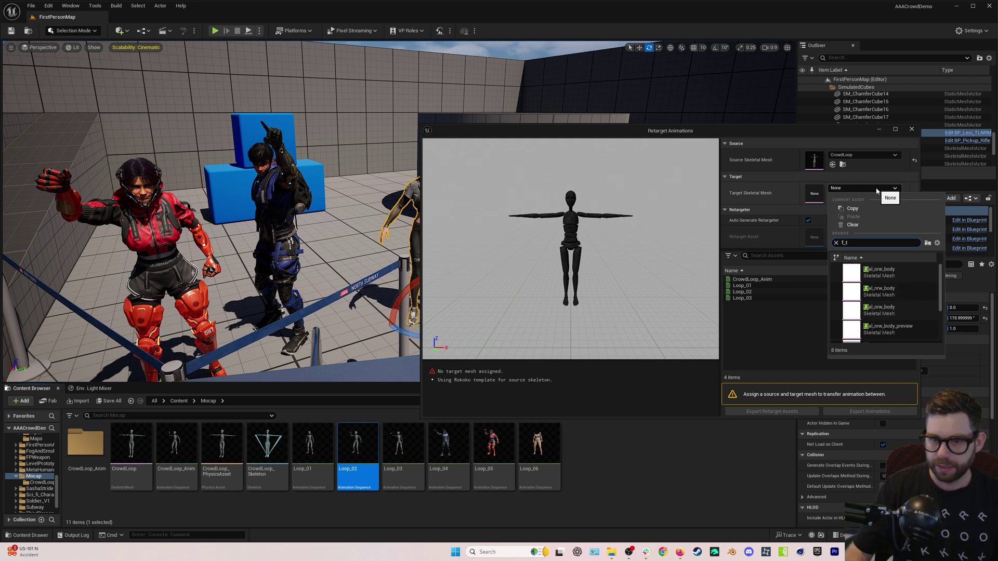
pyautogui.click(893, 290)
pyautogui.moveTo(637, 253); pyautogui.dragTo(666, 265, button='right')
pyautogui.moveTo(611, 230); pyautogui.dragTo(611, 230, button='right')
pyautogui.press('s')
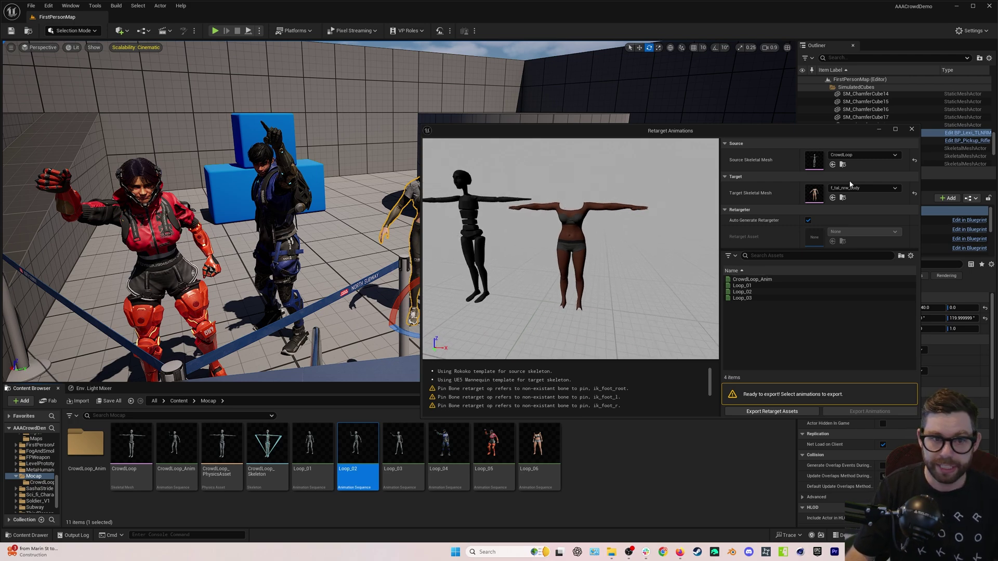
pyautogui.click(912, 130)
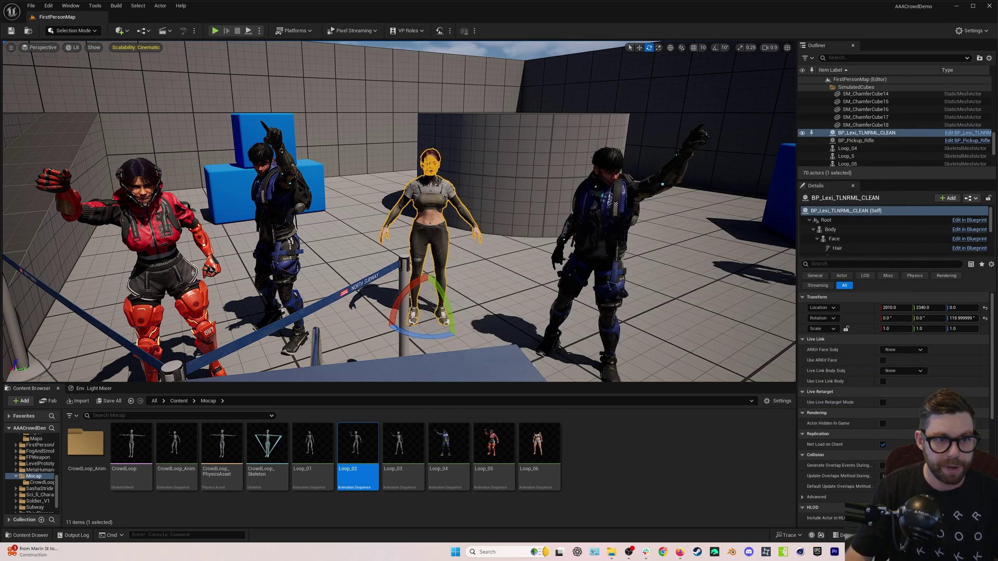
# Set the Body component of BP_Lexi_TLNRML_CLEAN to use an animation asset and assign Loop_06 to it.
pyautogui.click(519, 182)
pyautogui.press('w')
pyautogui.moveTo(520, 182); pyautogui.dragTo(493, 202, button='right')
pyautogui.click(494, 202)
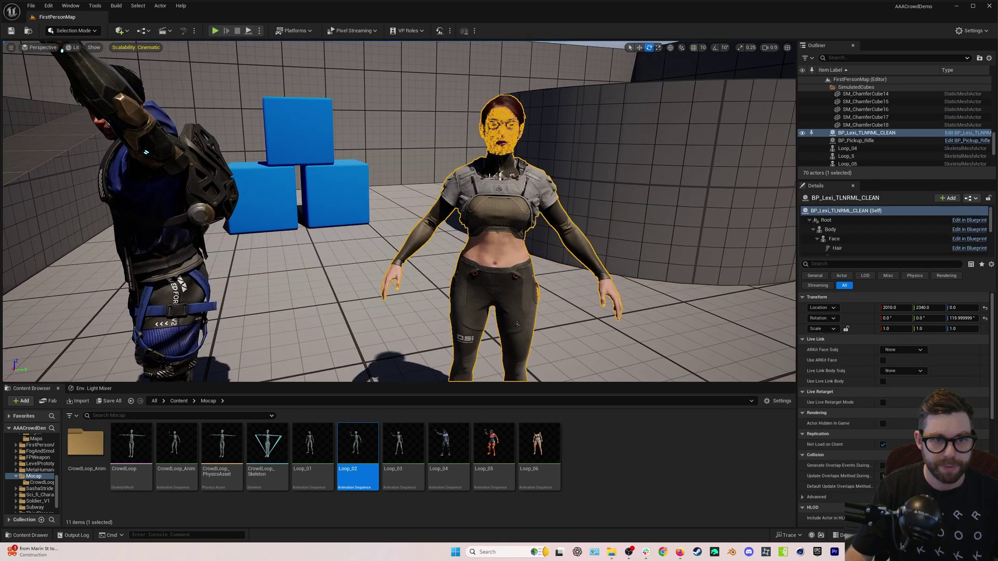
pyautogui.click(826, 231)
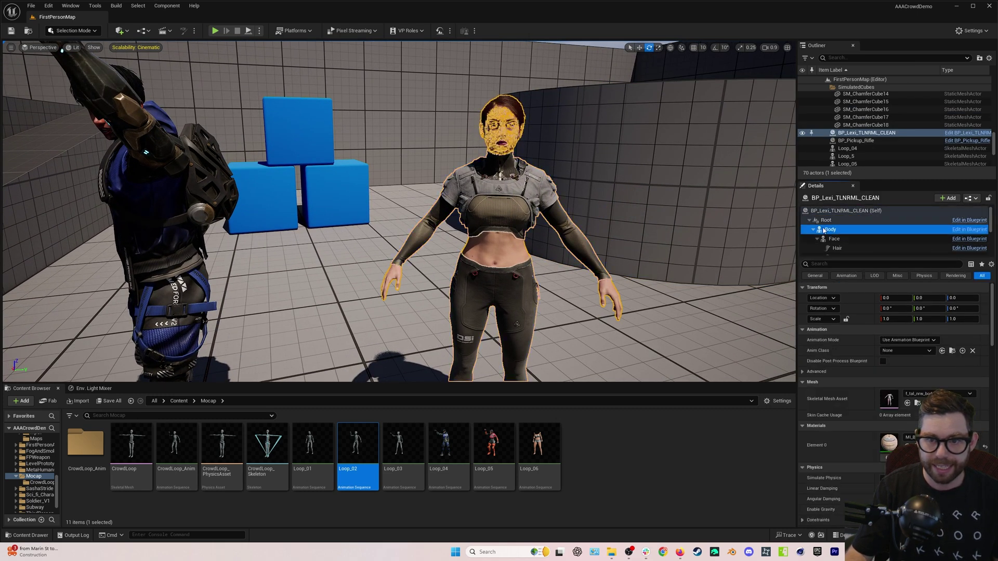
pyautogui.click(923, 340)
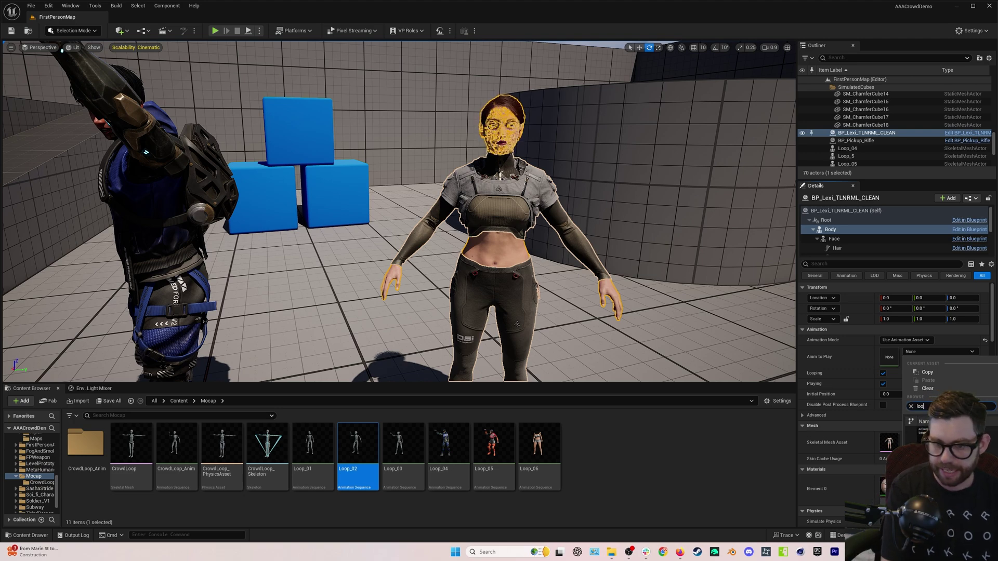
pyautogui.click(936, 439)
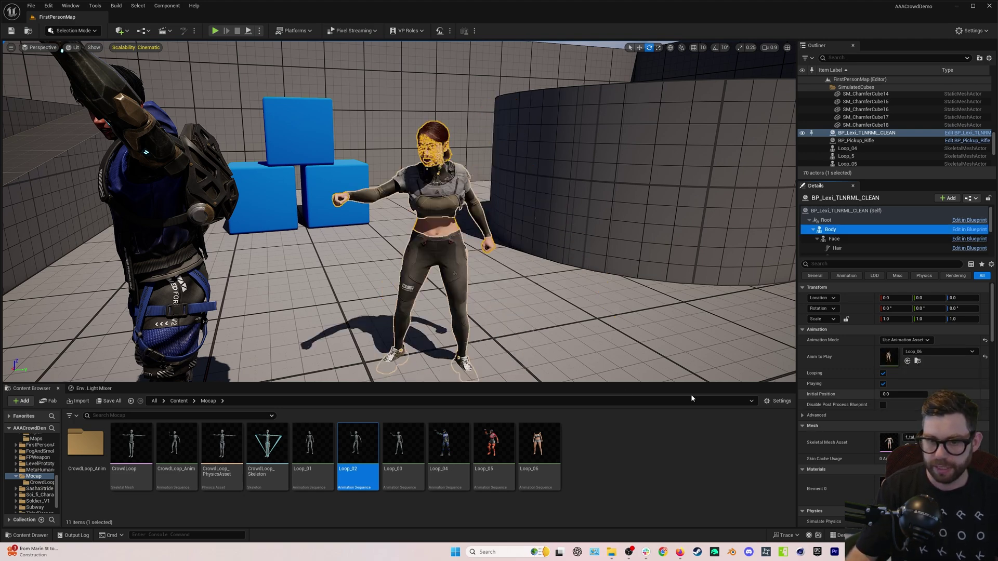
# Raise the Body component of BP_Lexi_TLNRML_CLEAN to a Z location of about 7.9.
pyautogui.press('s')
pyautogui.moveTo(415, 208); pyautogui.dragTo(416, 260, button='right')
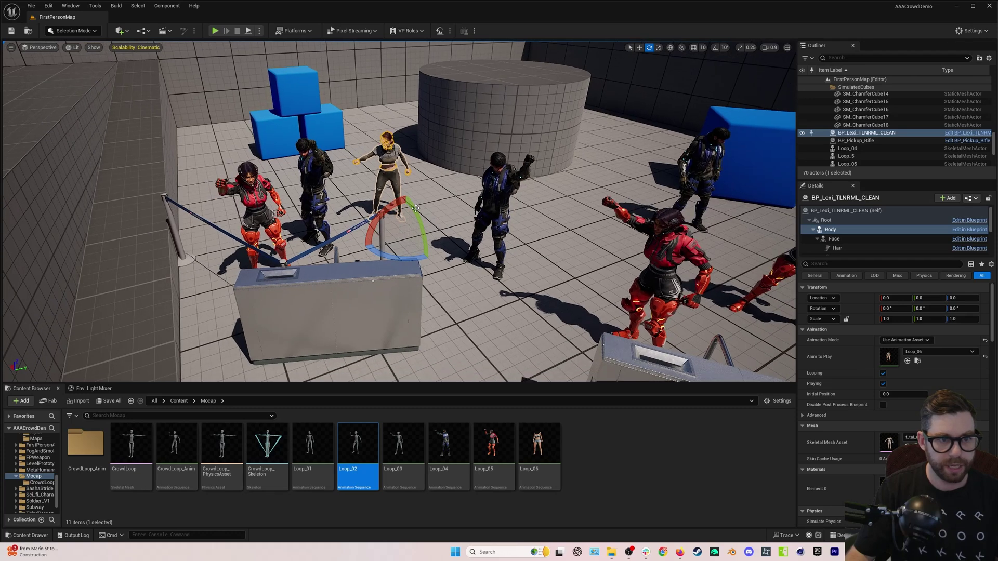
pyautogui.moveTo(407, 208); pyautogui.dragTo(410, 204)
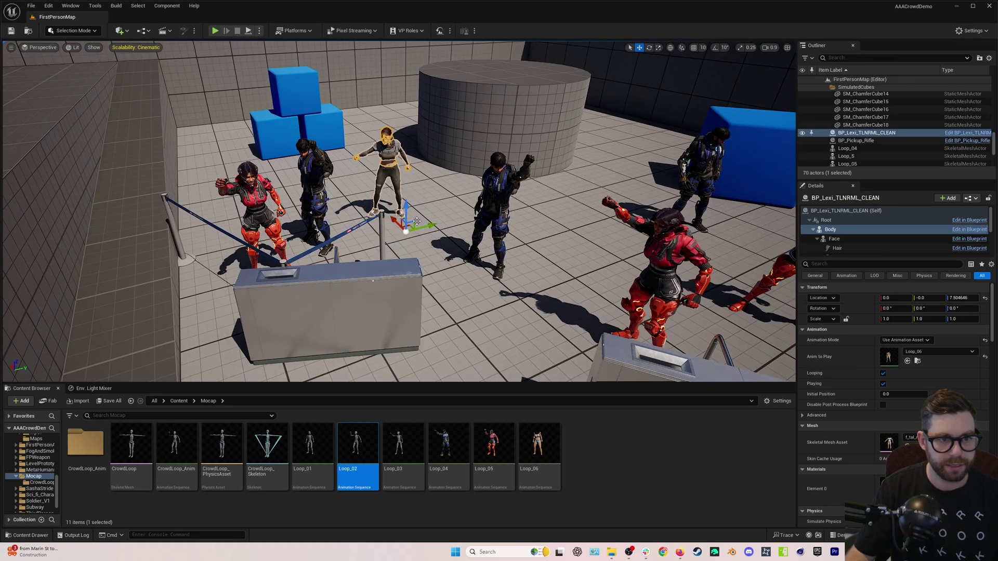
# Duplicate BP_Lexi_TLNRML_CLEAN behind the red character near the second counter and set the copy's Body initial position to about 3.52.
pyautogui.click(873, 133)
pyautogui.hotkey('ctrl', 'd')
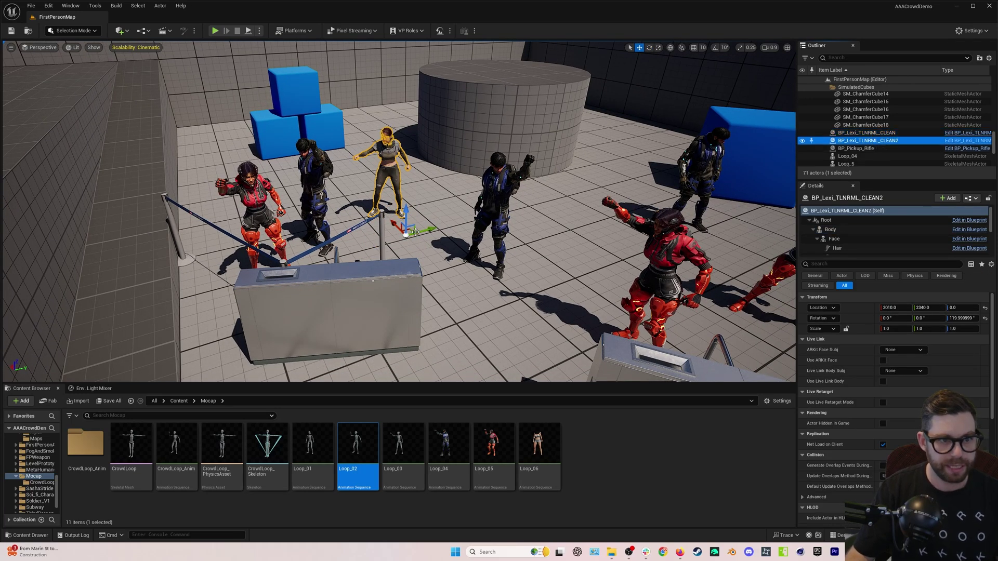
pyautogui.moveTo(406, 233); pyautogui.dragTo(648, 284)
pyautogui.click(830, 229)
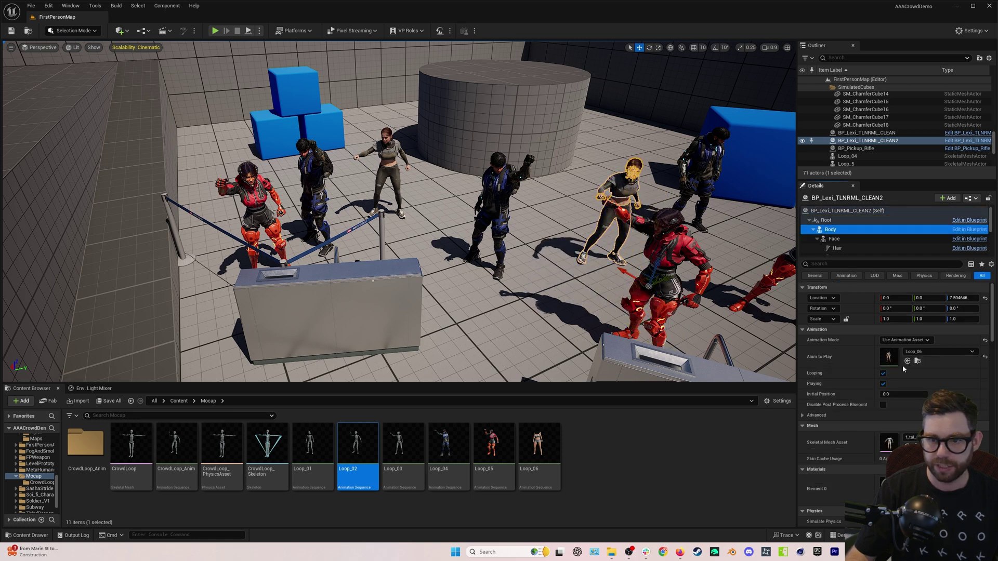
pyautogui.moveTo(897, 397); pyautogui.dragTo(915, 398)
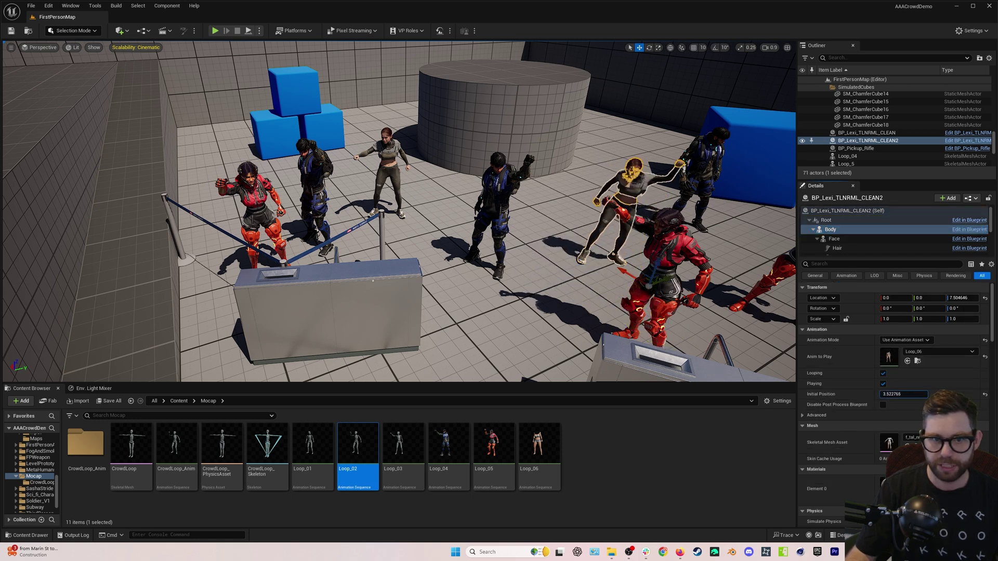
# Play the level and walk into the crowd to examine the duplicated woman's looping animation up close.
pyautogui.click(216, 33)
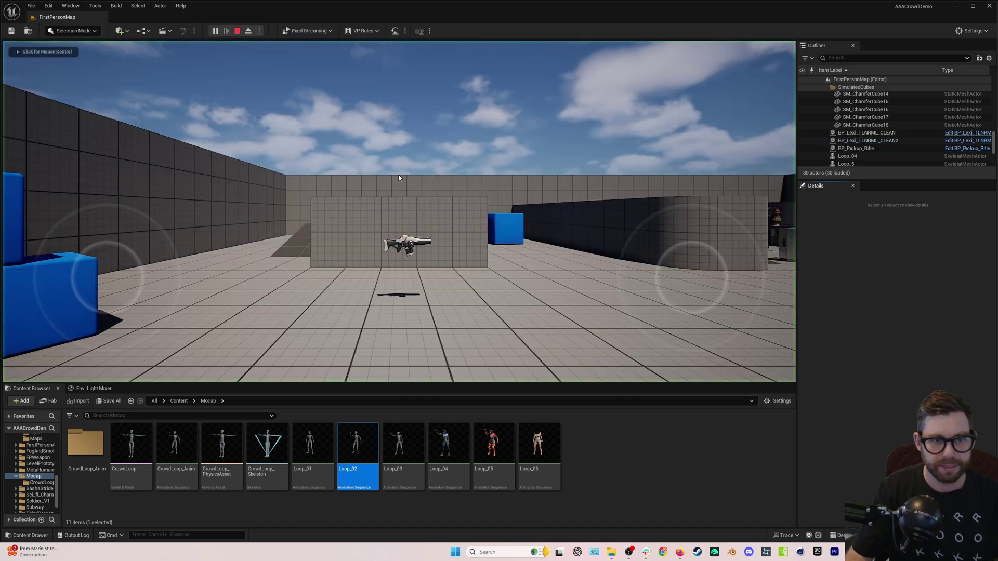
pyautogui.click(400, 179)
pyautogui.press('w')
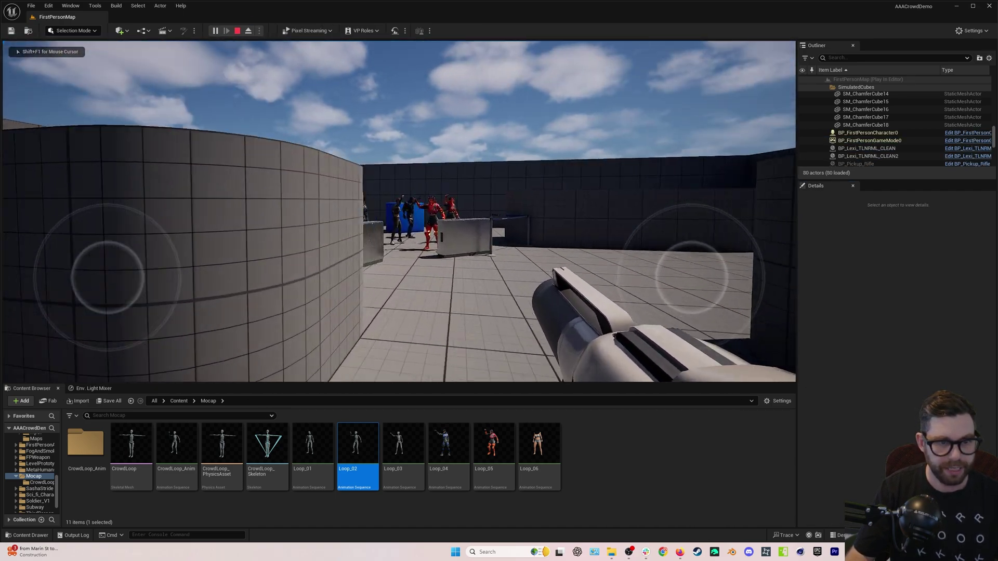
pyautogui.press('w')
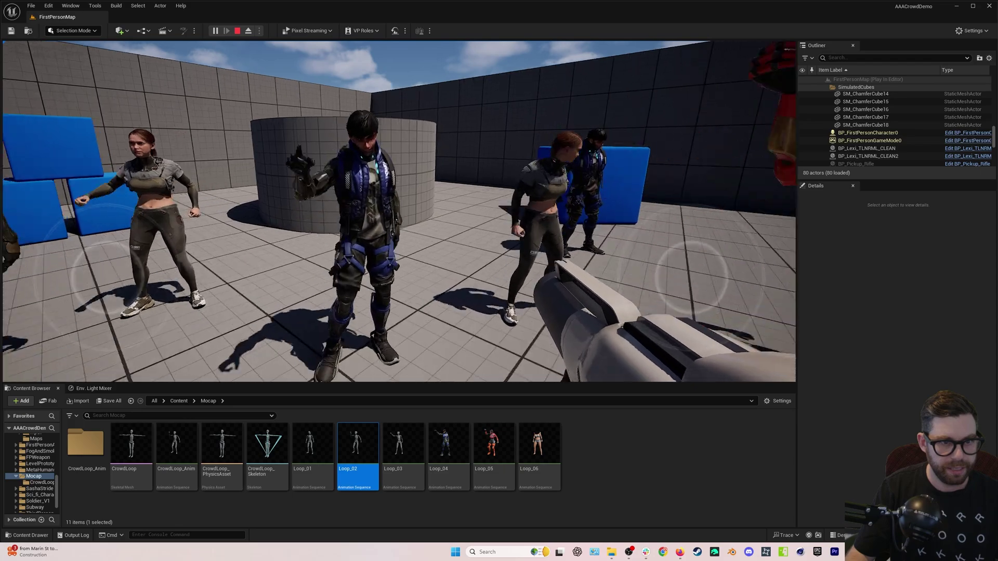
pyautogui.press('w')
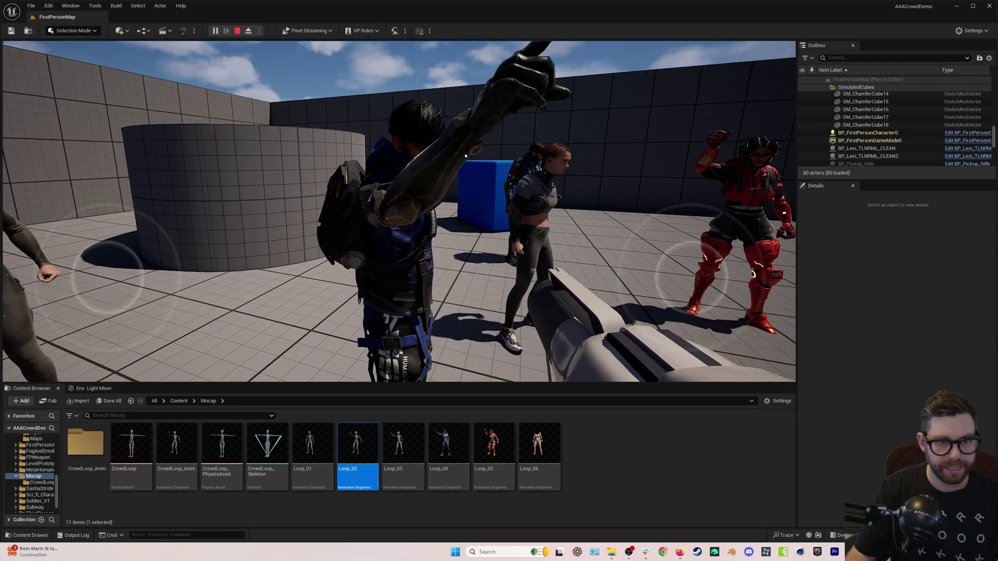
pyautogui.press('w')
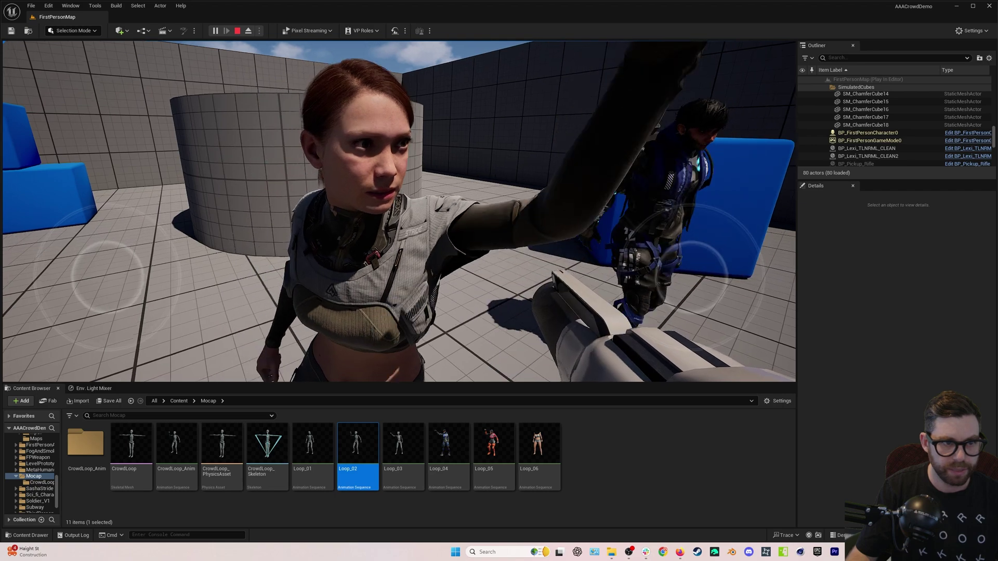
# Back away and move along the counters and barriers to examine the whole crowd's offset looping animations.
pyautogui.press('s')
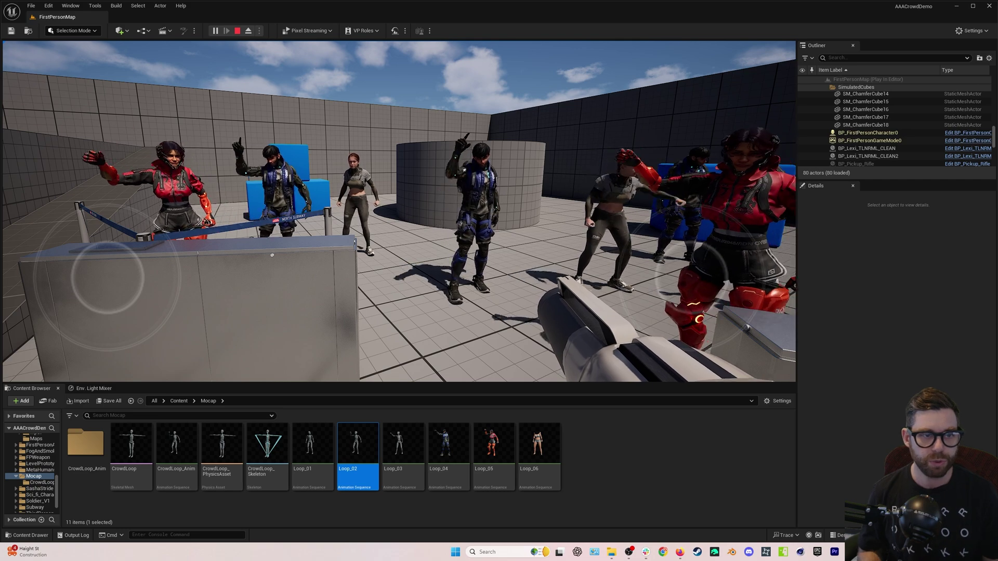
pyautogui.press('w')
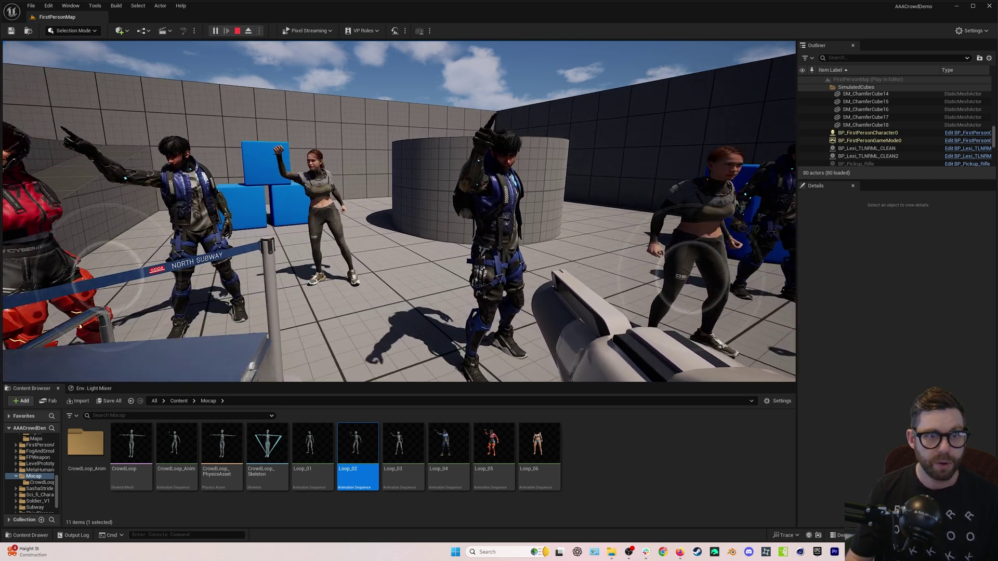
pyautogui.press('s')
pyautogui.press('d')
pyautogui.press('d')
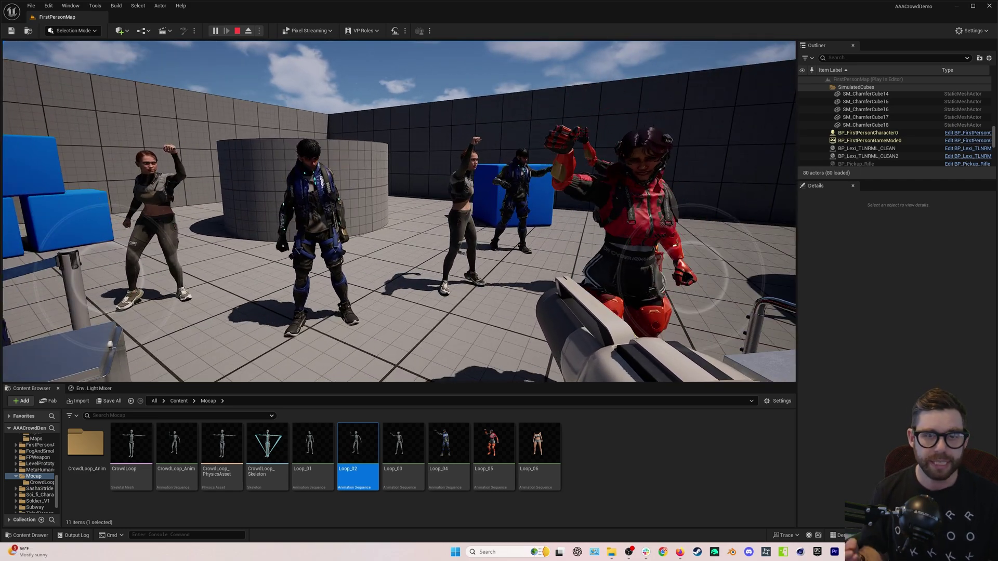
pyautogui.press('s')
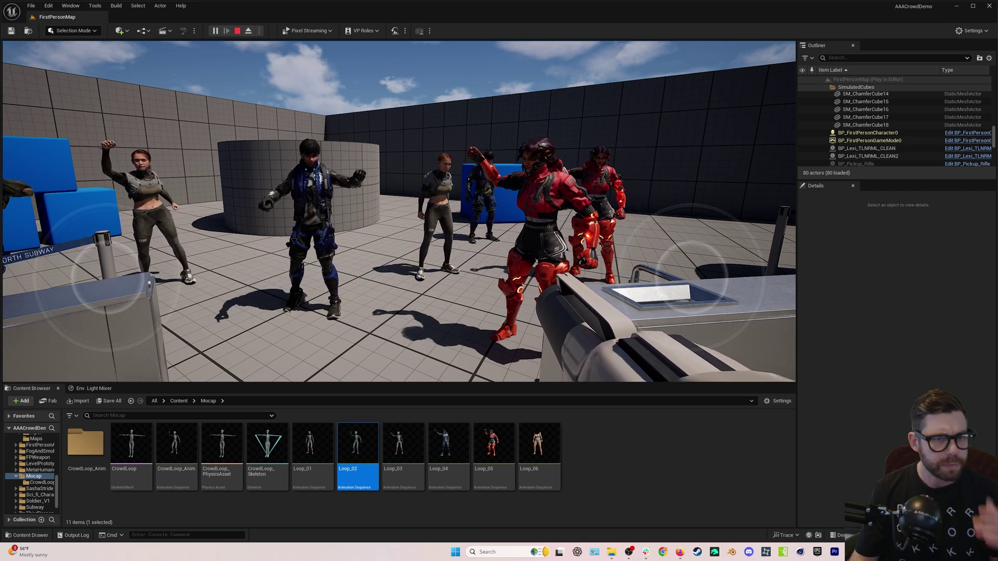
pyautogui.press('a')
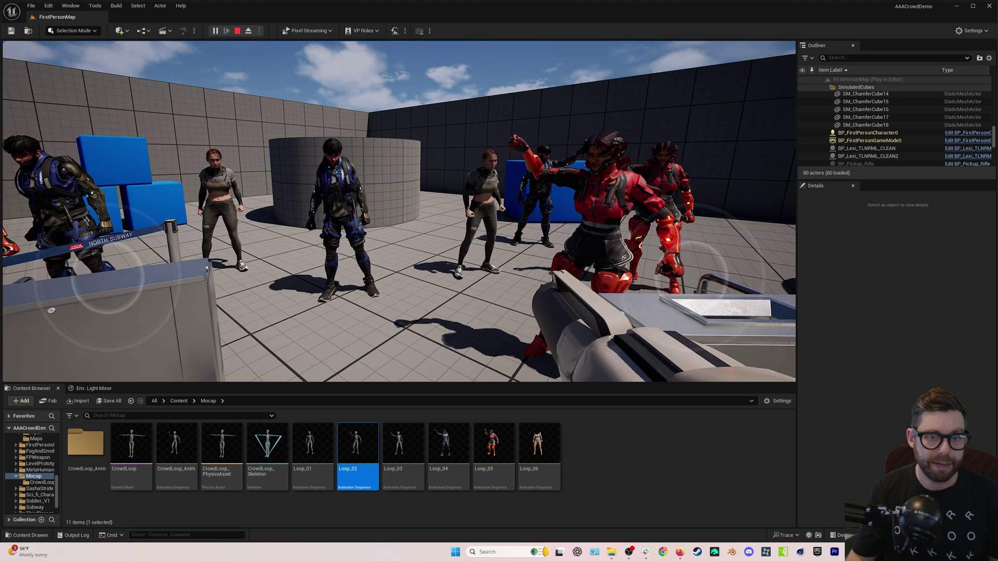
pyautogui.press('a')
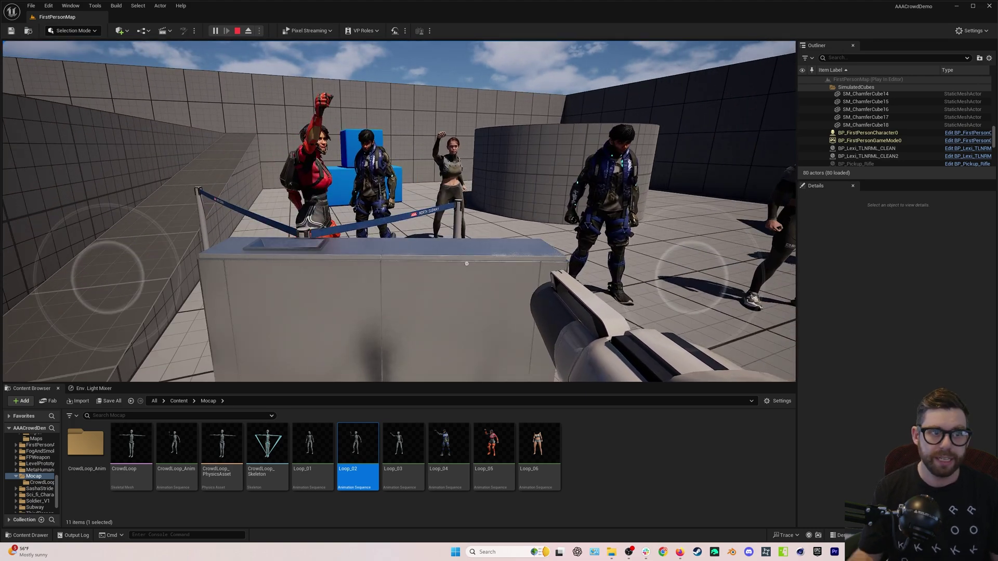
pyautogui.press('w')
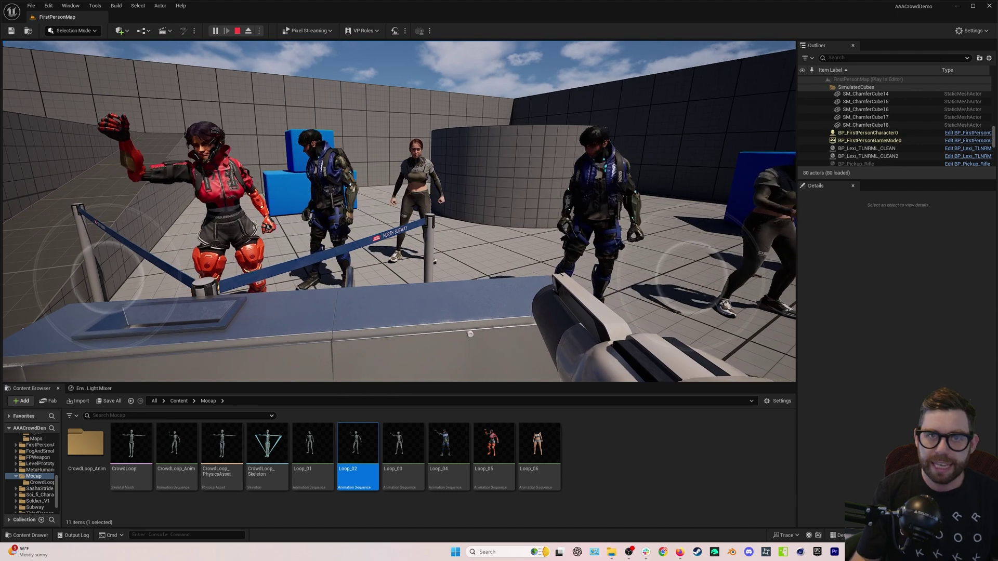
pyautogui.press('d')
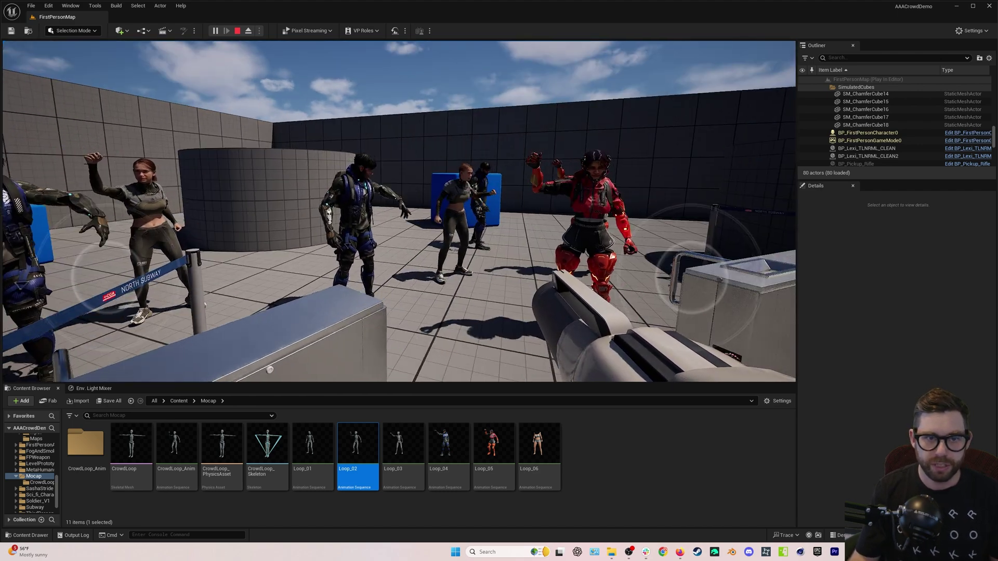